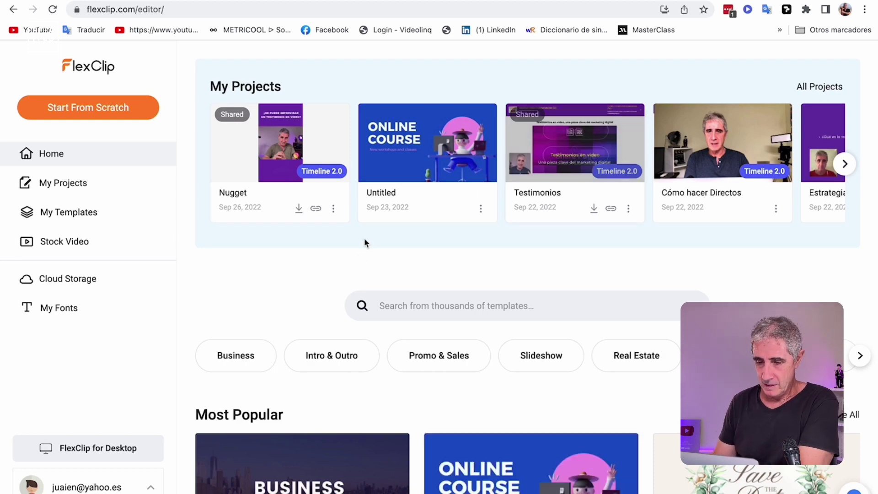
Keep English as the interface language in the account's language settings.
scroll(268, 279, down, 1)
scroll(267, 276, up, 1)
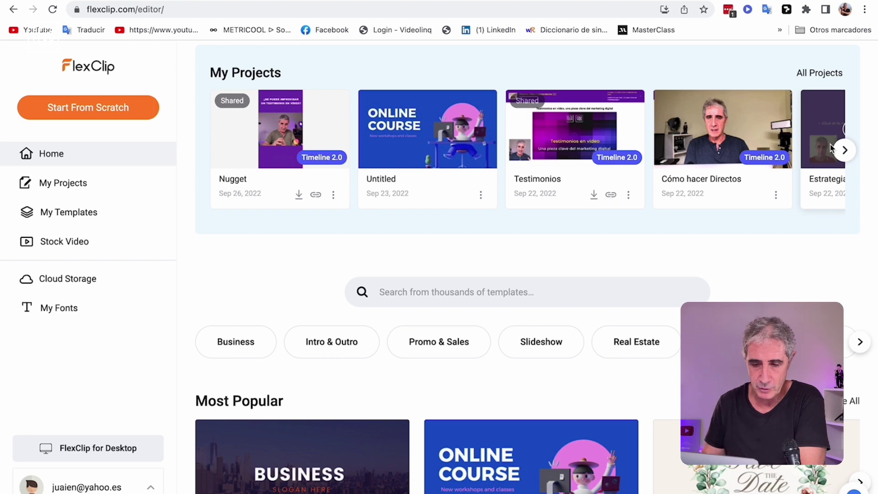
scroll(238, 278, down, 1)
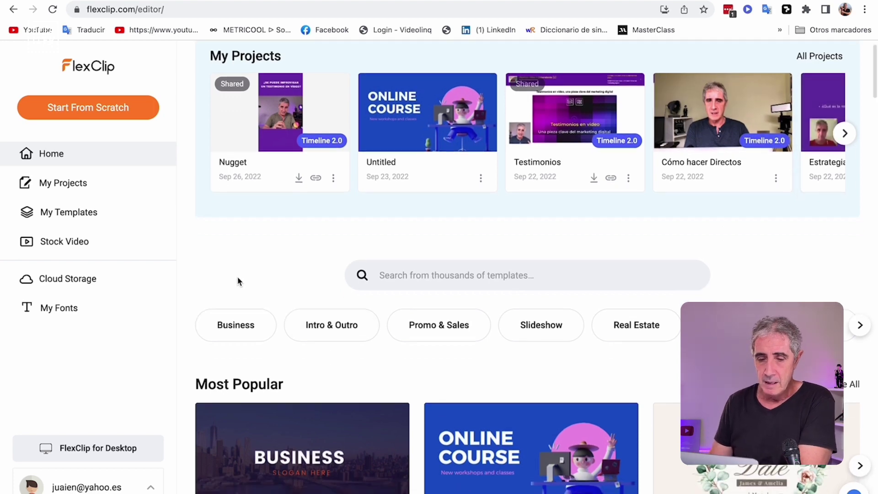
scroll(239, 278, down, 1)
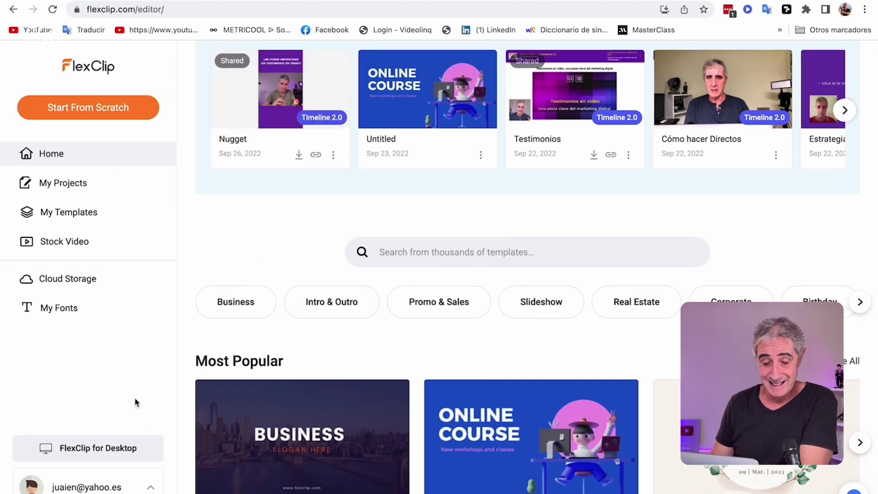
click(112, 488)
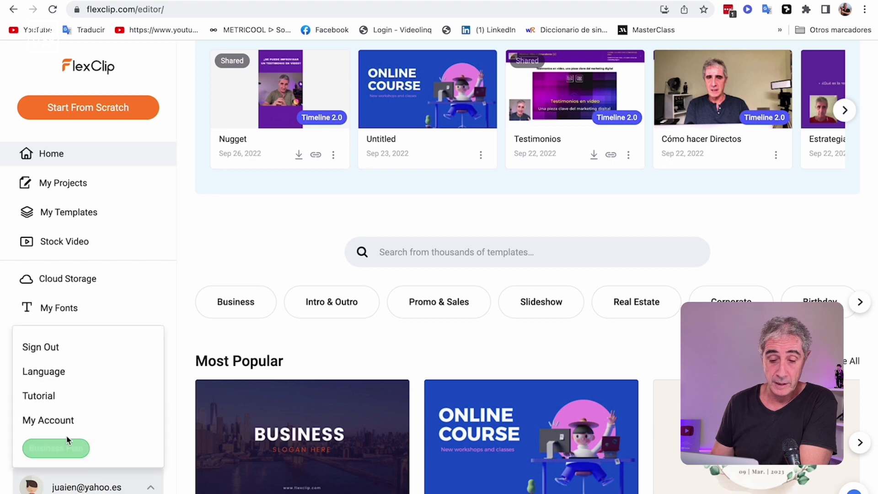
click(48, 378)
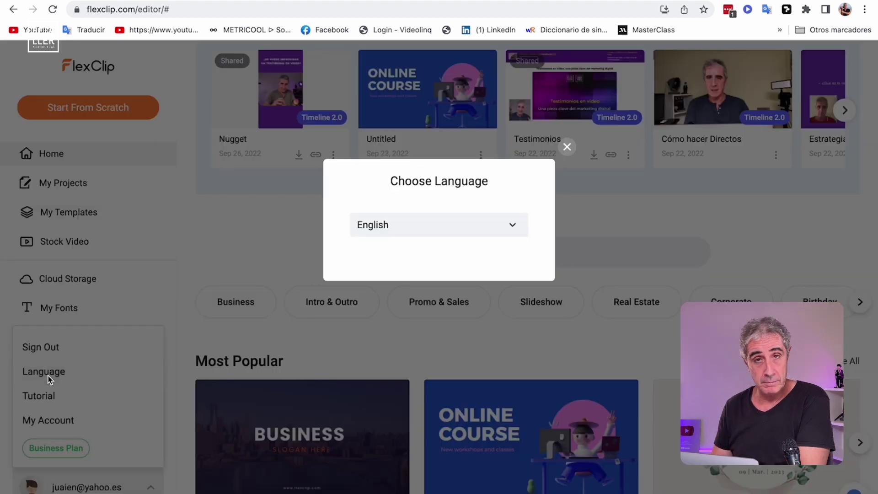
click(514, 225)
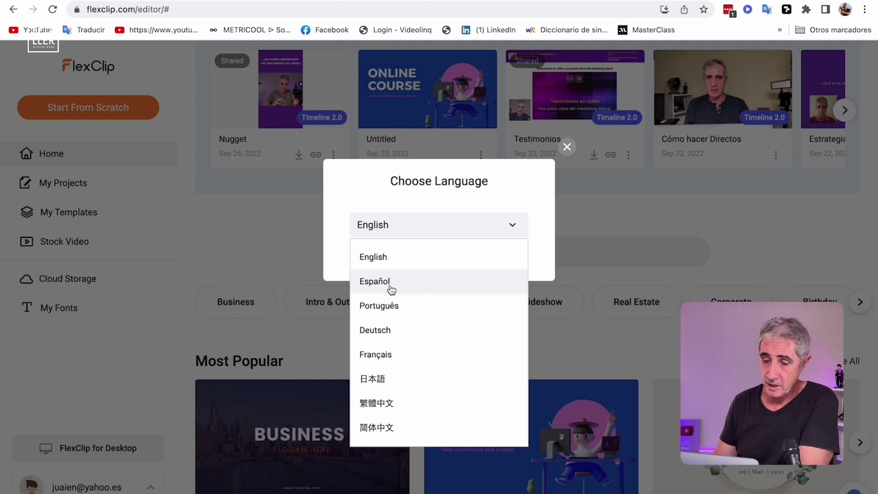
click(452, 260)
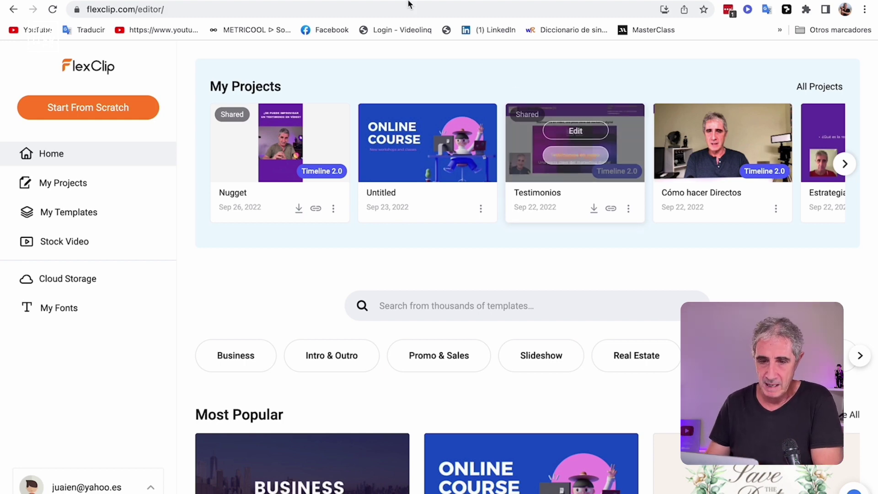
Start a blank video from scratch in Timeline Mode and dismiss the Import Media prompt.
click(97, 105)
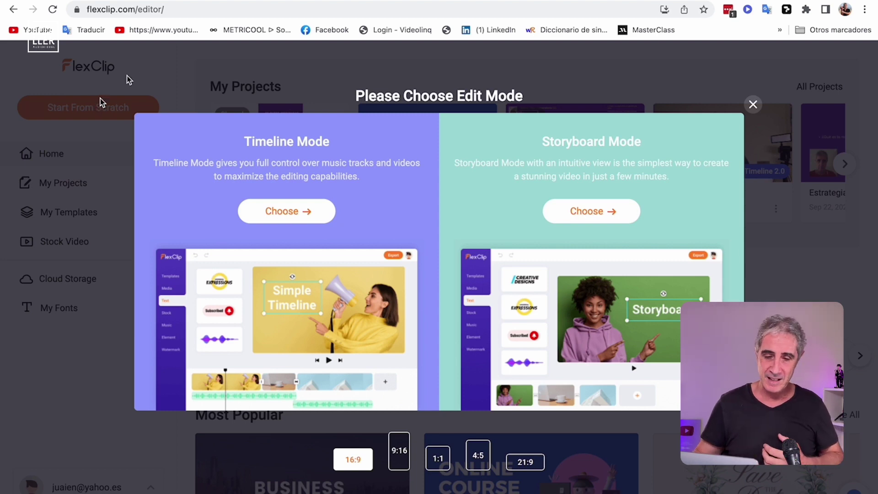
click(269, 212)
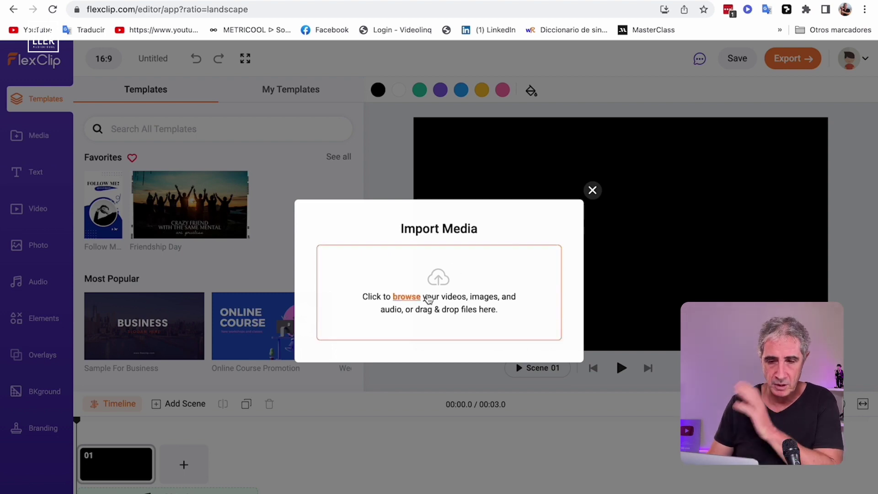
click(593, 191)
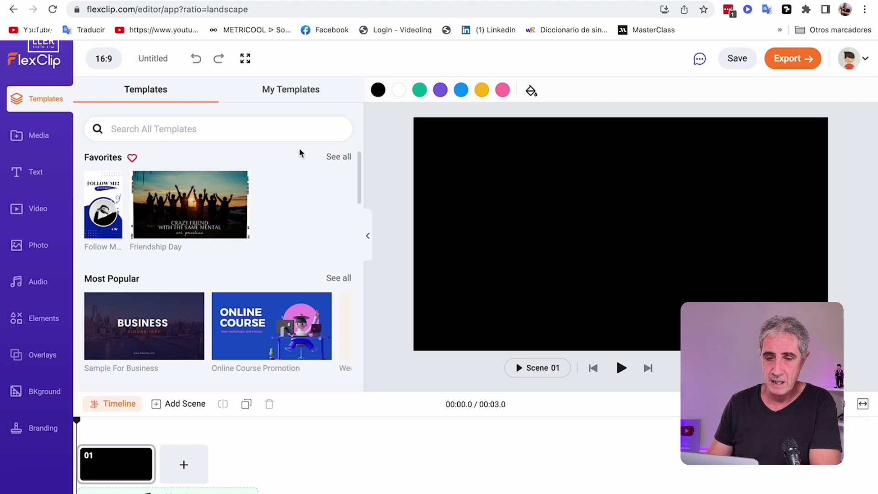
Rename the Untitled project to 'Testimonios Nugget'.
click(156, 60)
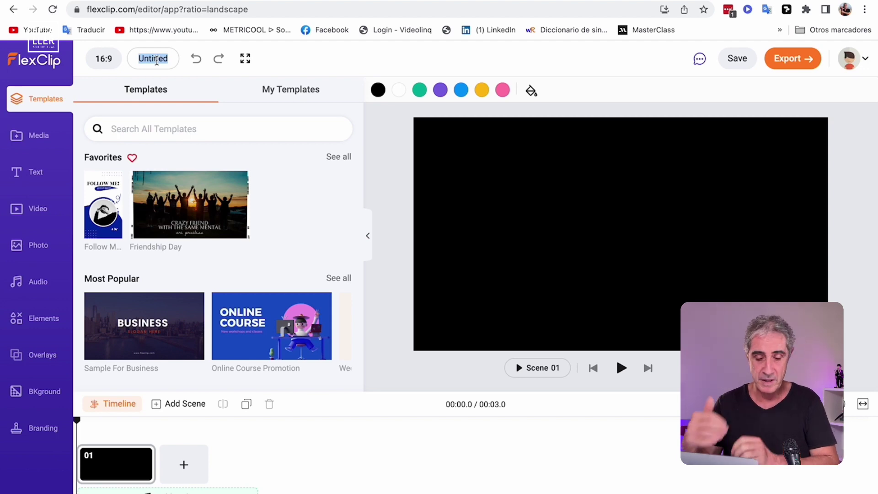
text(Te)
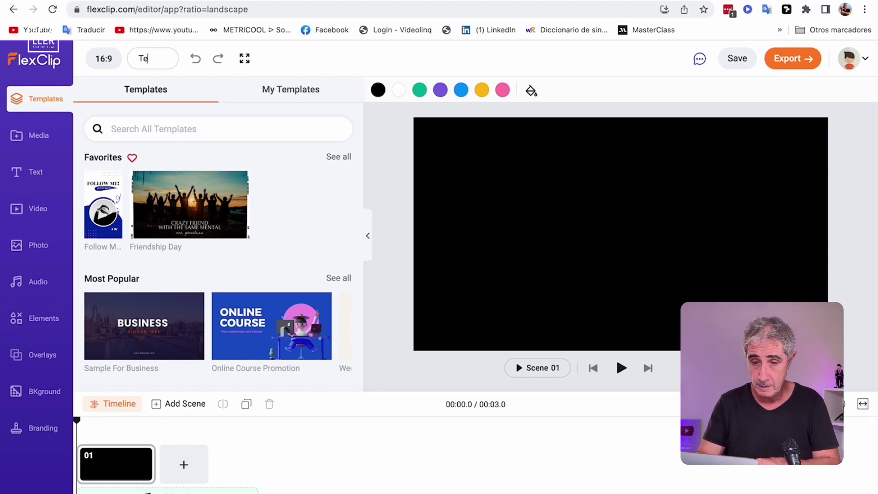
text(stimonios)
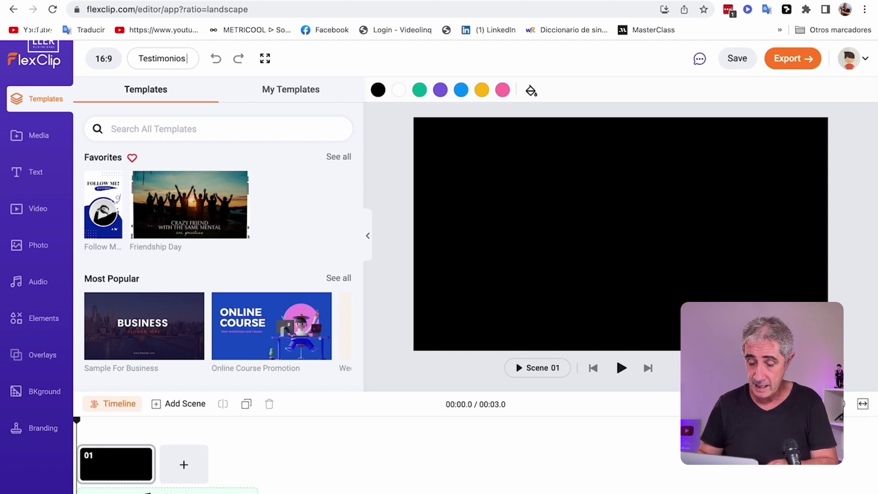
text( Nugget)
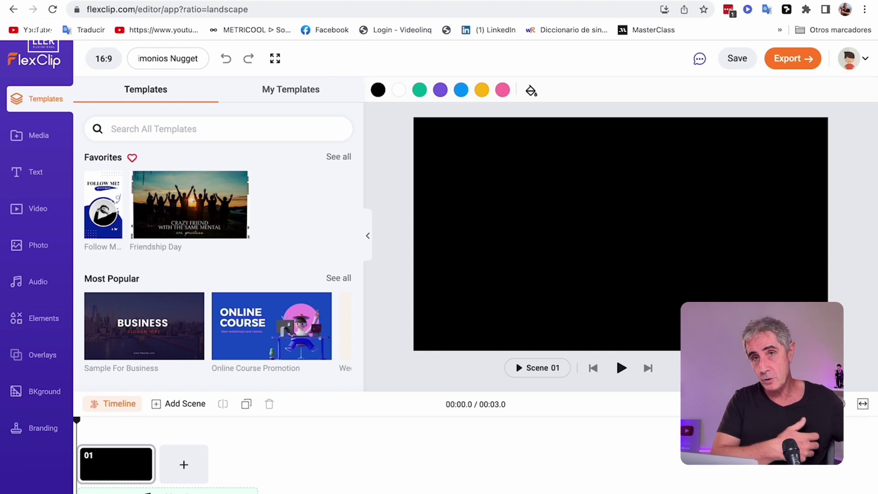
click(197, 74)
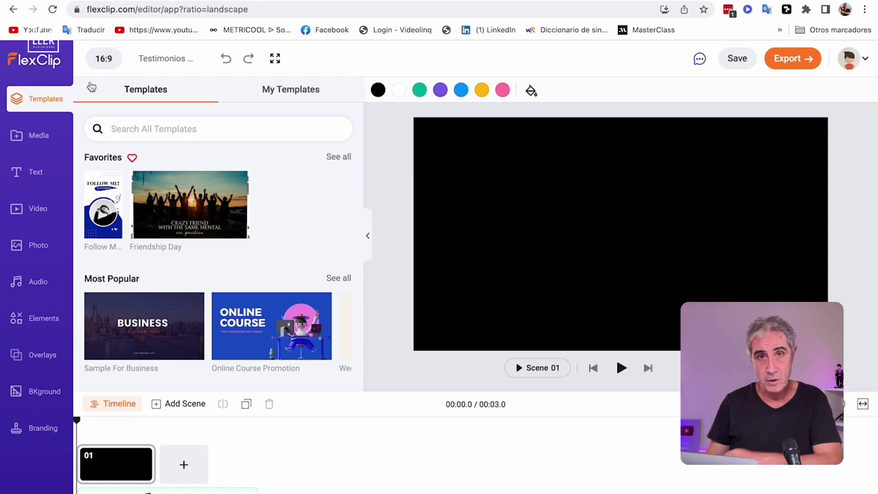
Change the aspect ratio from 16:9 to vertical 9:16 and show the Media upload options.
click(109, 60)
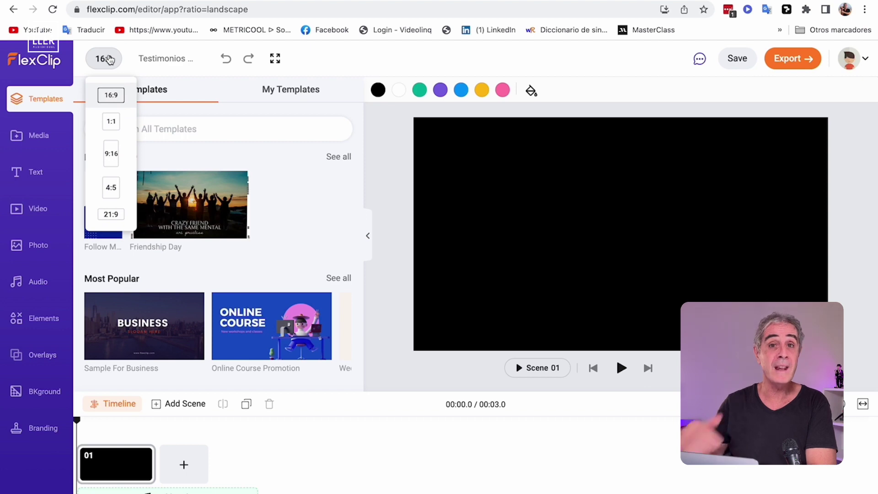
click(112, 161)
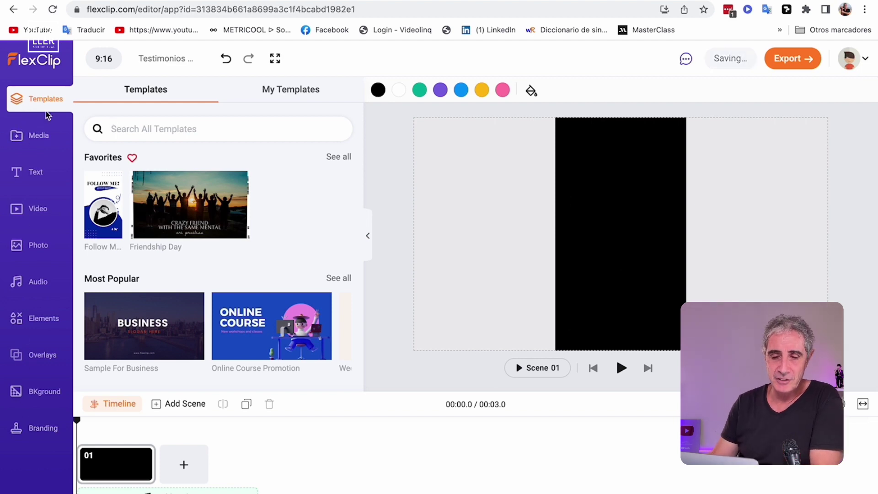
click(39, 135)
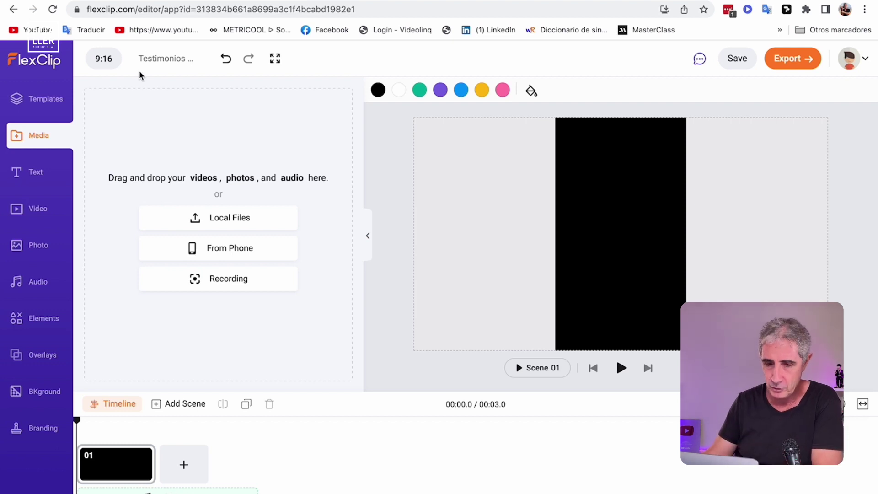
Preview all Dynamic Text title animations, then return to the text categories.
click(34, 170)
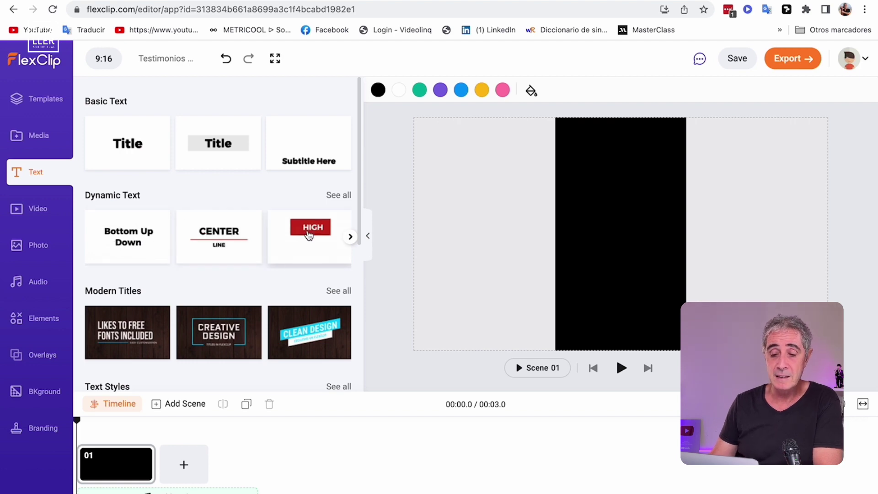
click(343, 196)
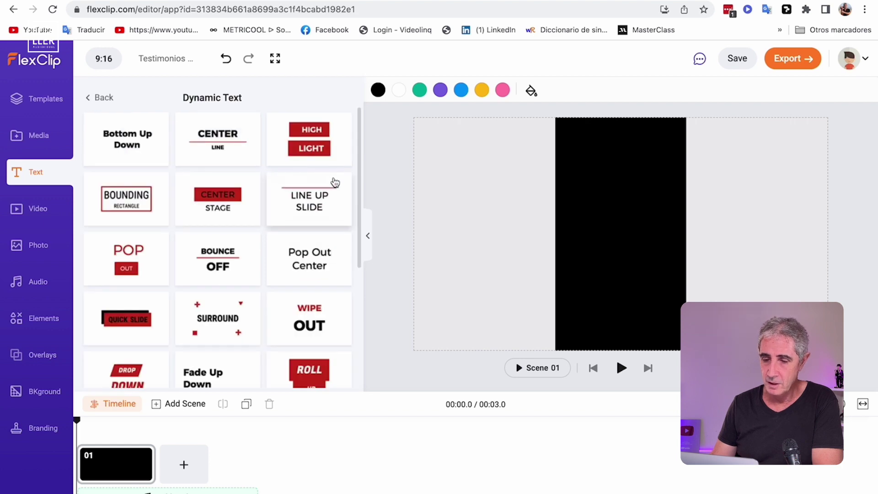
scroll(348, 247, down, 5)
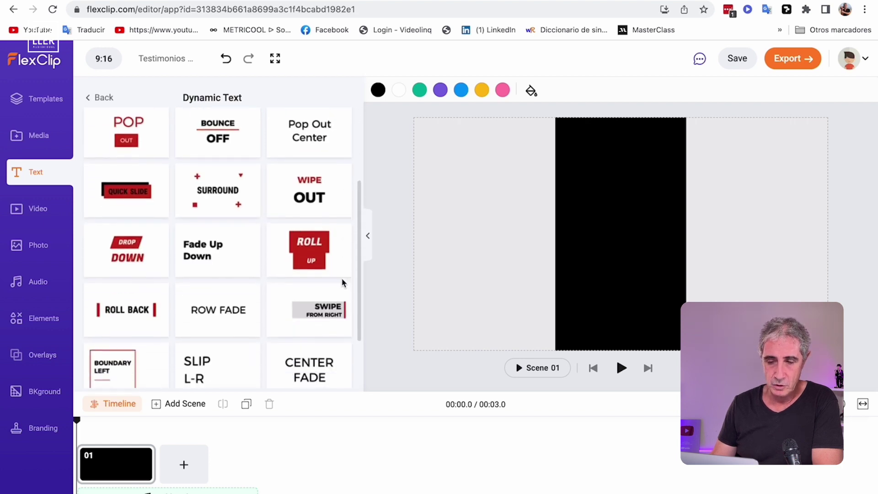
scroll(353, 279, up, 5)
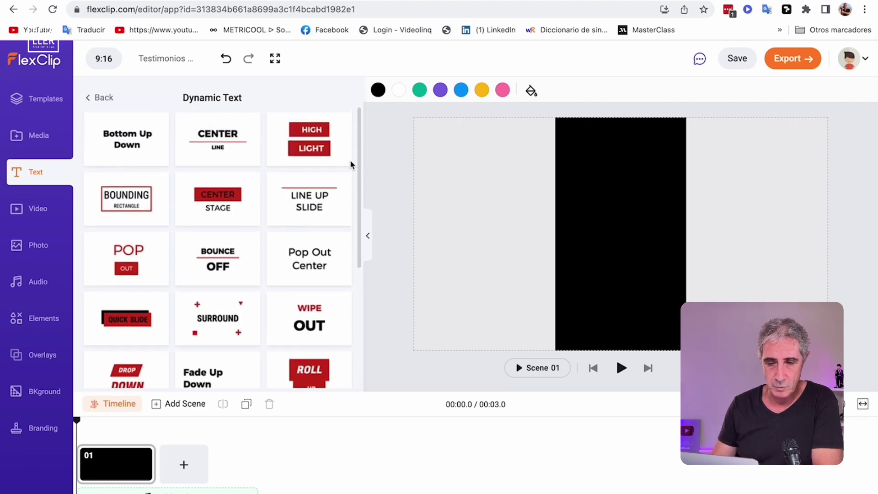
click(102, 98)
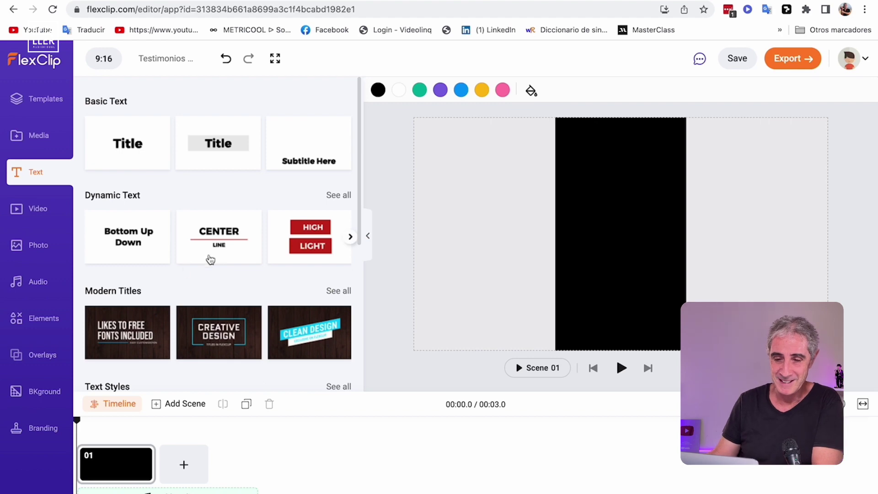
Scroll through the remaining text categories and bring up the stock video library.
scroll(192, 263, down, 2)
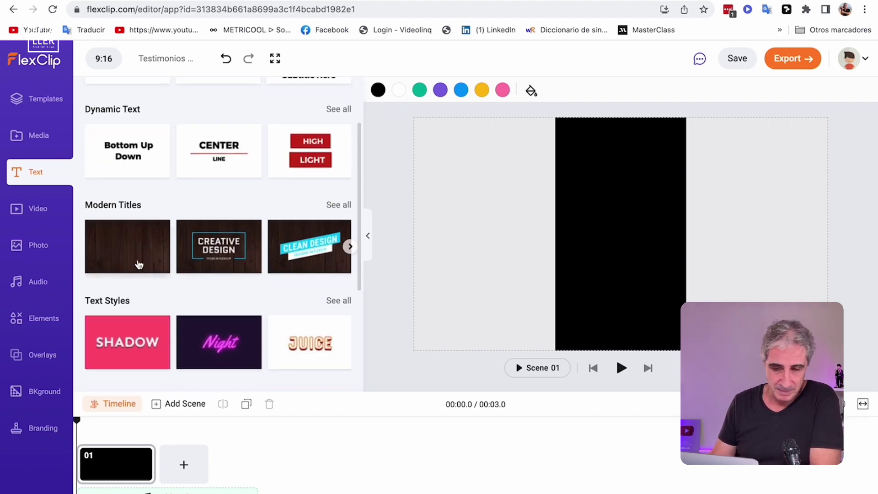
scroll(243, 252, down, 1)
scroll(244, 253, down, 2)
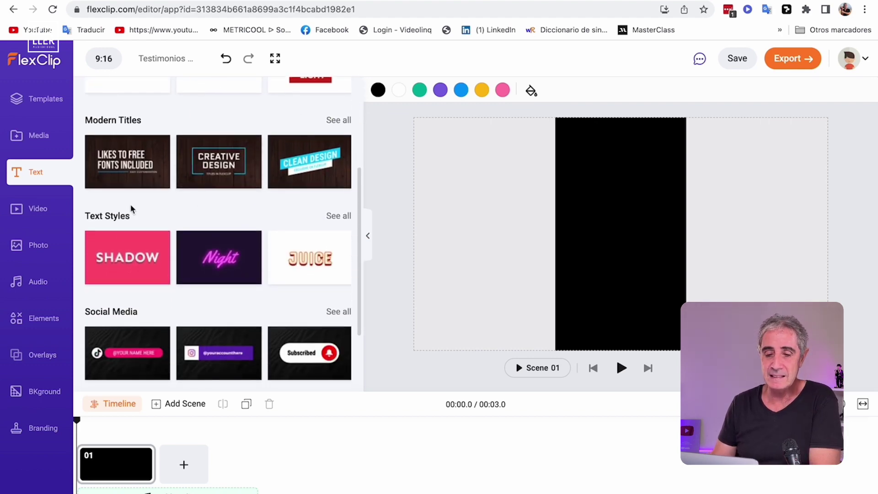
scroll(243, 259, down, 3)
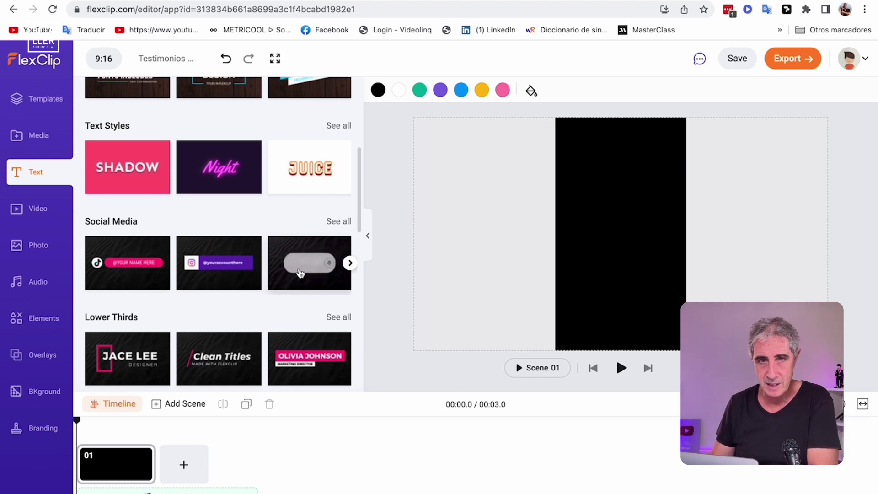
scroll(205, 293, down, 3)
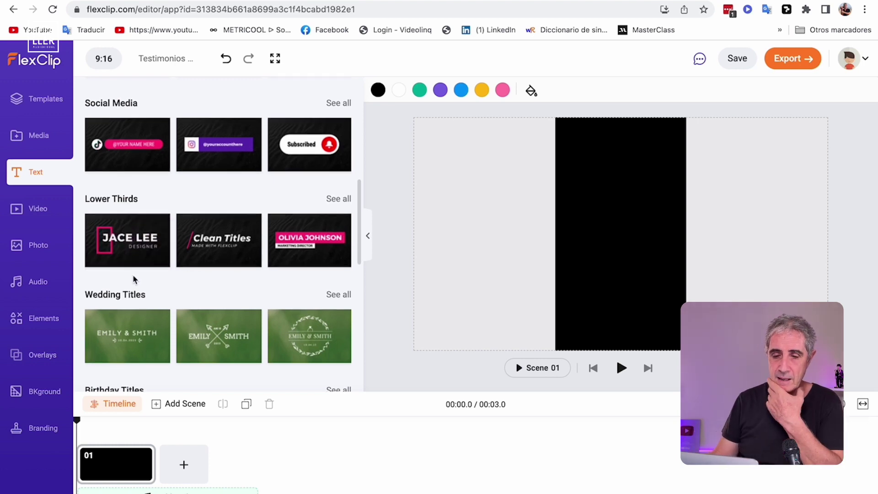
scroll(133, 275, down, 1)
scroll(155, 261, down, 10)
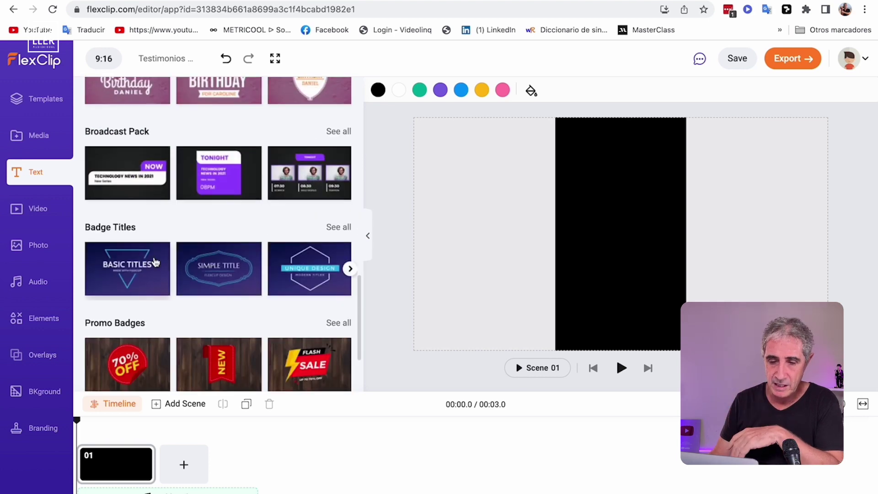
click(28, 210)
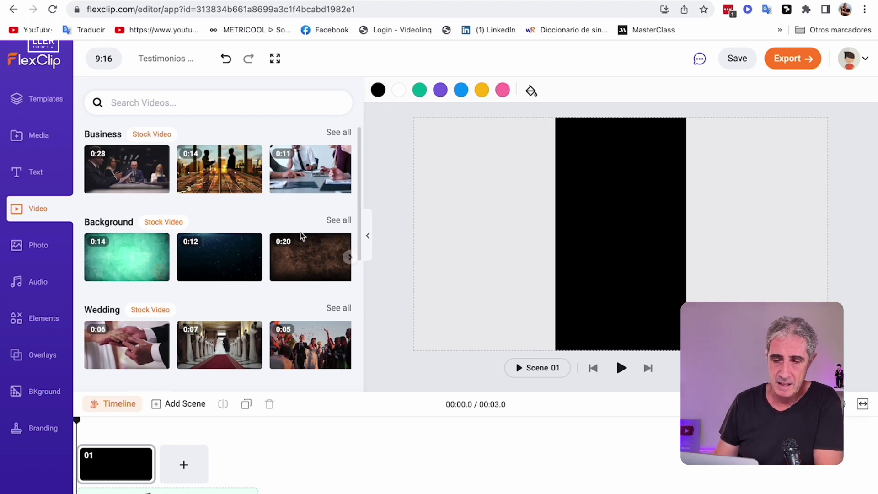
Browse the stock photo library and its GIF tab.
scroll(154, 174, down, 2)
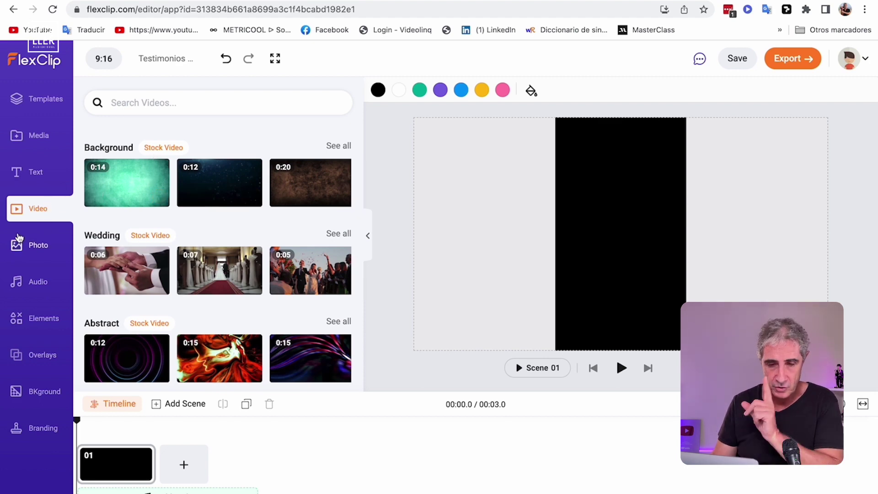
click(27, 243)
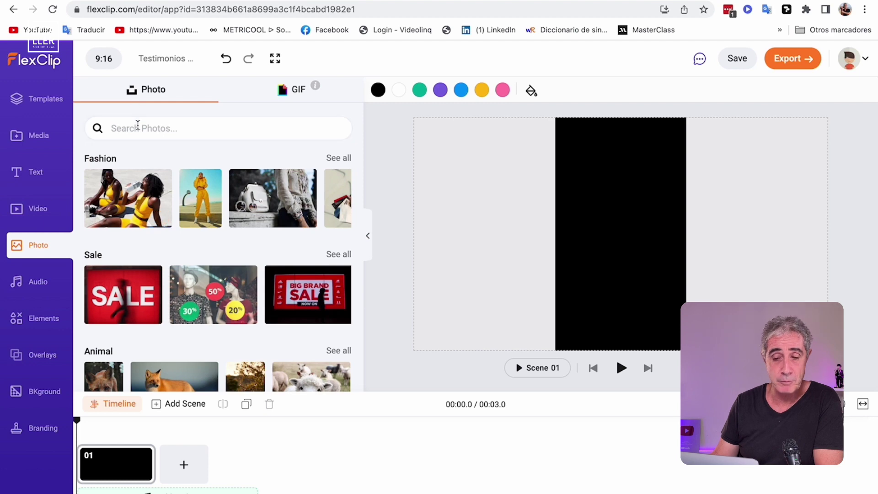
click(141, 131)
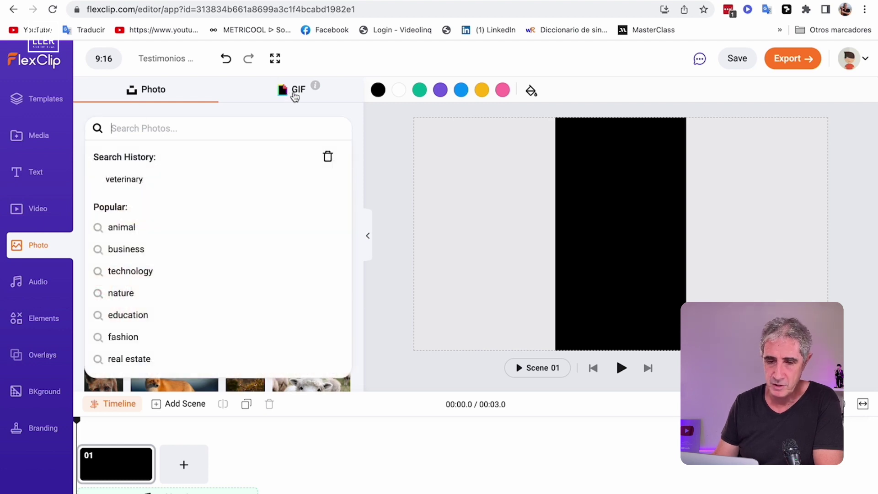
click(295, 93)
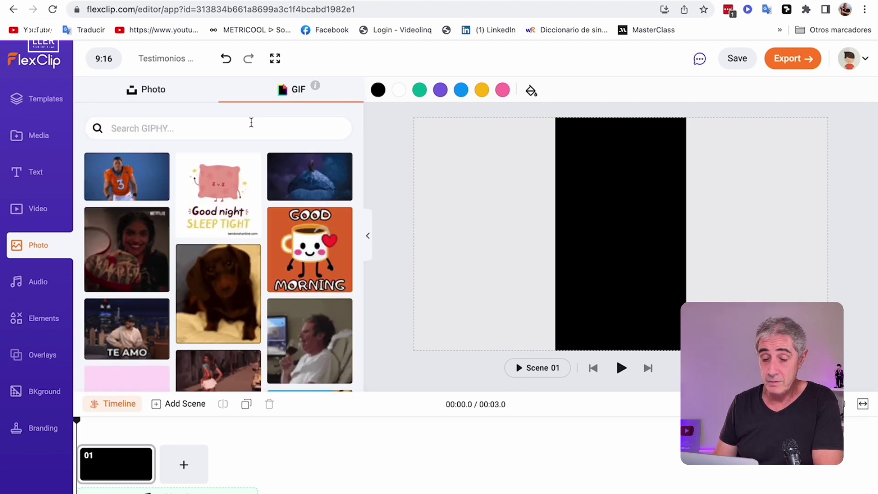
Look through the audio library, then show the Elements catalogue.
click(47, 288)
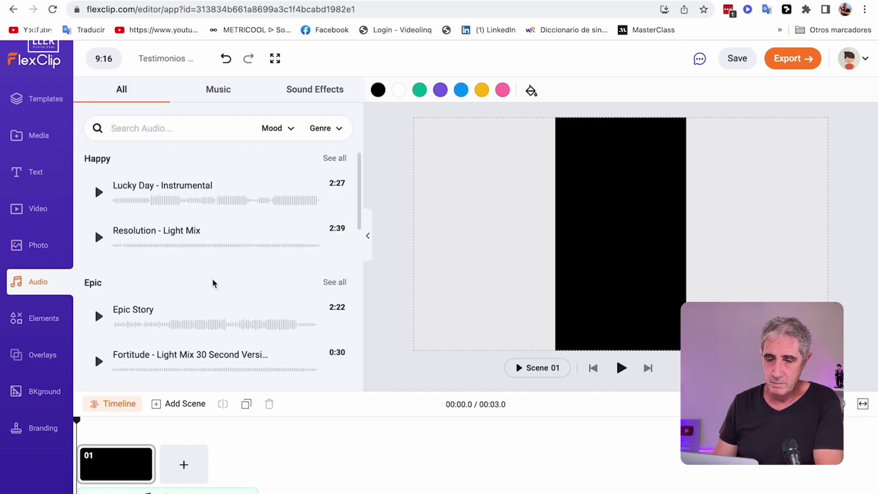
scroll(212, 282, down, 2)
scroll(213, 282, down, 2)
click(33, 326)
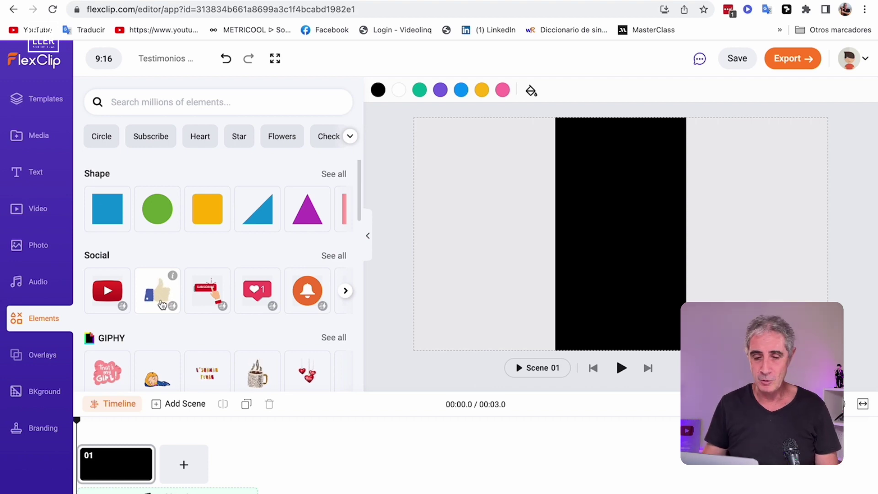
Browse the Overlays, Background and Branding panels in turn.
scroll(161, 300, down, 1)
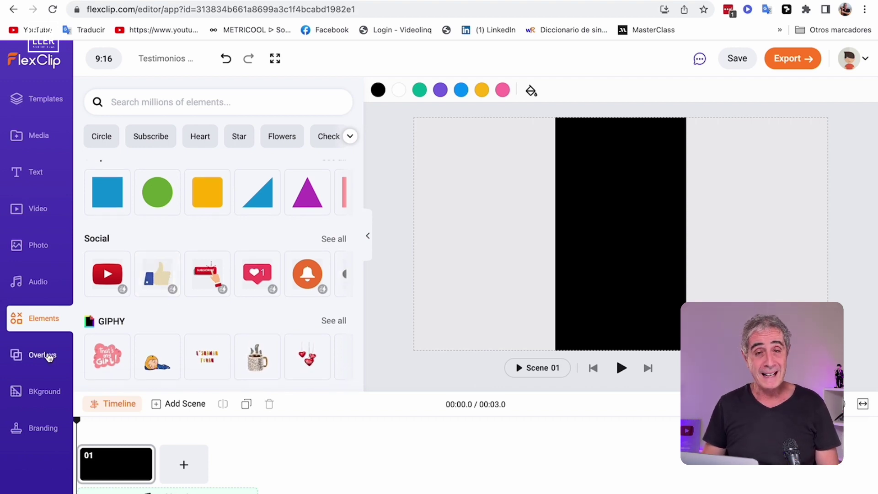
click(42, 355)
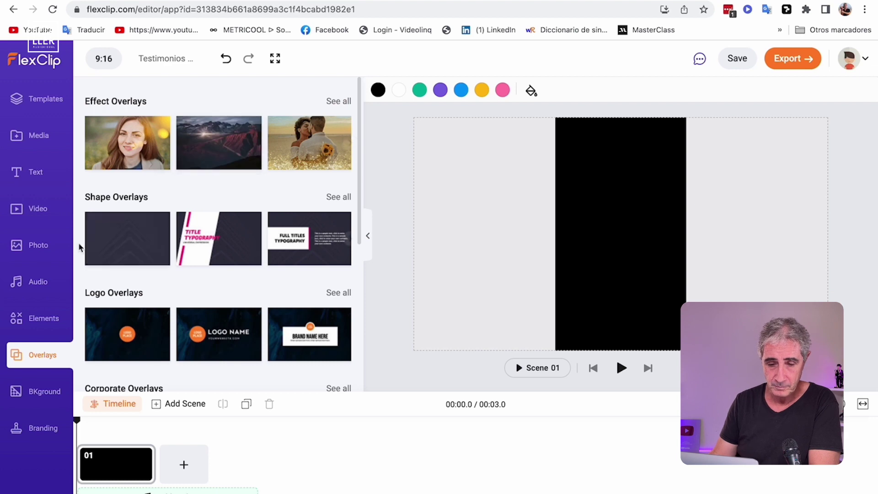
click(37, 391)
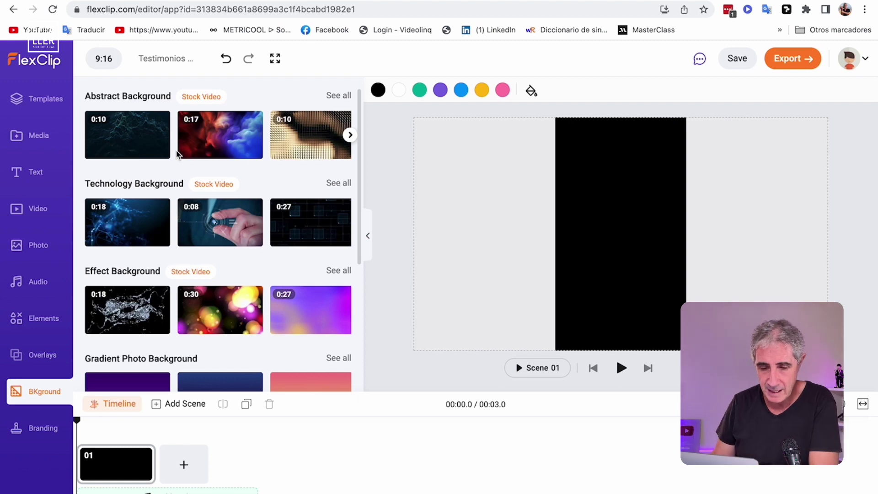
click(22, 430)
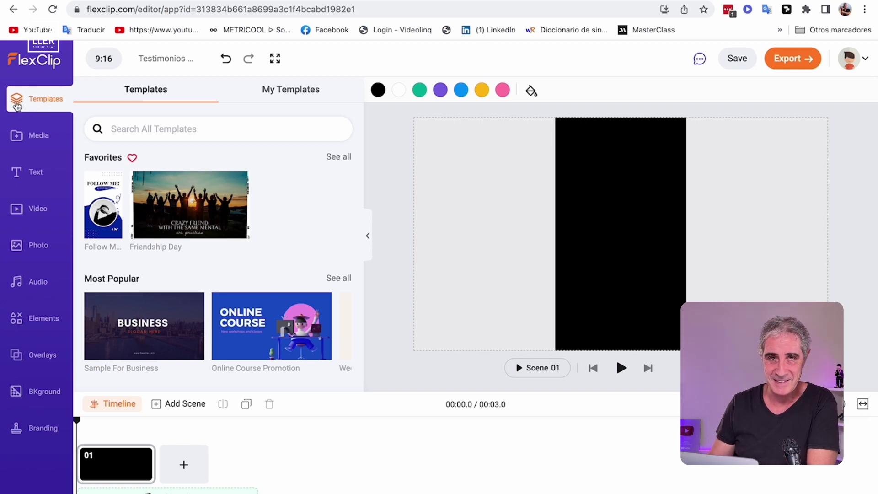
Preview the 10 pages of the Online Course Promotion template, then return to Media.
scroll(236, 259, down, 2)
scroll(236, 261, down, 5)
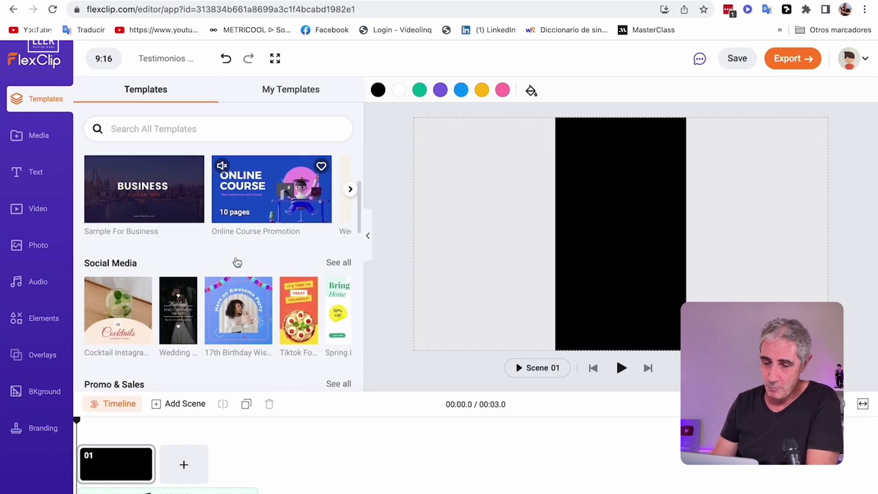
scroll(237, 262, up, 3)
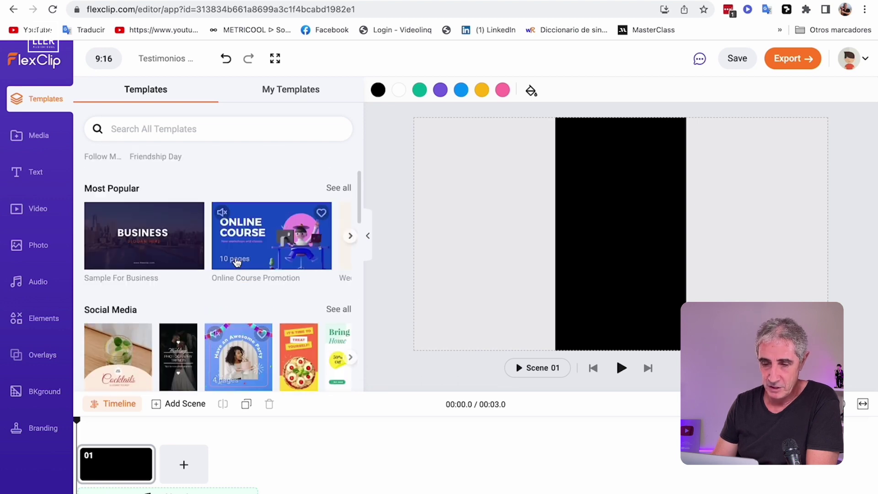
click(236, 258)
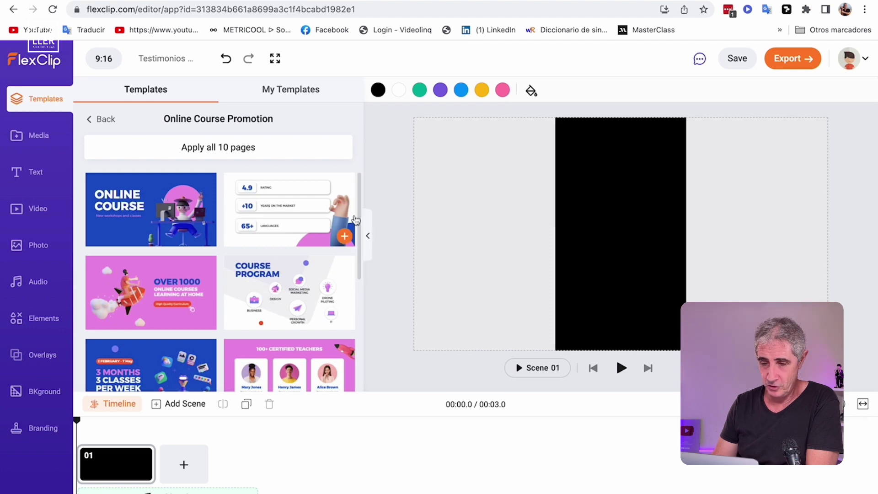
scroll(358, 255, down, 3)
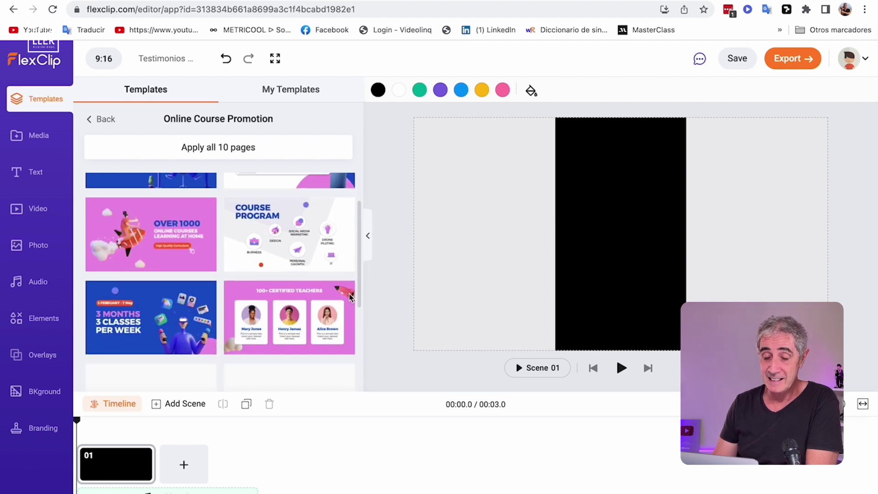
scroll(296, 235, up, 3)
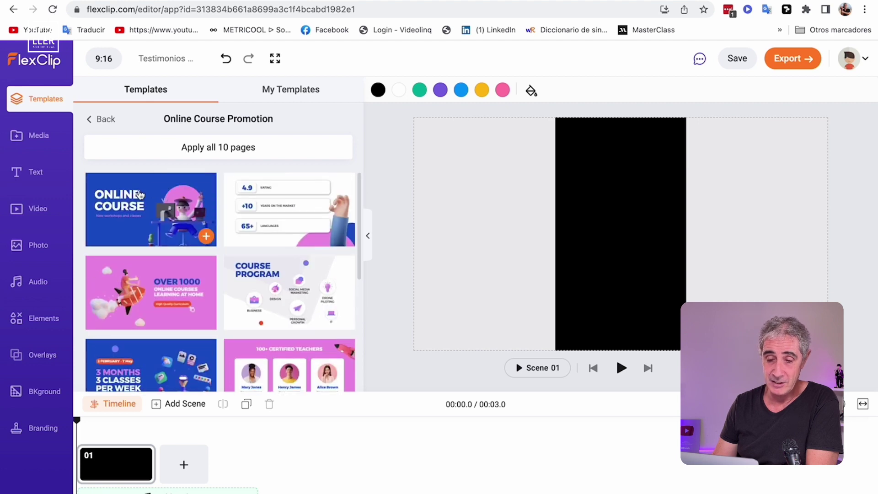
click(207, 238)
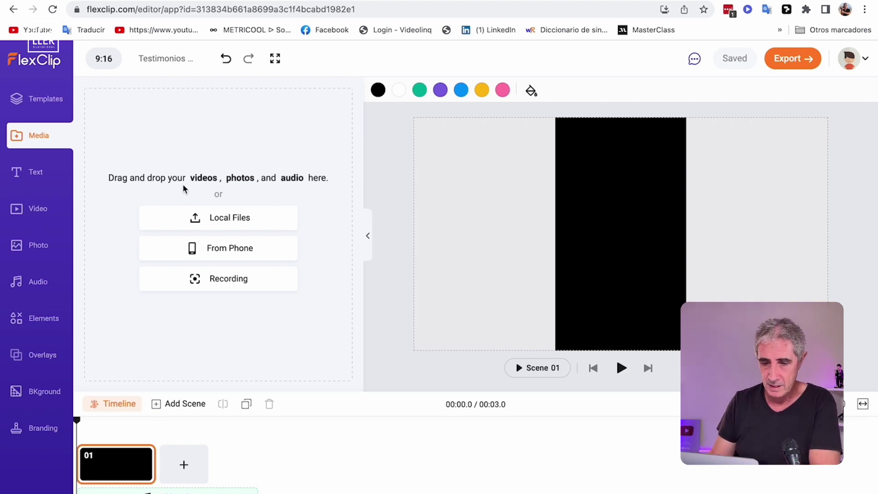
Upload Testimonio.MP4 from local files and add it as Scene 01, 00:57.5 long.
click(230, 217)
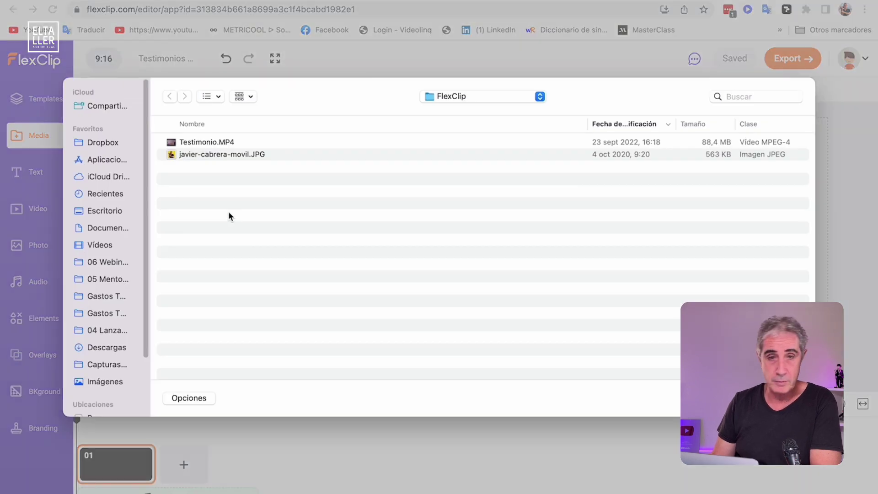
click(203, 143)
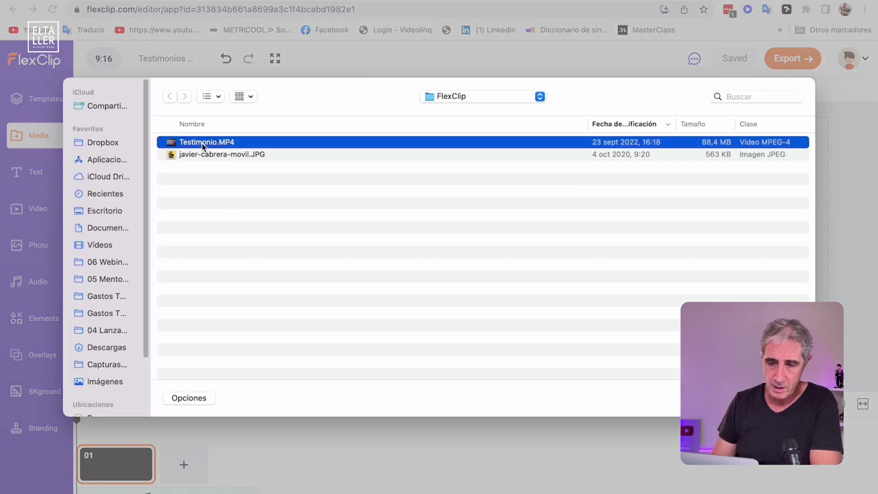
key(Return)
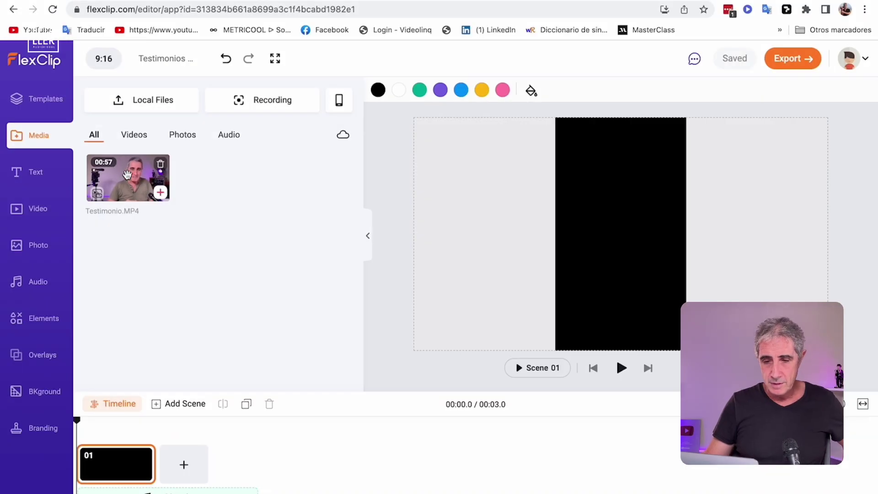
click(160, 192)
click(119, 468)
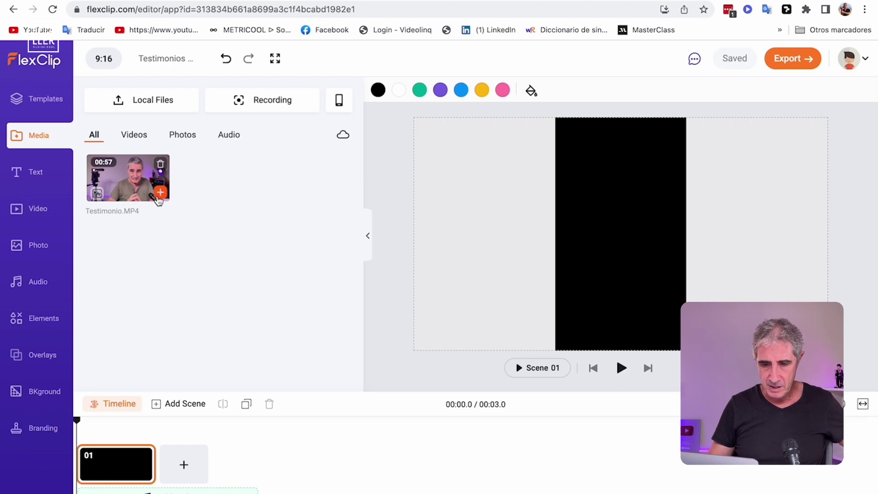
click(160, 193)
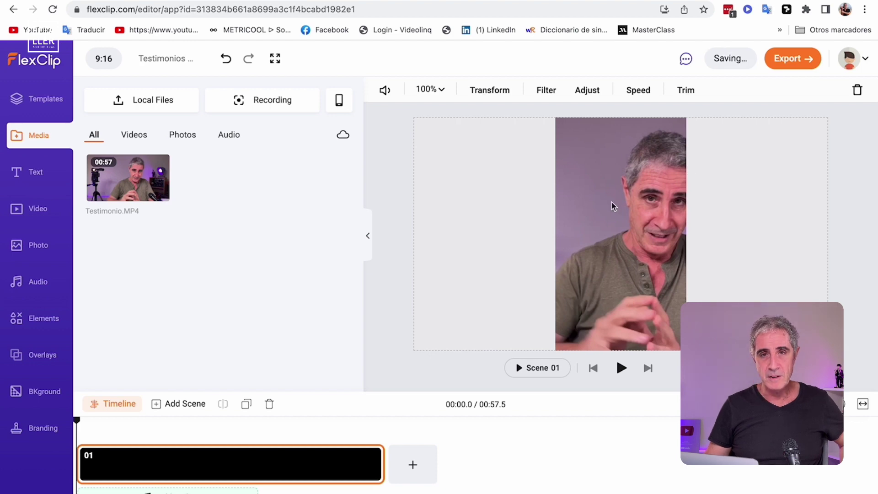
click(621, 371)
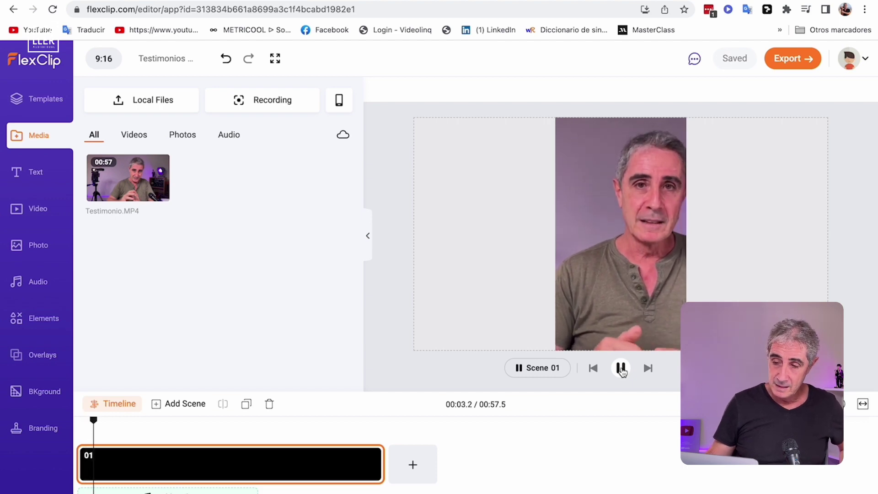
click(622, 369)
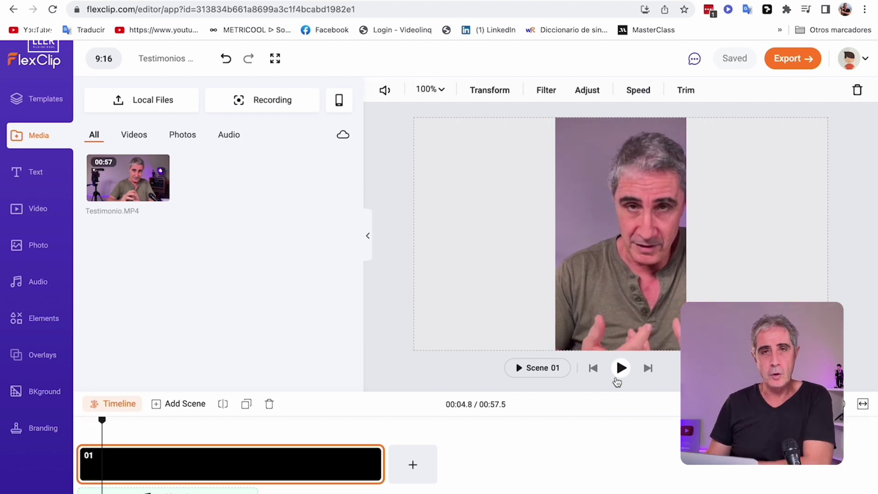
click(265, 466)
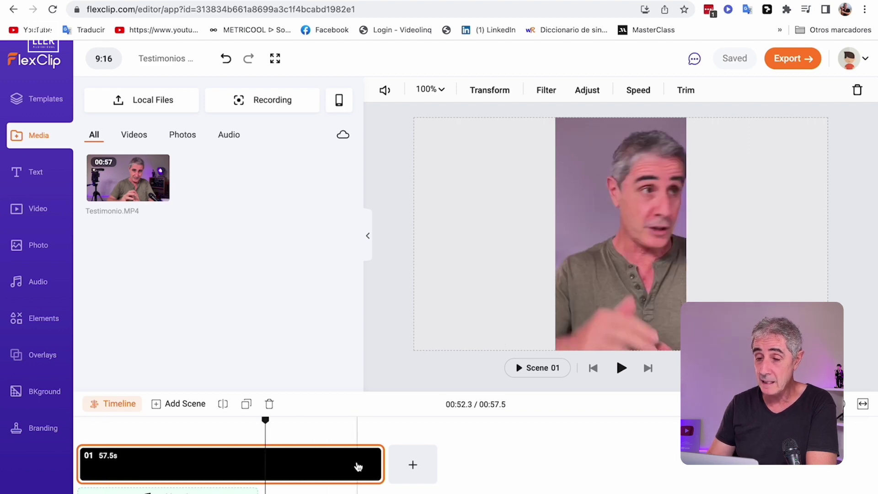
Set the testimonial clip's zoom to 52% and apply it to all scenes.
click(437, 91)
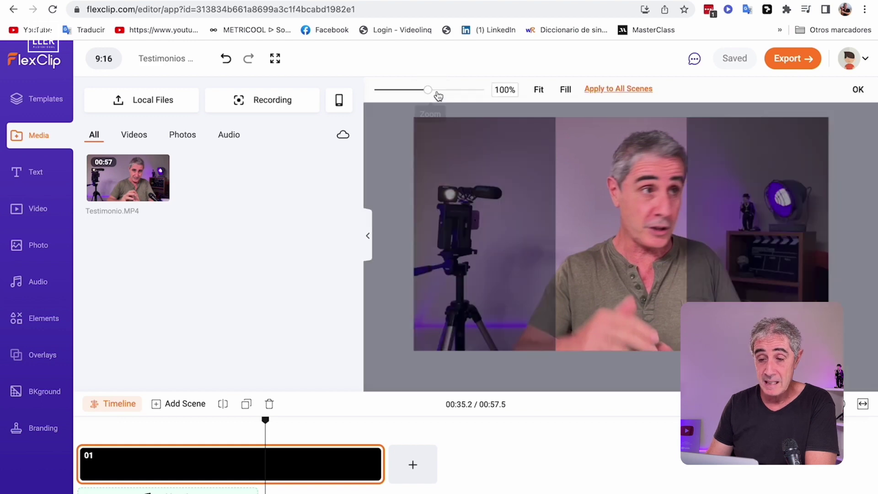
drag(430, 93, 391, 97)
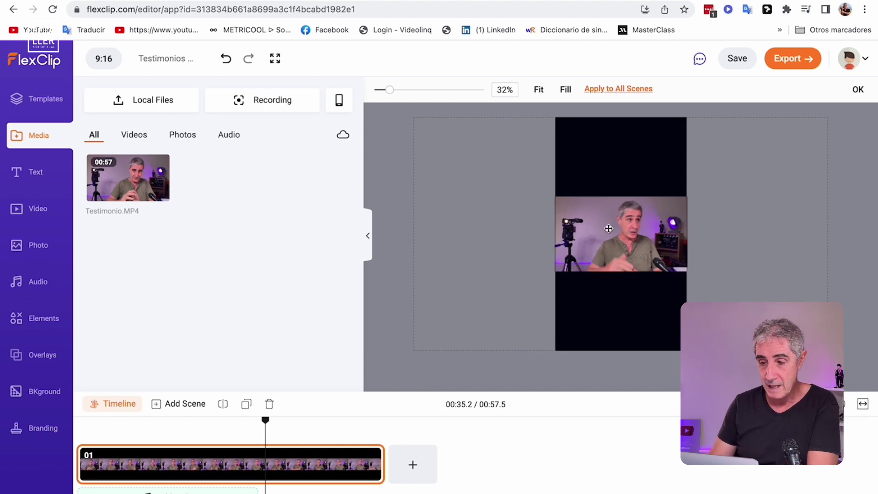
drag(388, 93, 404, 93)
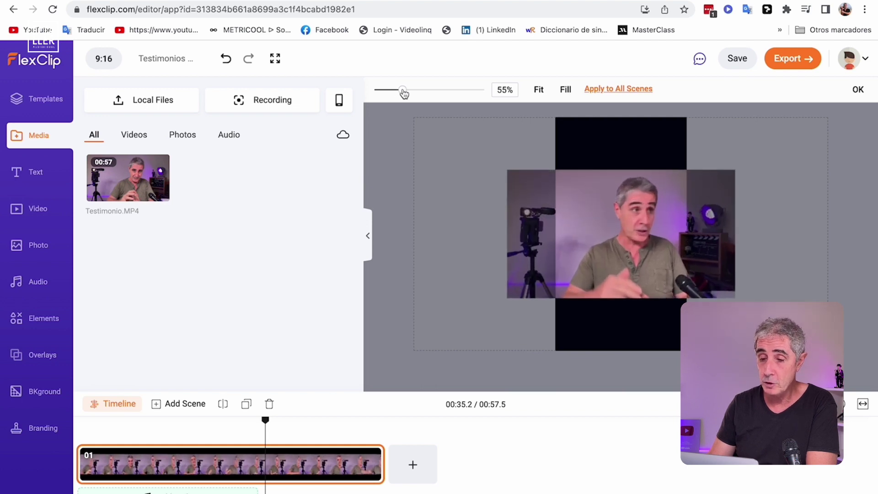
click(541, 90)
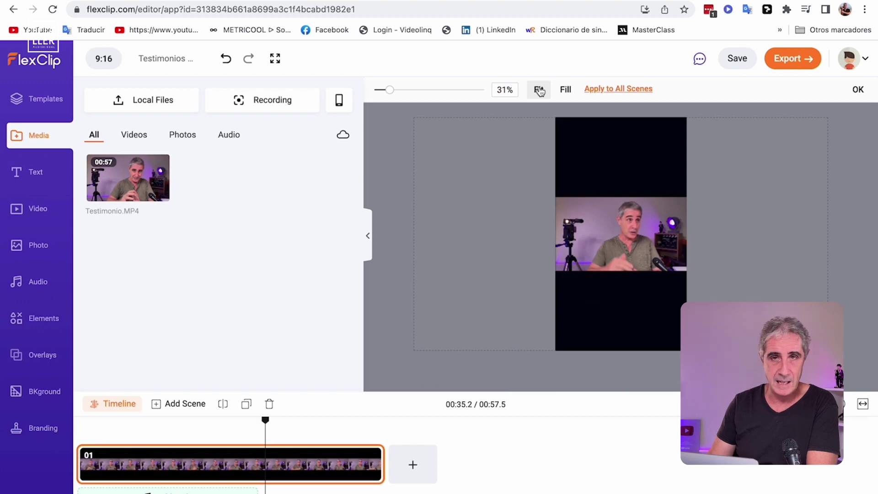
click(566, 90)
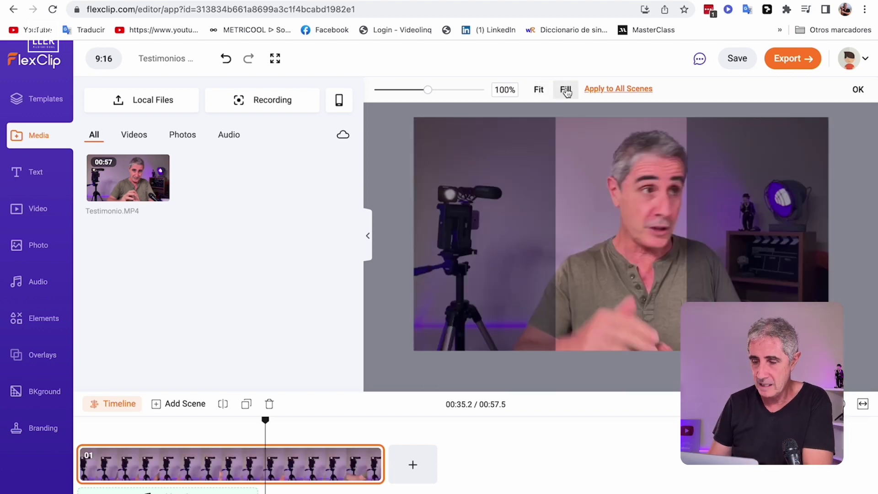
drag(428, 90, 401, 91)
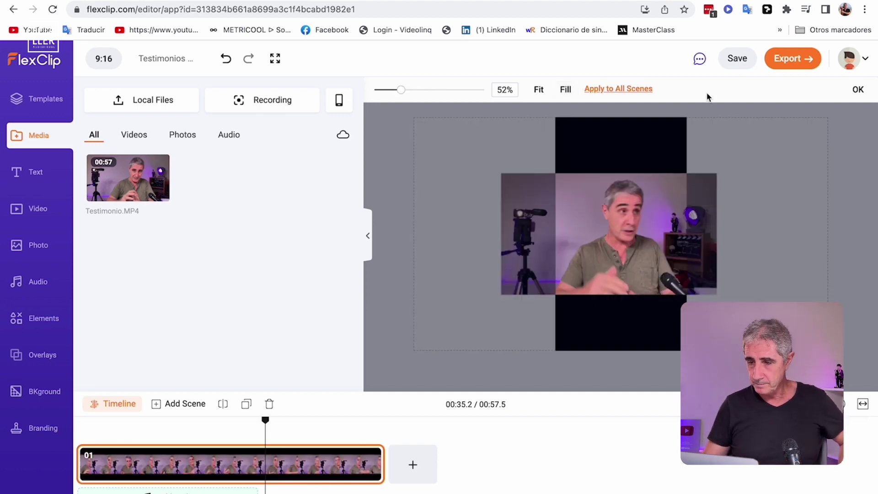
click(624, 94)
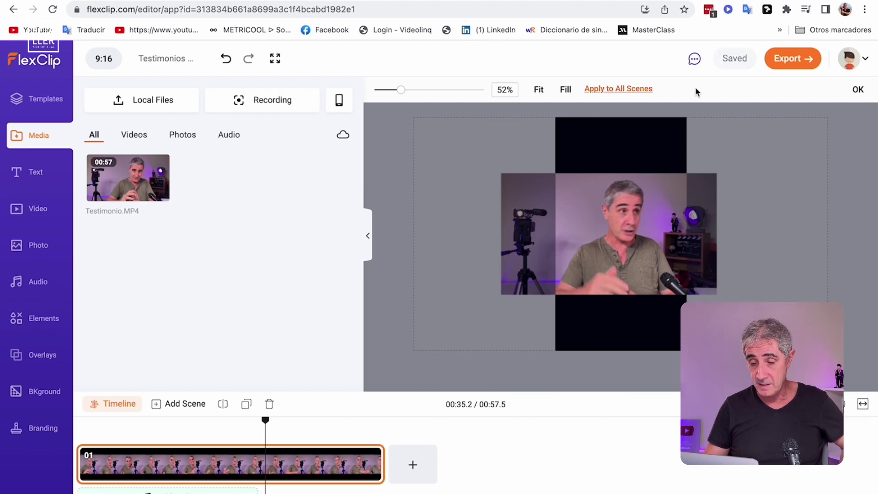
click(620, 477)
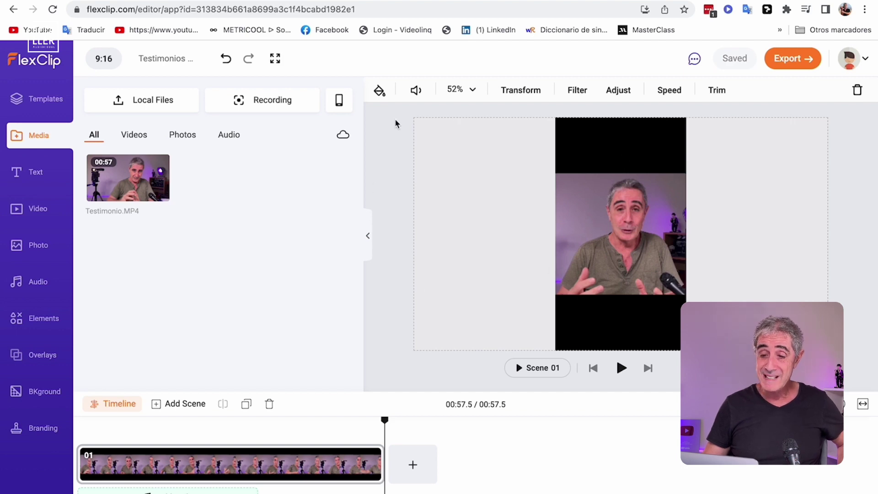
Set the scene background to a custom purple colour, hex 702EAD.
click(380, 93)
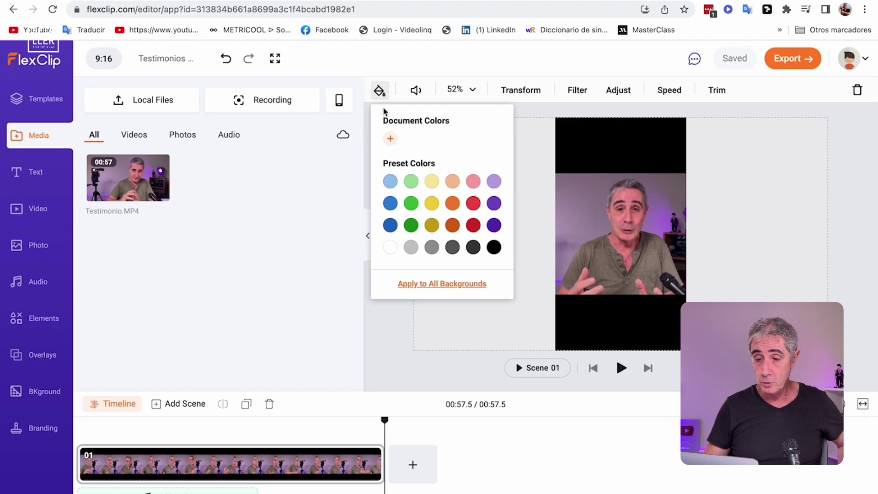
click(390, 139)
drag(431, 231, 460, 234)
text(702EAD)
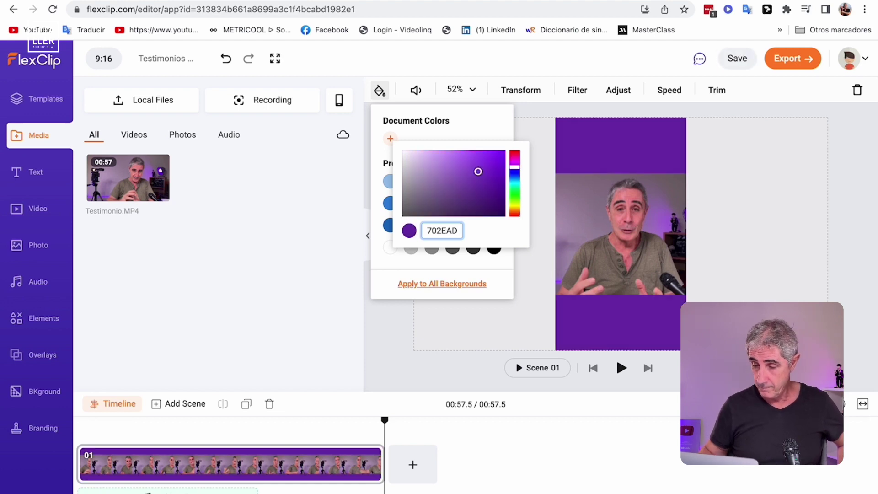
click(310, 314)
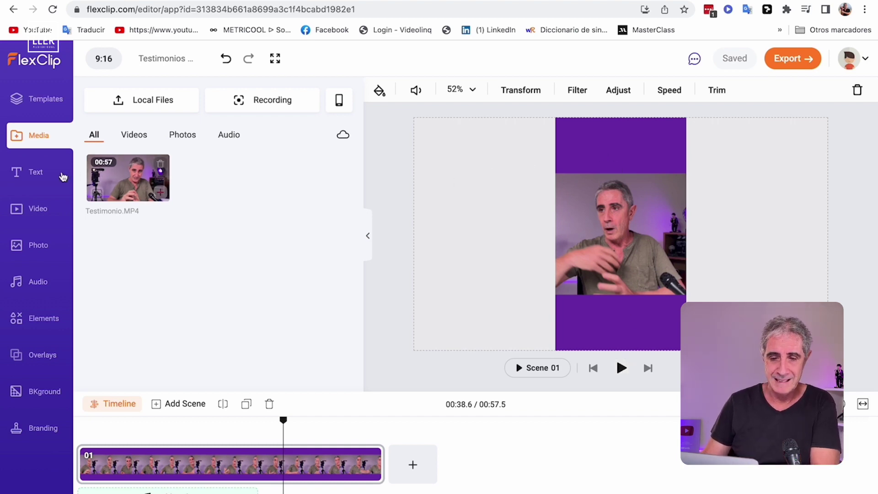
Add the Bottom Up Down animated title and drag it into the top purple band.
click(38, 181)
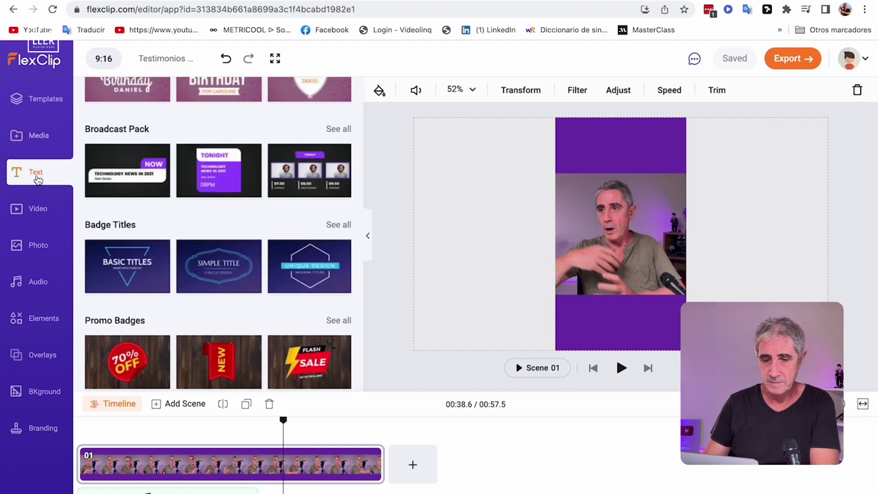
scroll(181, 228, up, 1)
scroll(180, 224, up, 15)
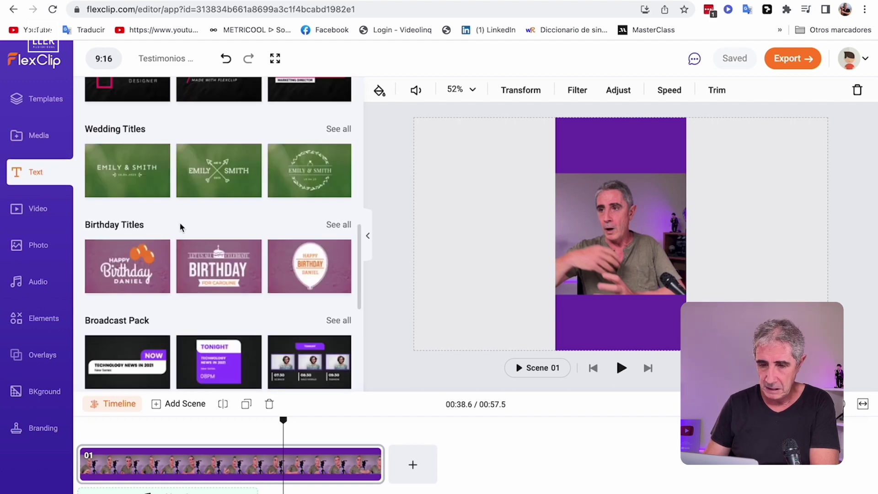
scroll(180, 228, up, 2)
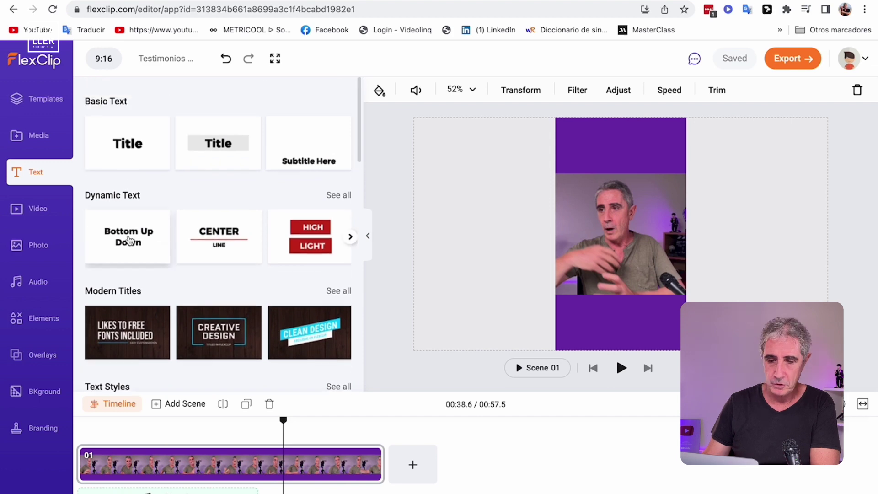
click(129, 240)
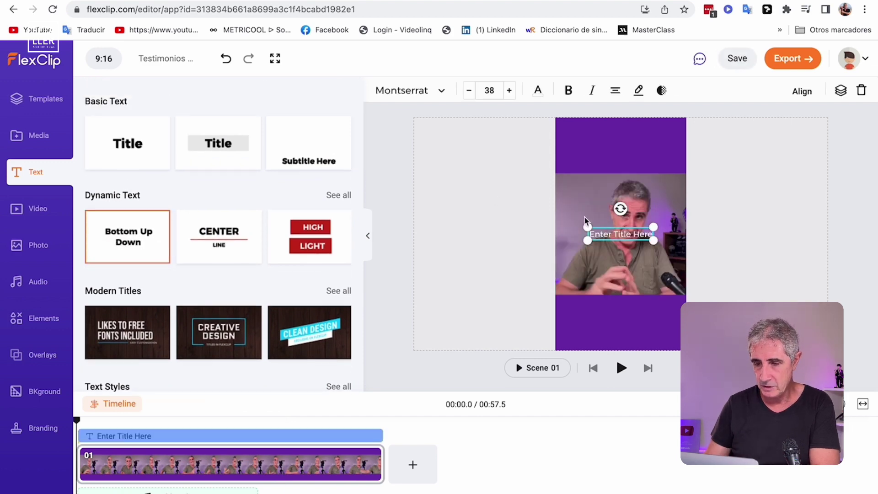
drag(627, 234, 623, 142)
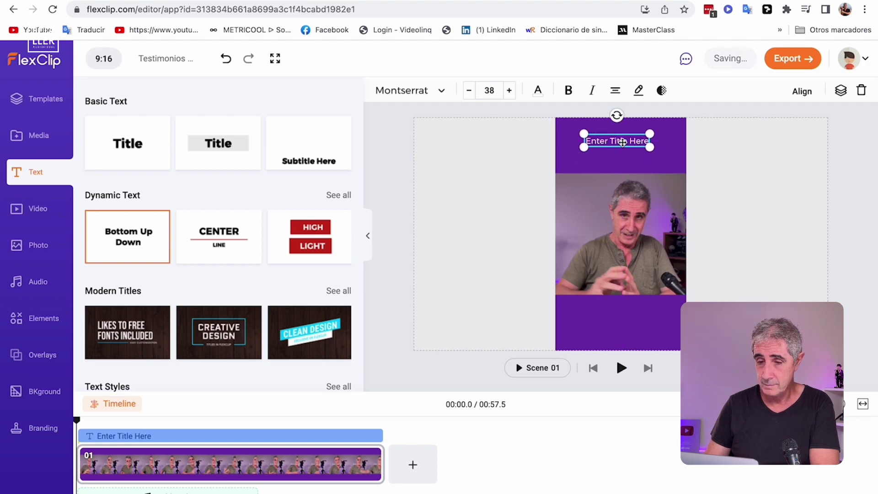
Replace the title text with '¿Se puede improvisar un testimonio?', breaking onto a second line before 'un'.
click(623, 142)
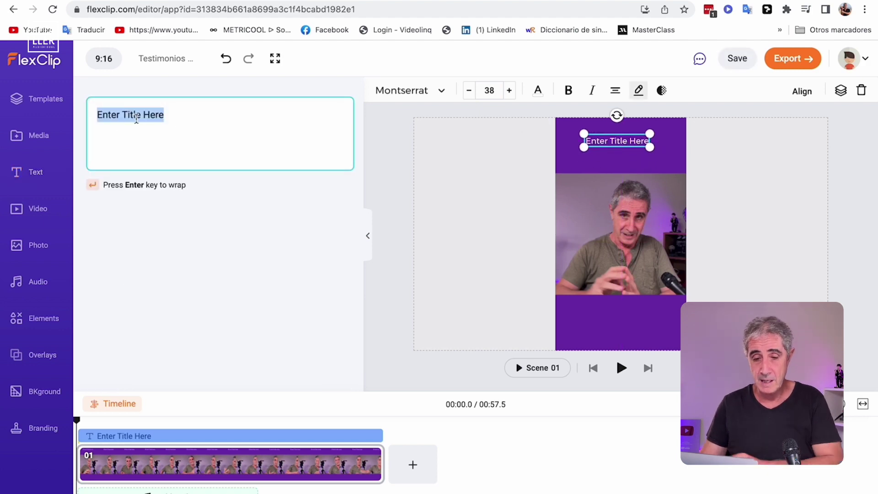
text(¿Se puede improvisar un testimonio?)
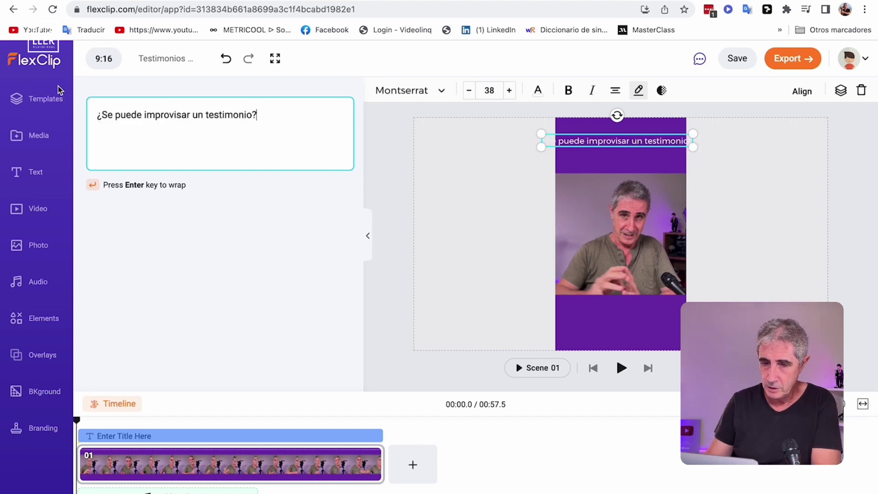
click(194, 115)
key(Return)
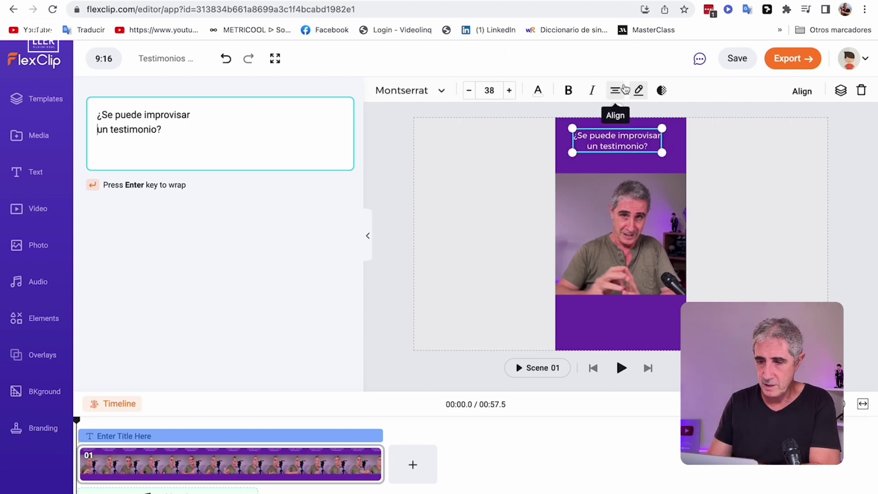
click(443, 91)
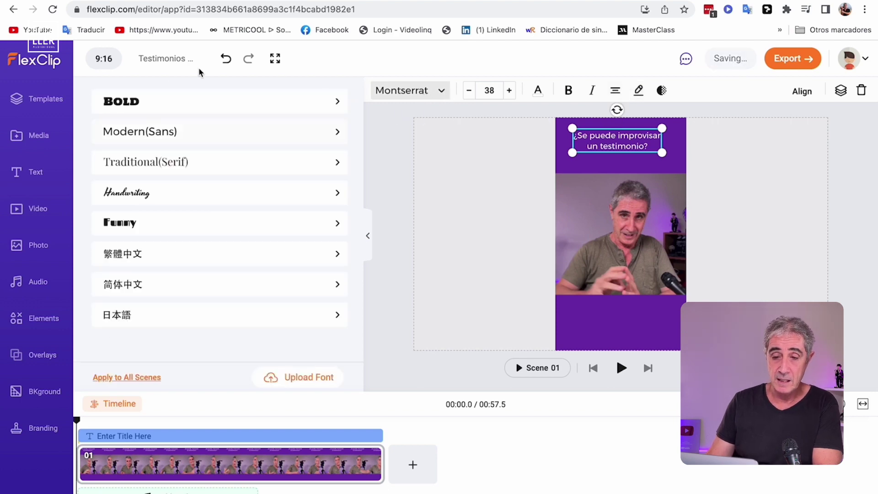
Set the title font to Bowlby One from the BOLD fonts and enlarge it to size 40.
click(298, 102)
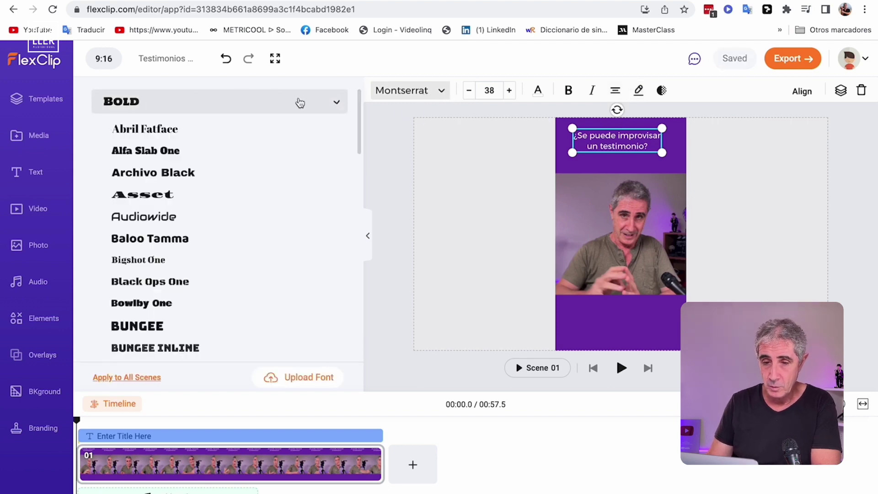
scroll(225, 288, down, 3)
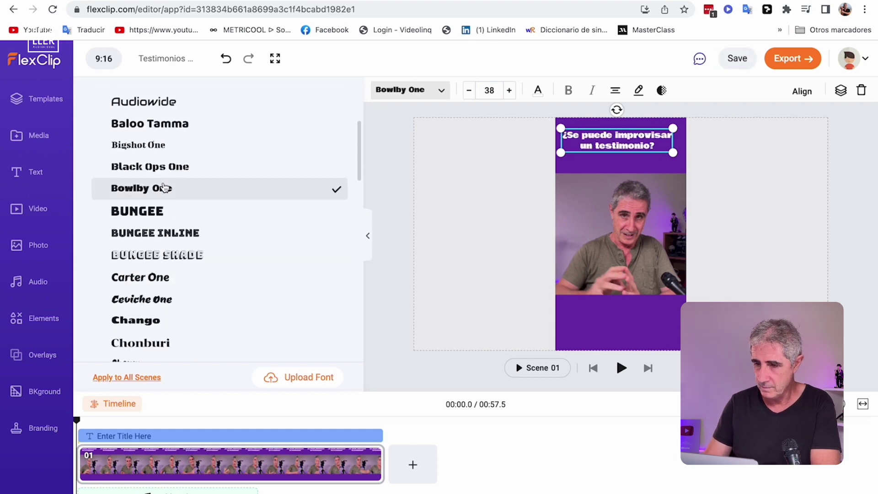
drag(673, 153, 687, 156)
mouse_move(562, 157)
mouse_down()
mouse_move(556, 159)
mouse_move(562, 154)
mouse_up()
Colour the title text with custom hex F5DB00 yellow.
click(539, 93)
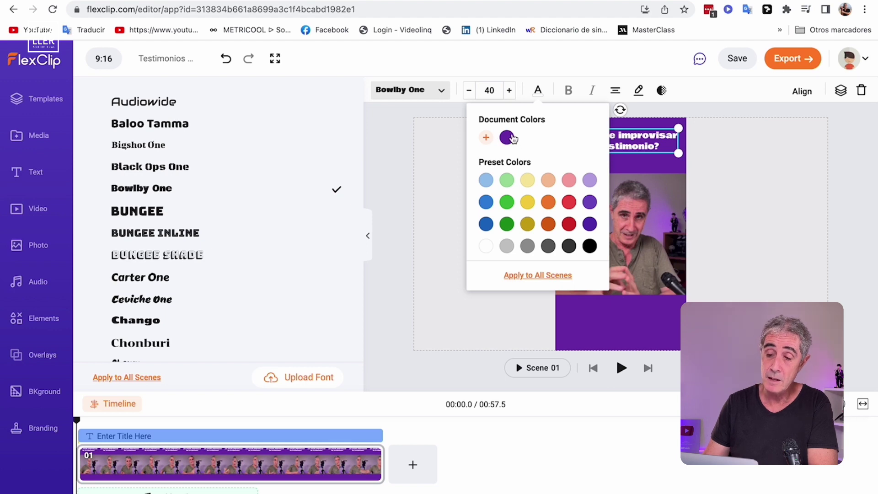
click(486, 137)
click(525, 230)
drag(525, 230, 574, 230)
text(F)
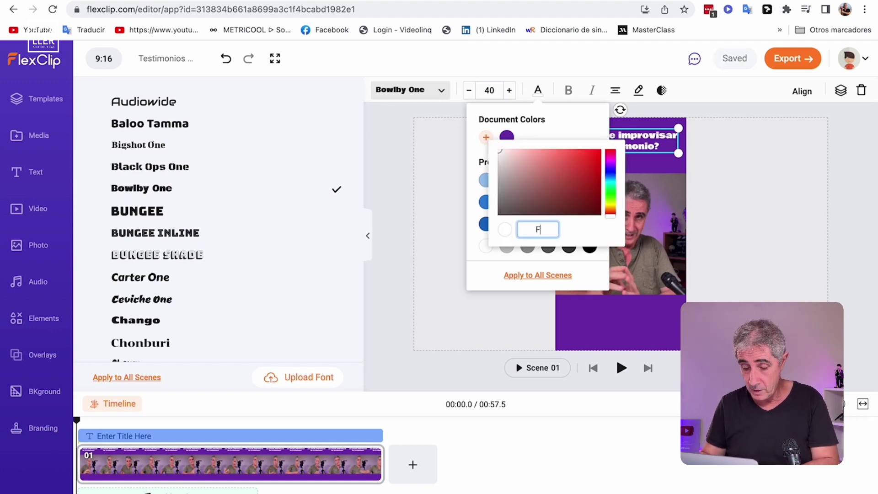
text(5DB00)
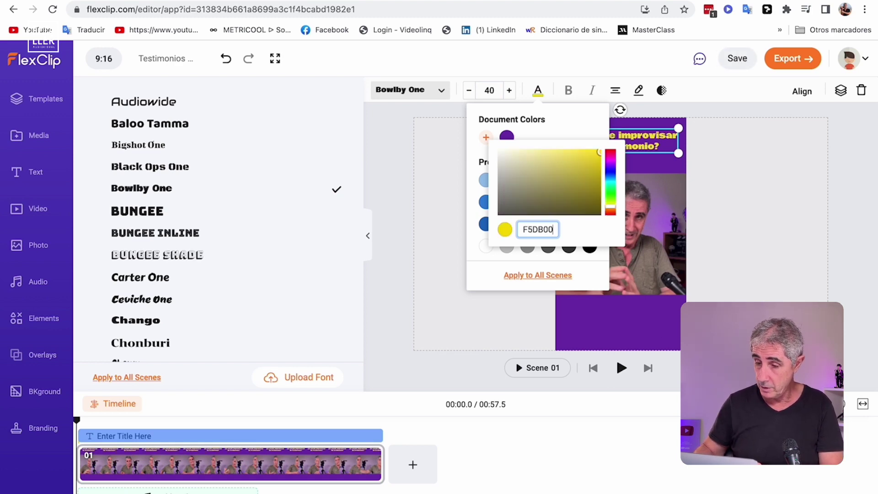
click(427, 285)
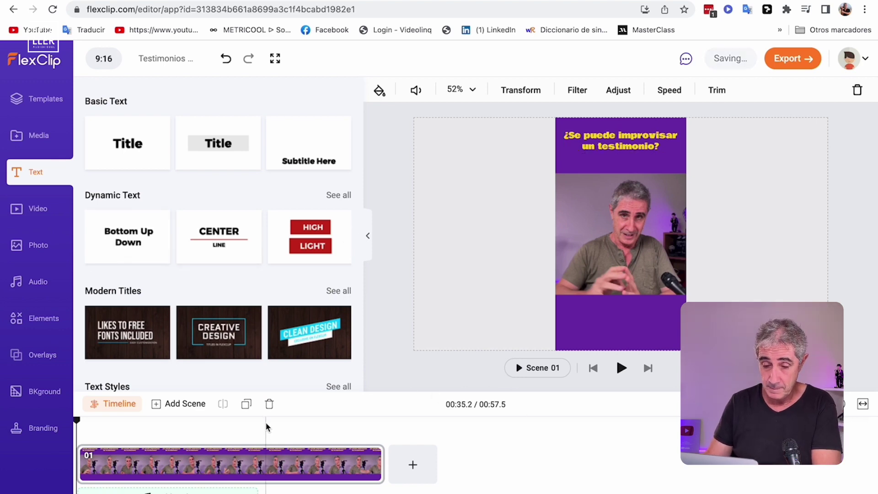
click(519, 369)
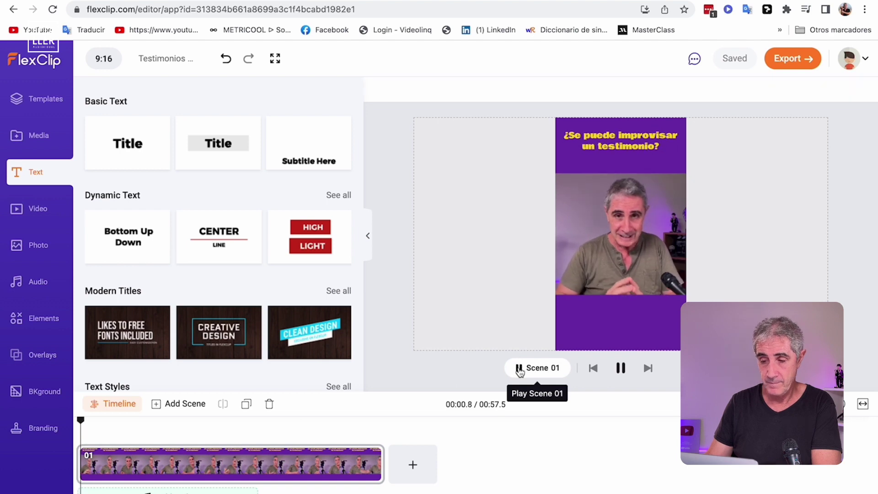
click(519, 369)
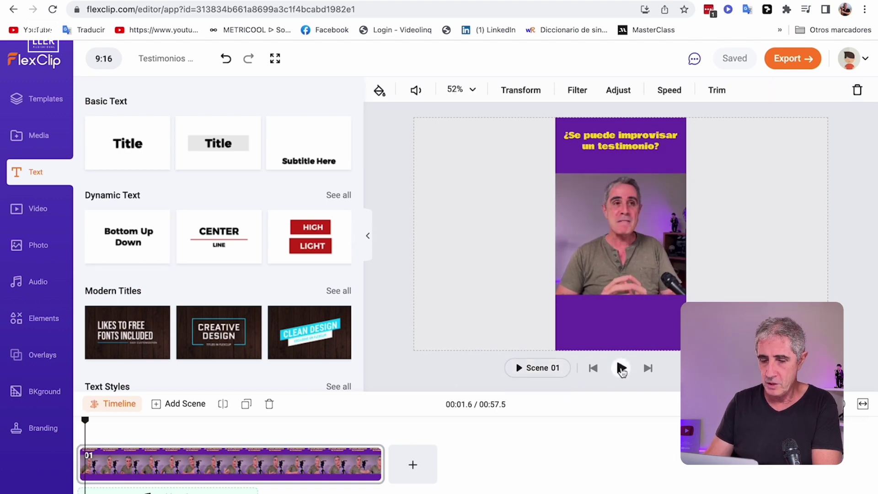
click(621, 369)
click(621, 369)
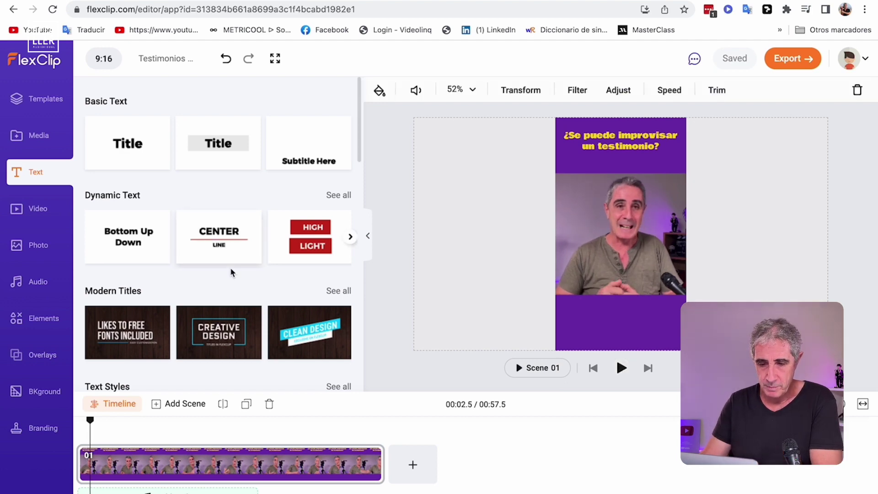
scroll(231, 272, down, 1)
scroll(231, 272, down, 5)
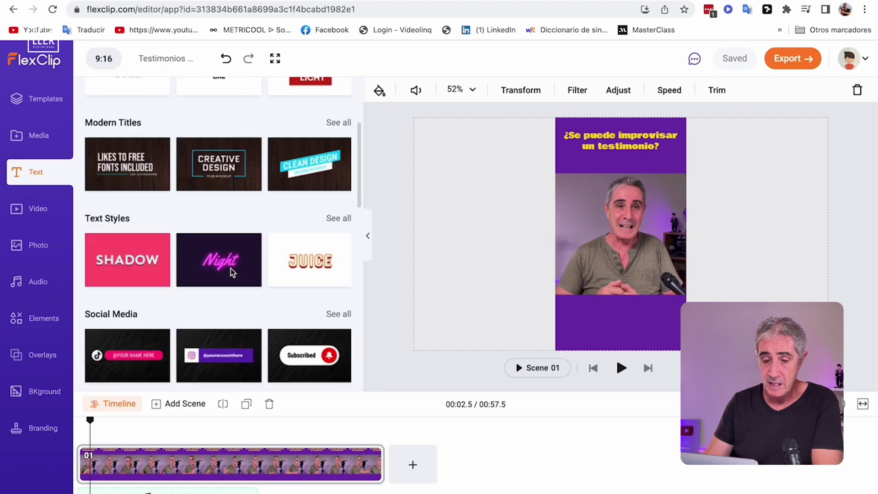
Add the third Lower Thirds template over the clip and select its name text for editing.
scroll(231, 273, down, 2)
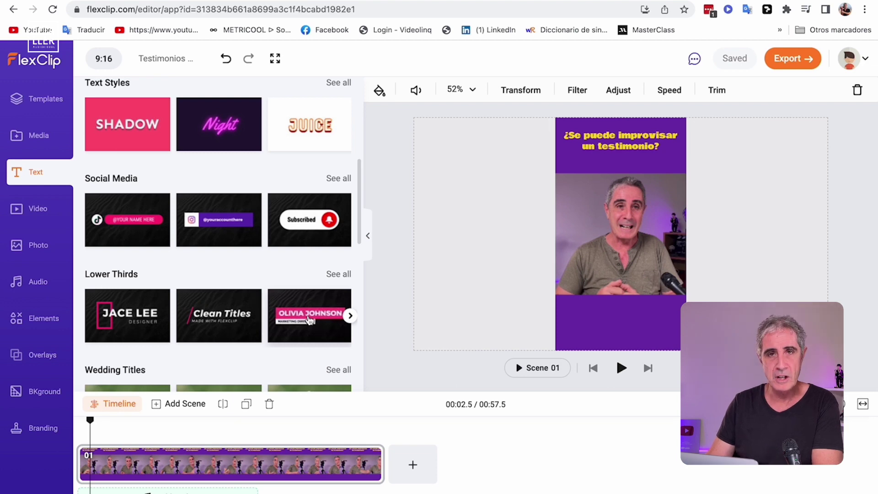
click(342, 300)
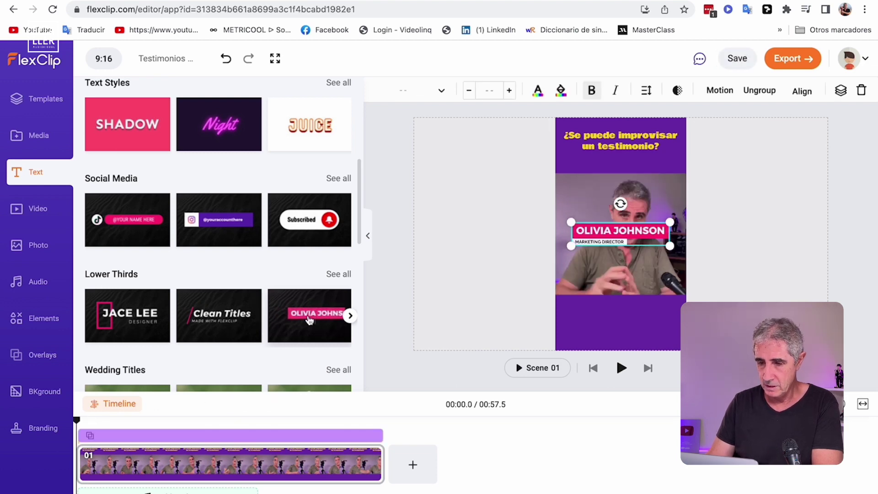
click(610, 231)
click(611, 231)
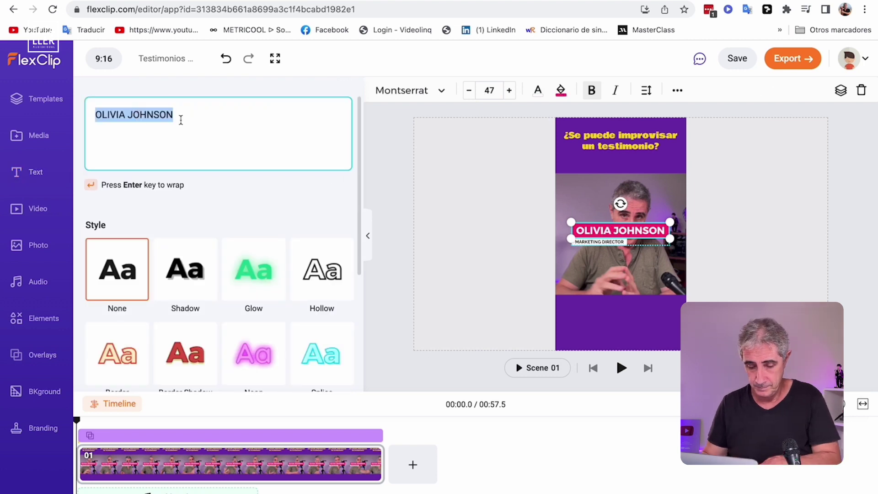
Replace the lower third's placeholder lines with the presenter's name and social handle.
text(JAVIER CABRERA)
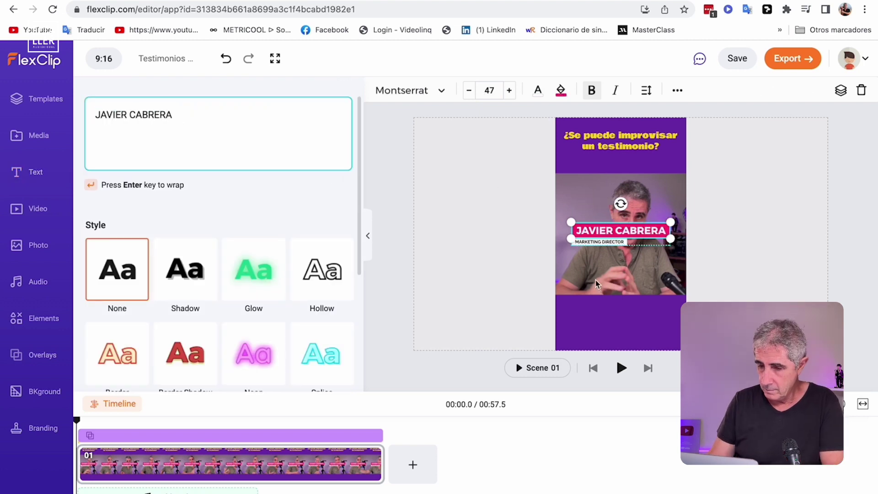
click(600, 232)
click(600, 241)
text(@yoscontenidos)
Move the lower third down to the clip's bottom edge and shrink it.
click(608, 217)
drag(608, 216, 609, 270)
drag(671, 262, 641, 269)
click(732, 249)
click(620, 273)
click(396, 250)
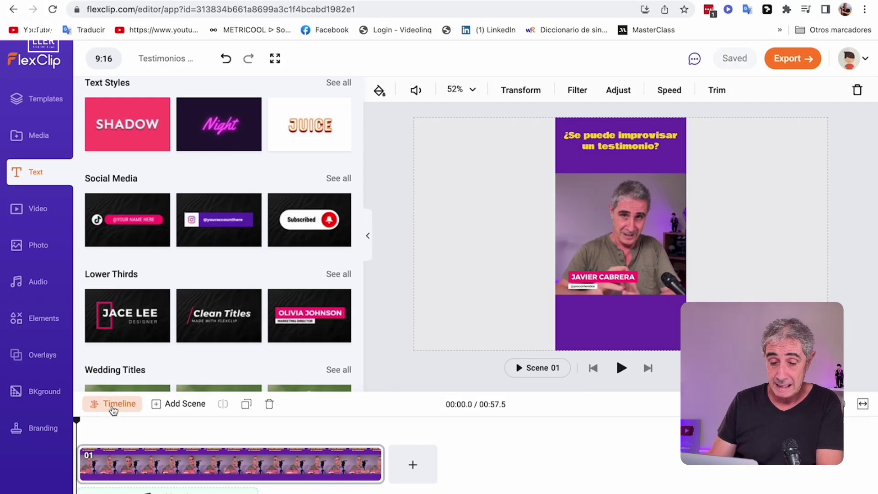
click(111, 405)
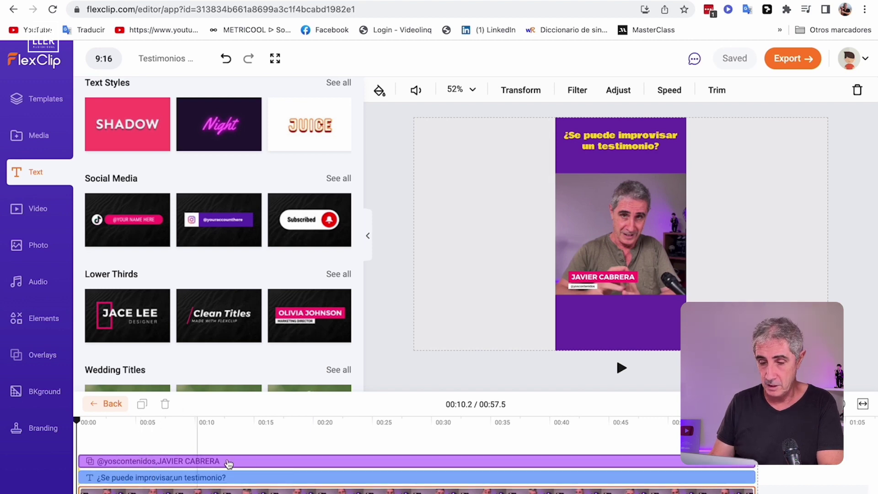
drag(758, 466, 170, 472)
drag(77, 463, 93, 461)
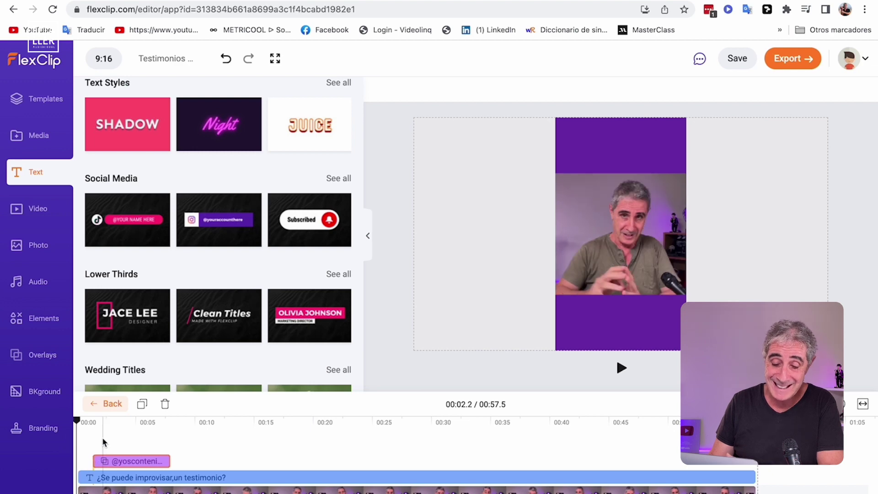
click(91, 438)
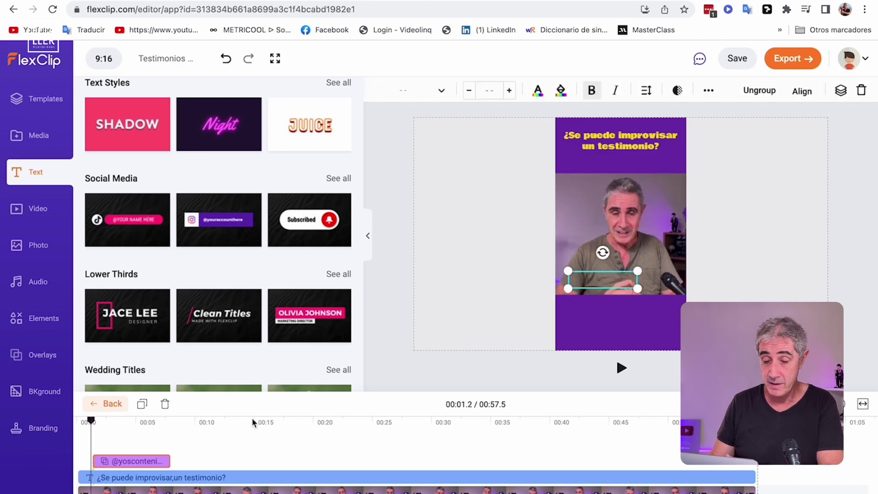
click(216, 421)
click(93, 431)
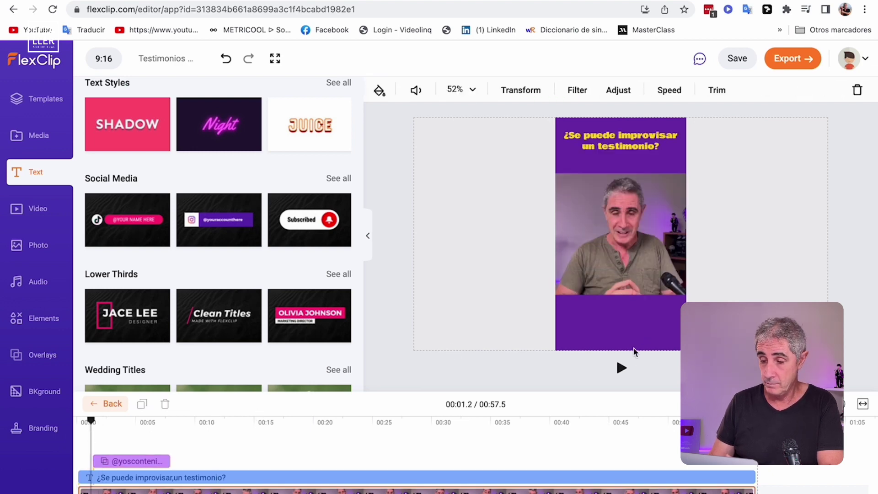
click(622, 368)
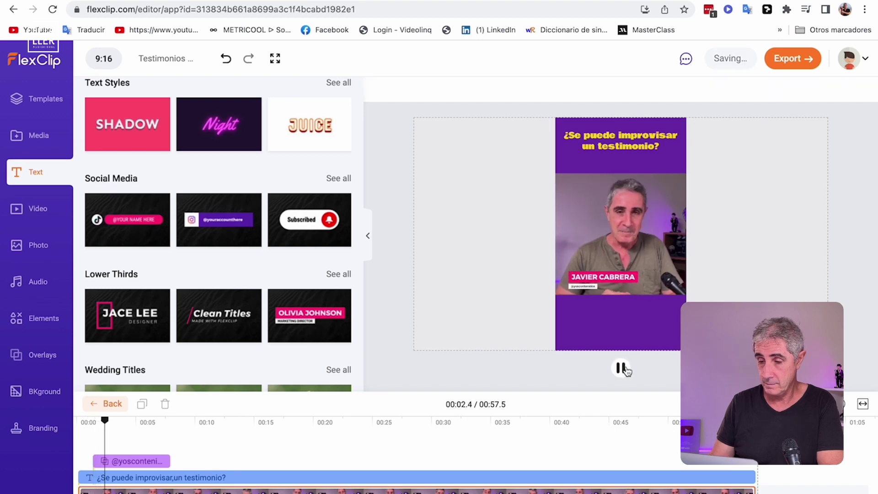
click(622, 368)
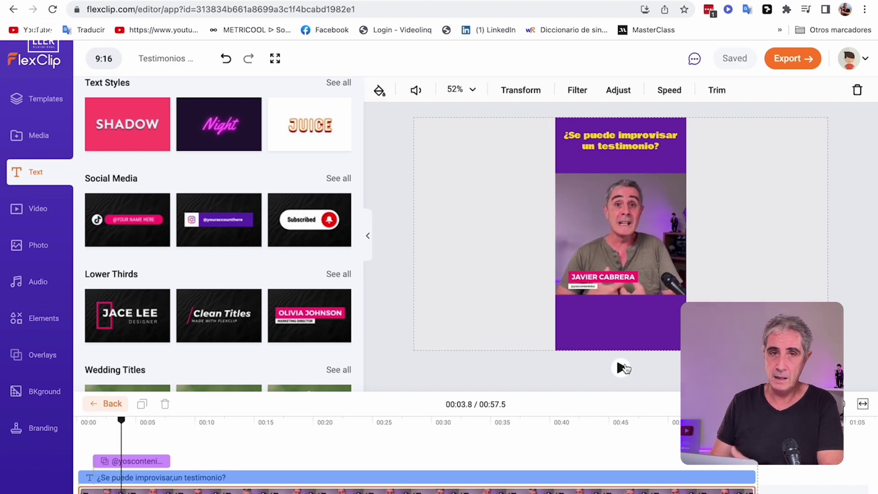
click(627, 277)
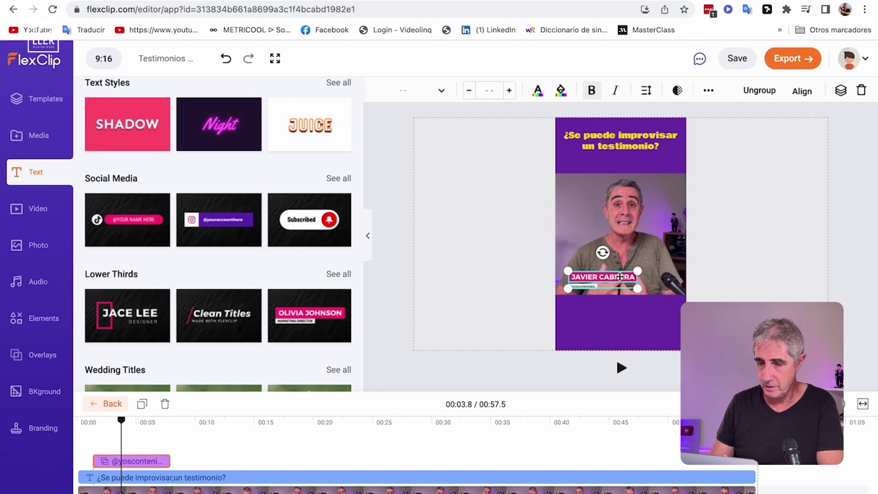
Switch the name tag's text background from pink to yellow and preview the result.
double_click(621, 276)
click(561, 90)
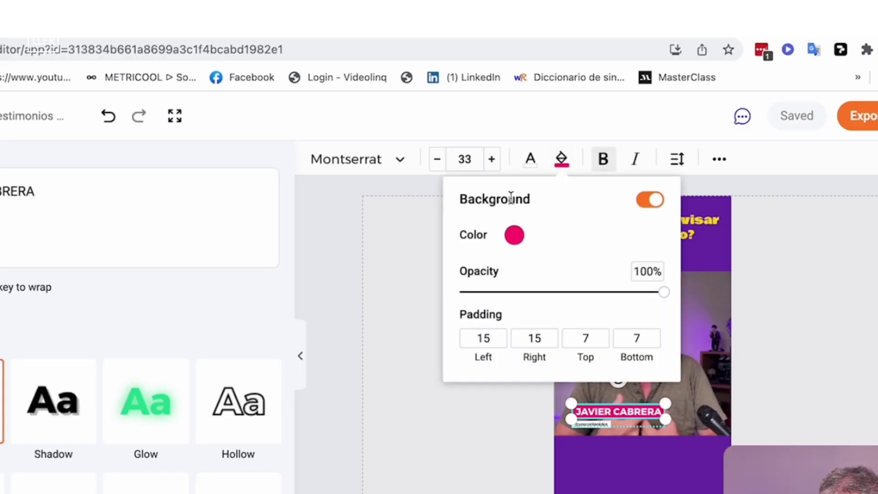
click(526, 146)
click(494, 193)
click(733, 159)
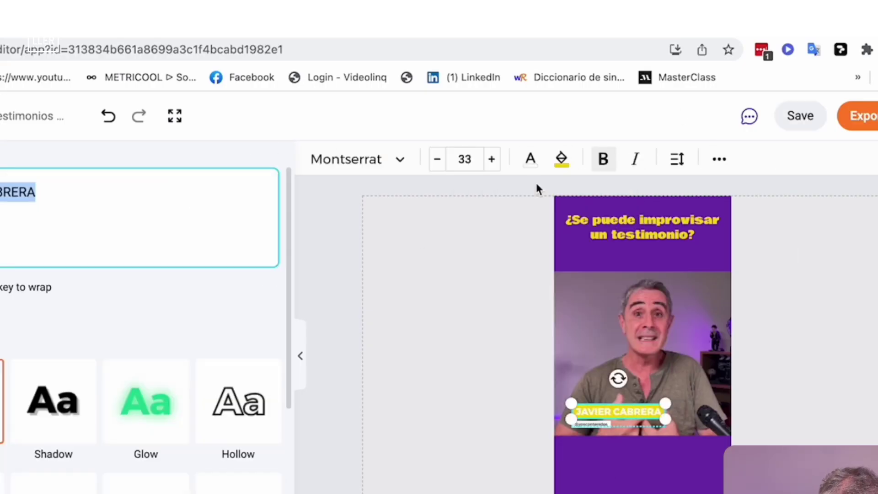
click(644, 493)
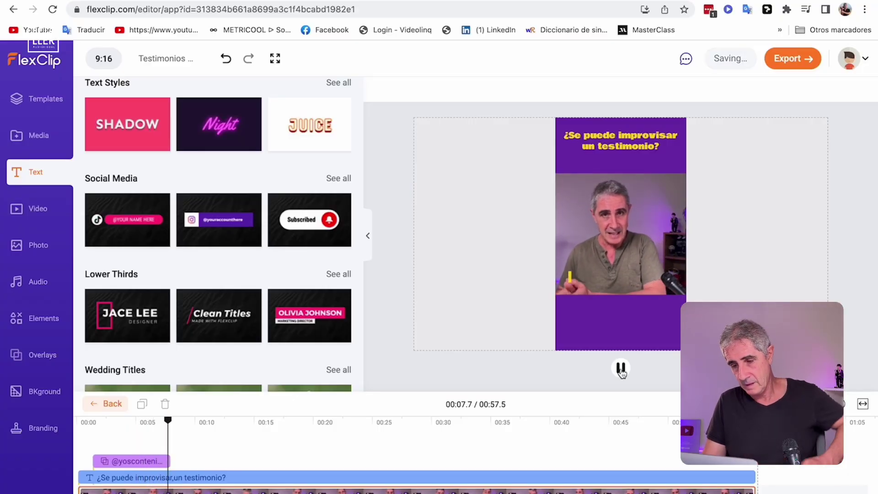
click(621, 368)
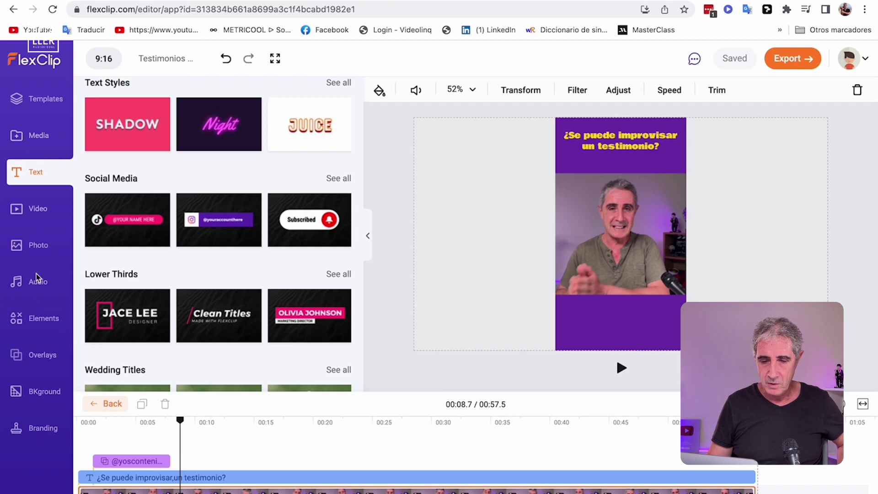
Add the first Effect Overlay to the video and preview it.
click(40, 358)
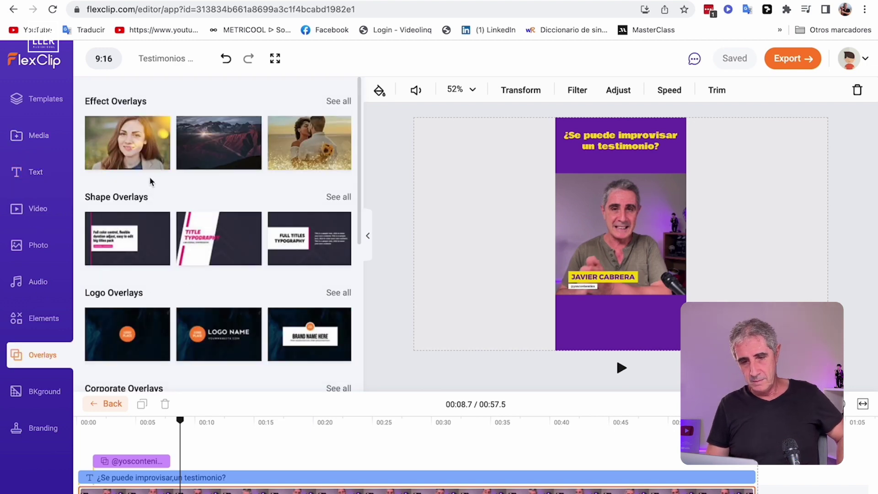
click(136, 143)
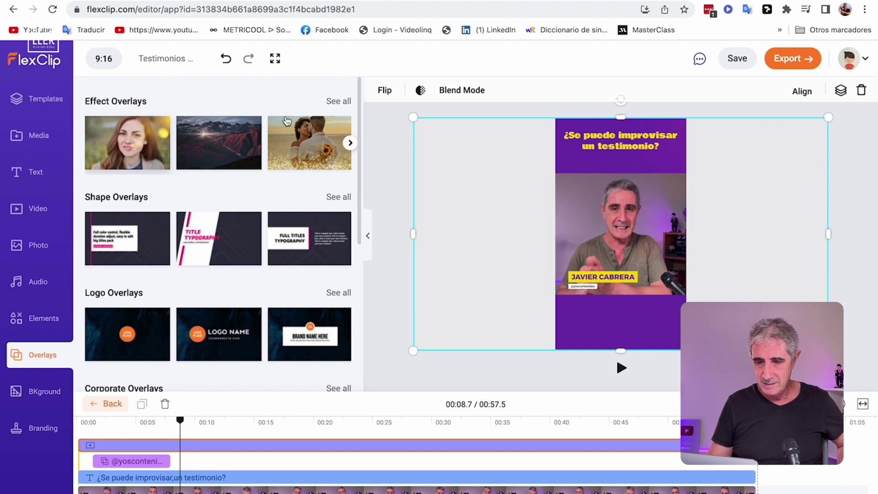
click(339, 101)
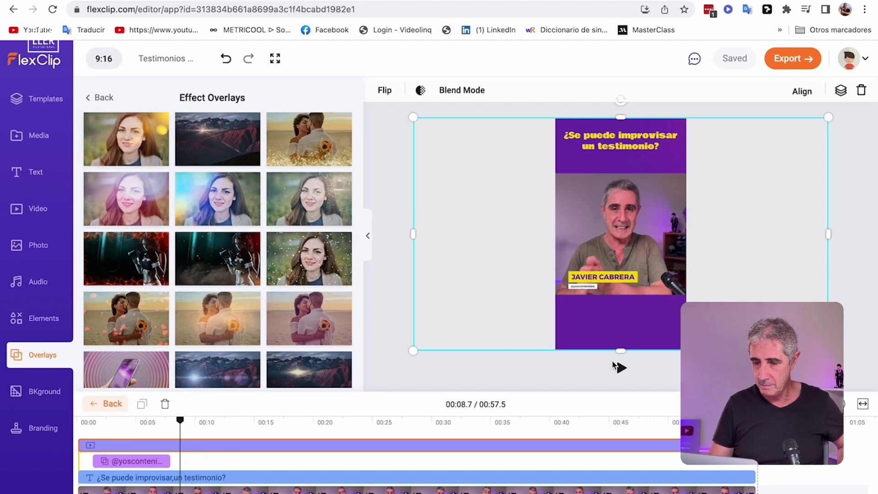
click(621, 368)
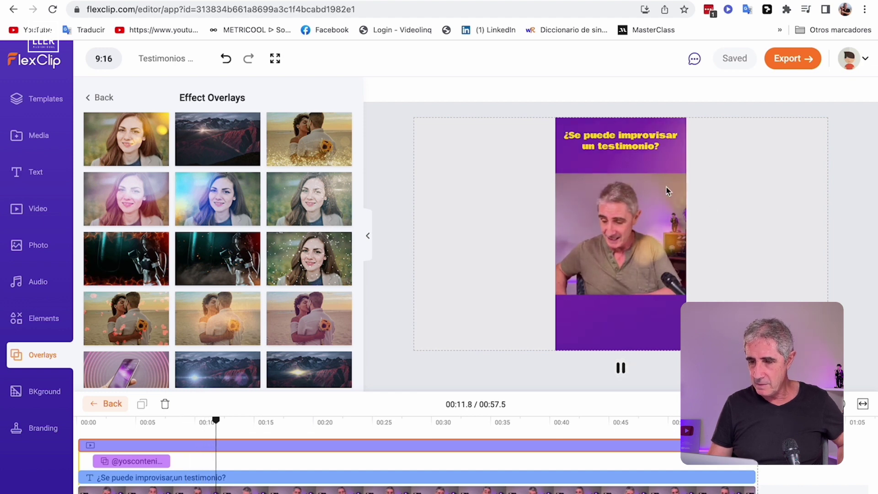
click(622, 368)
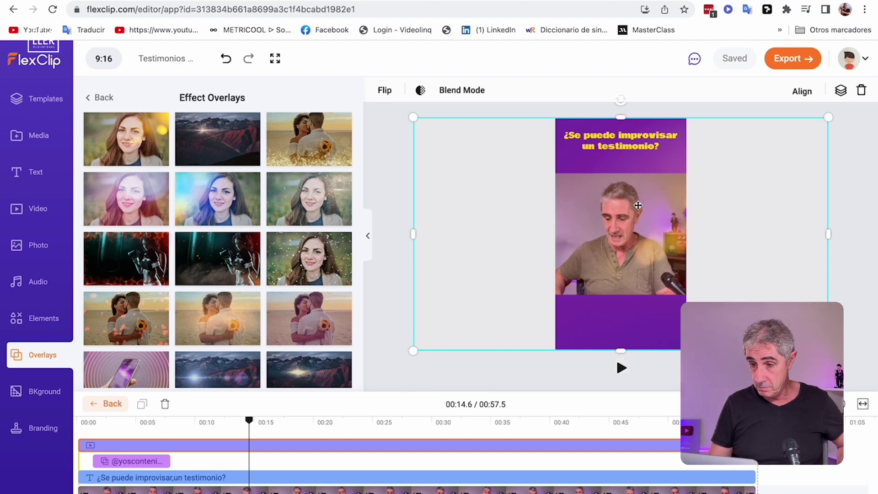
Move the pink bokeh overlay into the lower purple band and stretch its duration on the timeline.
drag(634, 220, 620, 374)
click(621, 368)
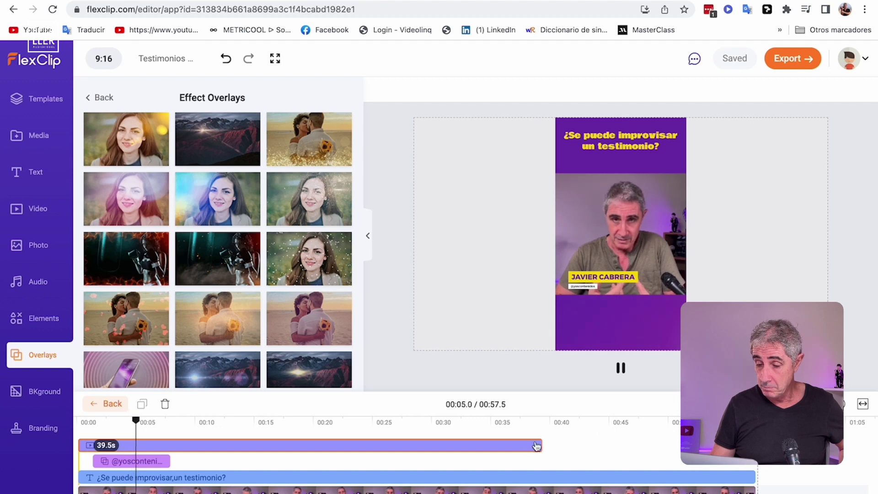
drag(543, 445, 714, 445)
drag(563, 425, 531, 425)
drag(475, 435, 605, 426)
scroll(213, 254, down, 3)
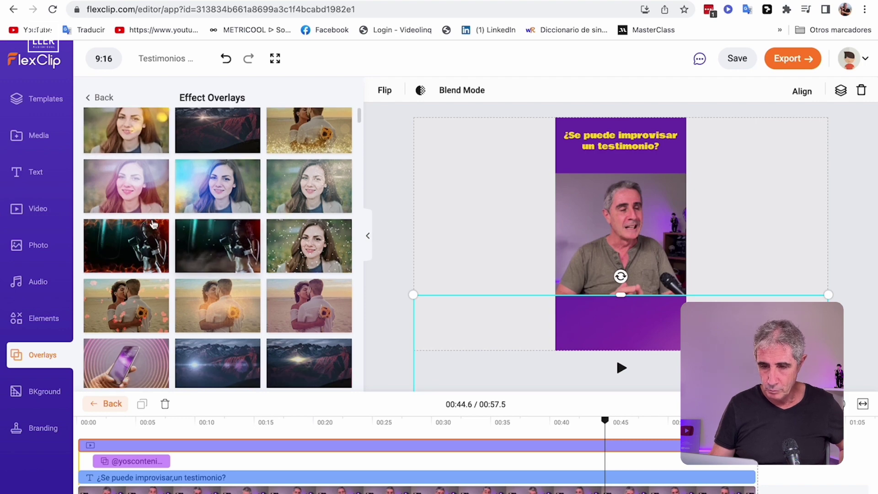
scroll(213, 253, down, 6)
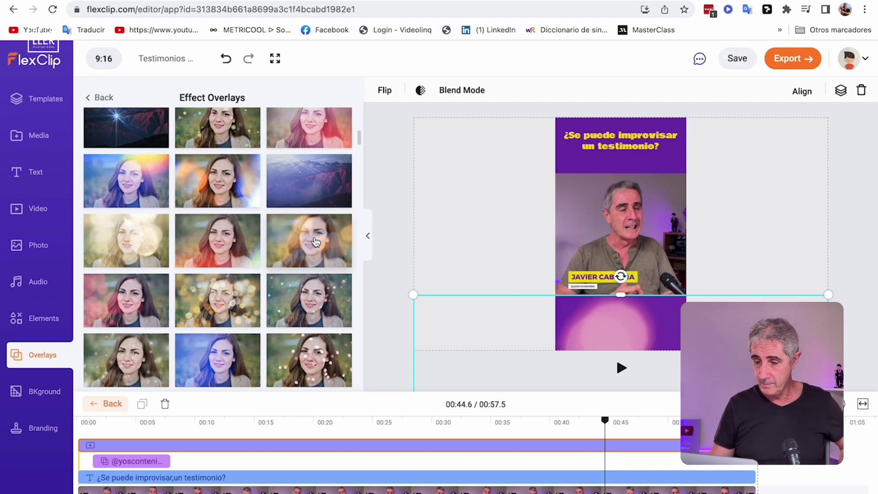
Preview from the start, then undo the bokeh overlay and recheck playback from 00:25.7.
drag(143, 422, 58, 425)
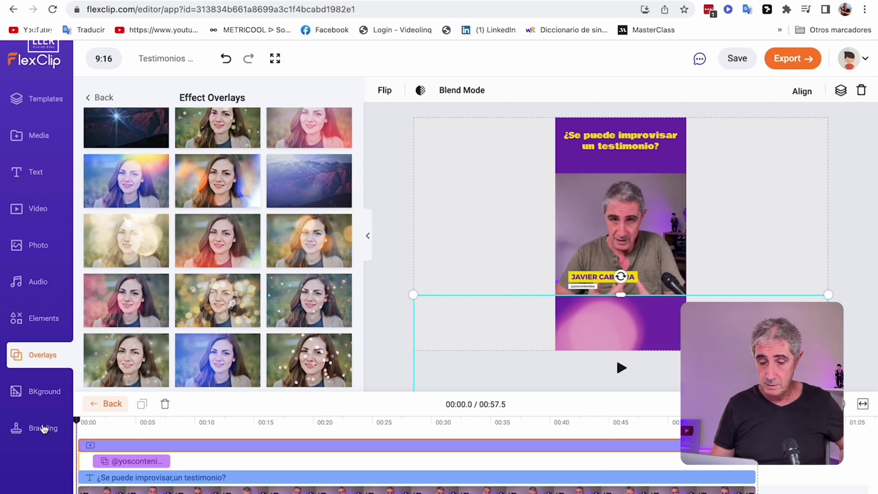
click(624, 371)
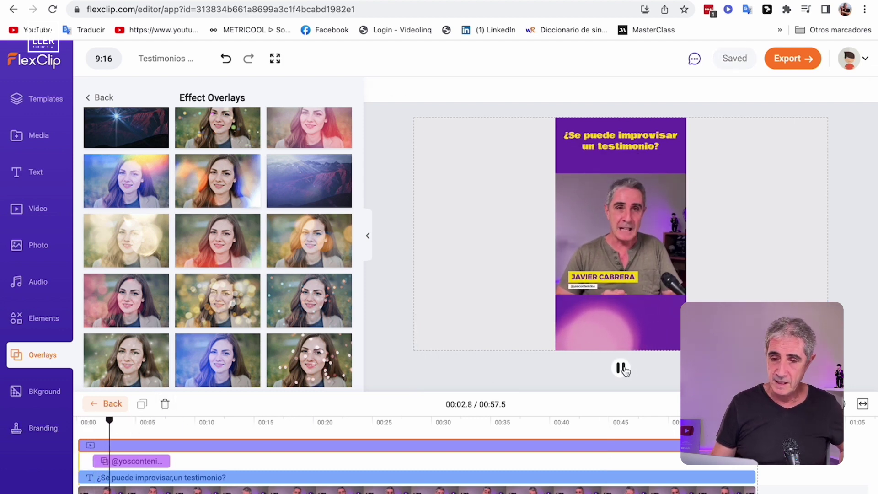
click(622, 369)
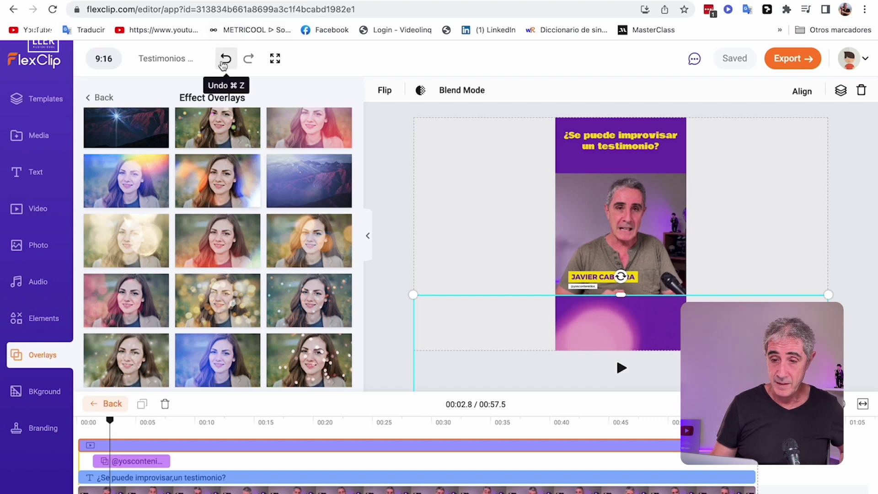
click(224, 60)
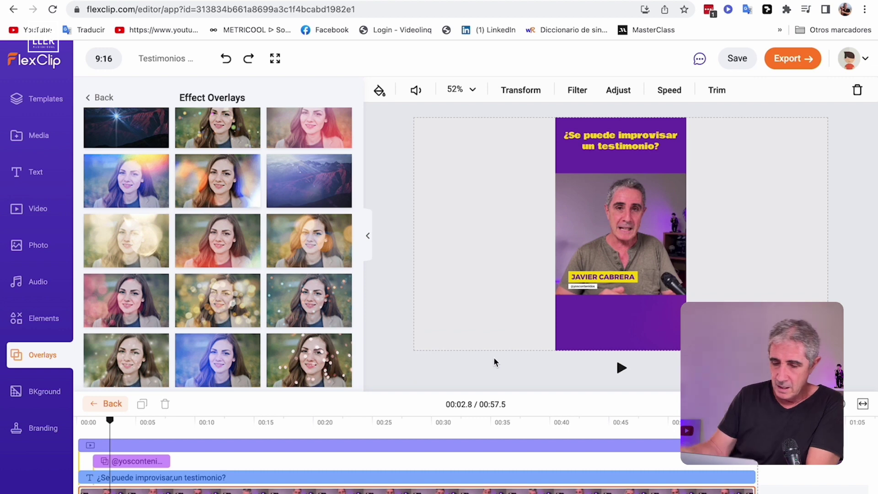
click(381, 423)
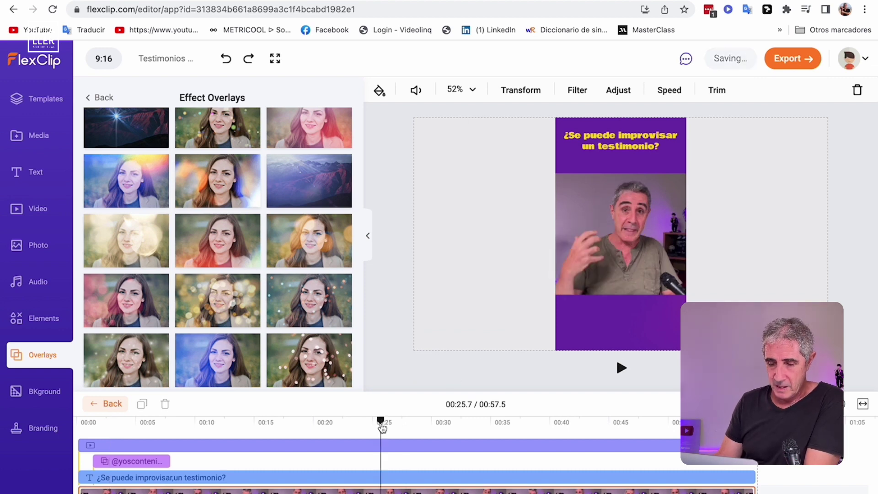
click(623, 369)
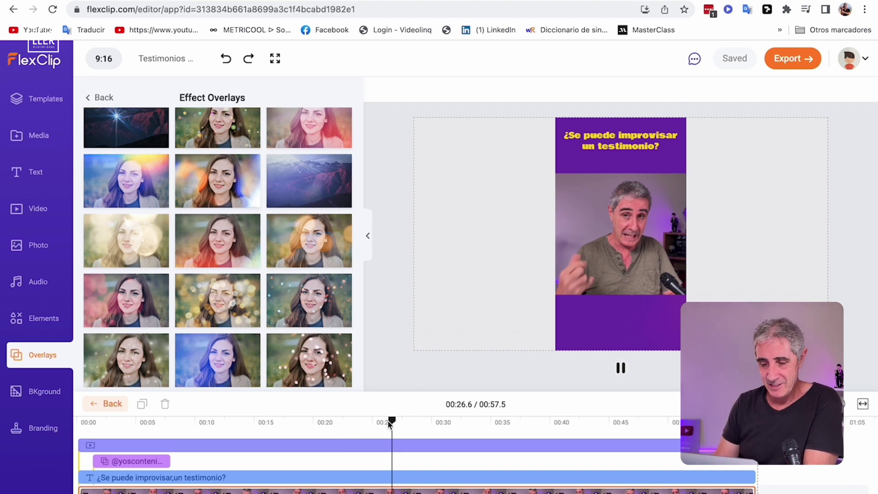
click(355, 449)
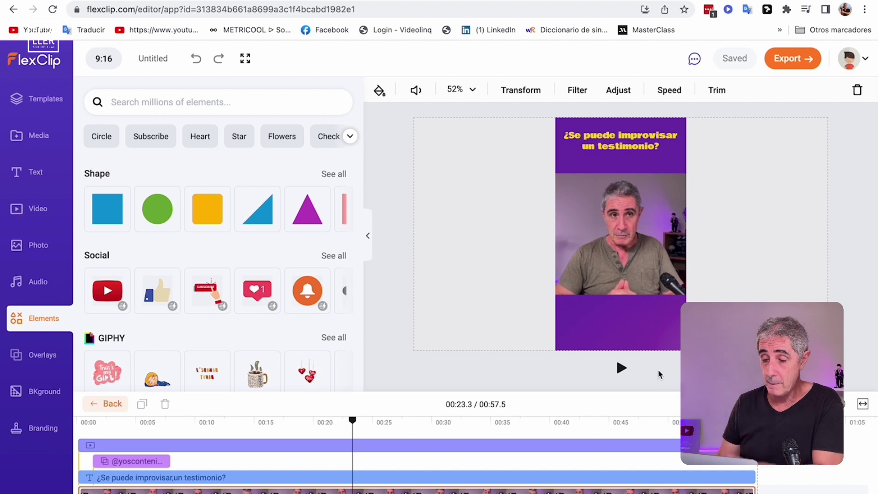
Search the elements for 'ver' and add the LA VERDAD VENDE sticker.
click(622, 369)
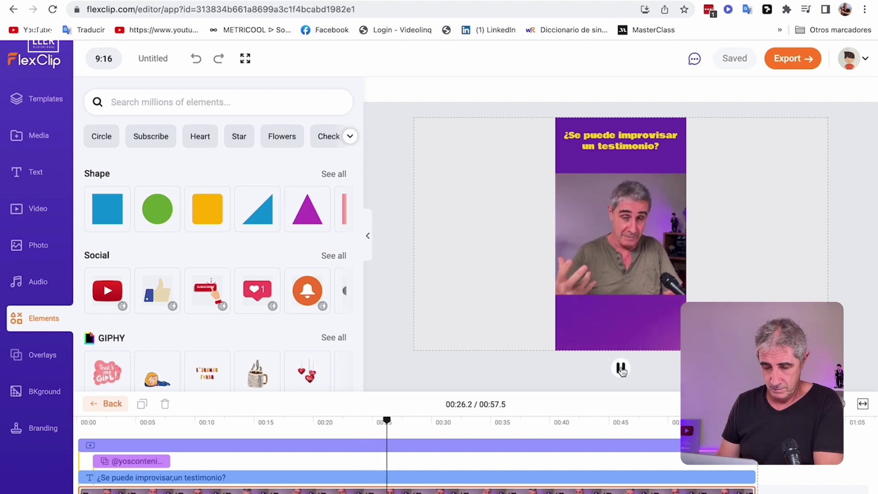
click(621, 368)
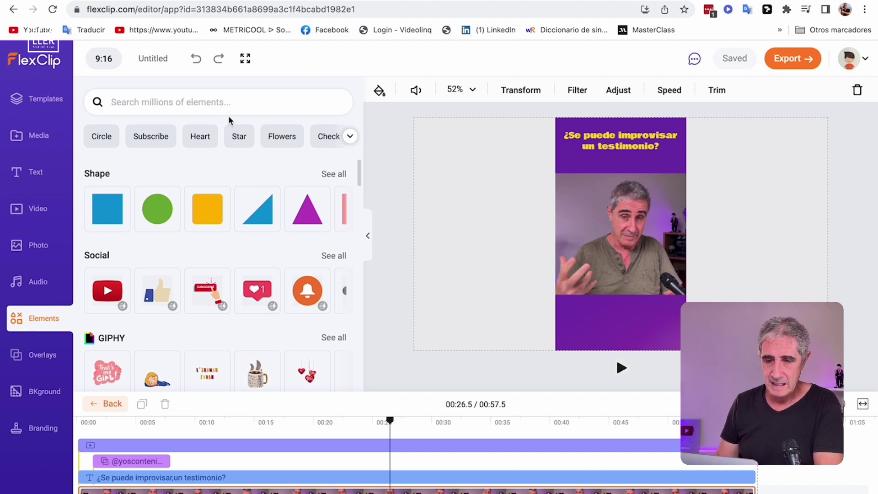
click(177, 102)
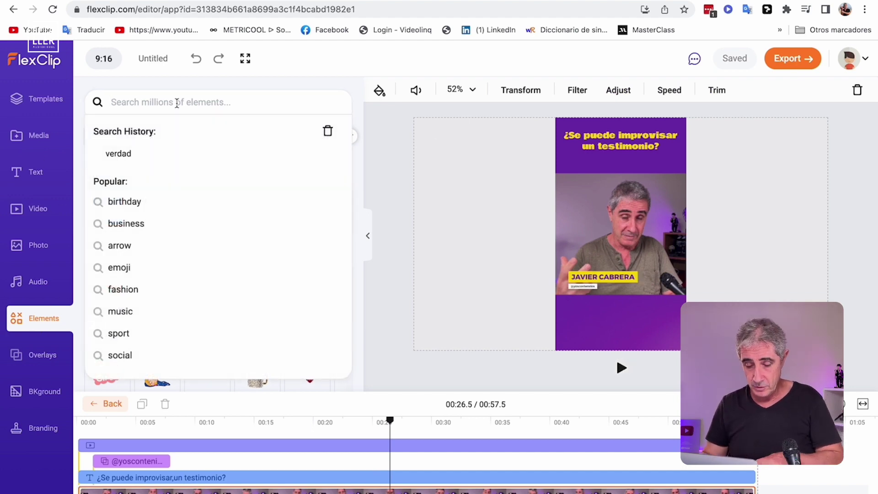
text(verdad)
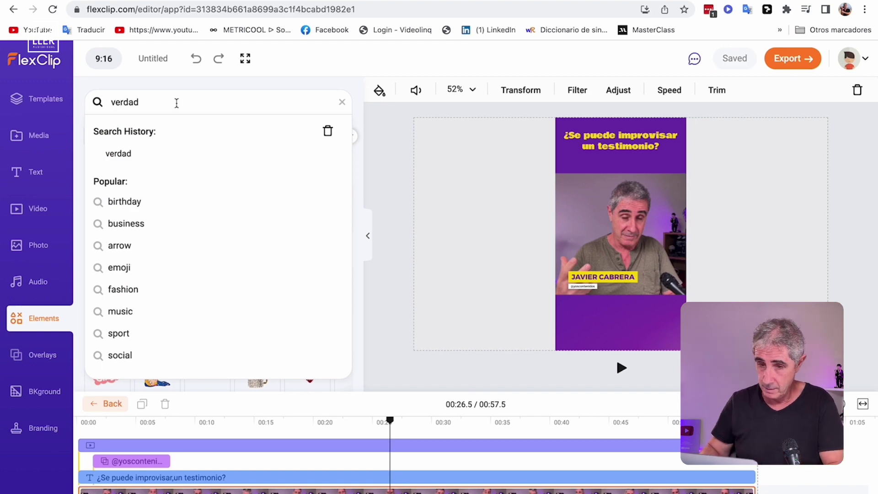
key(Return)
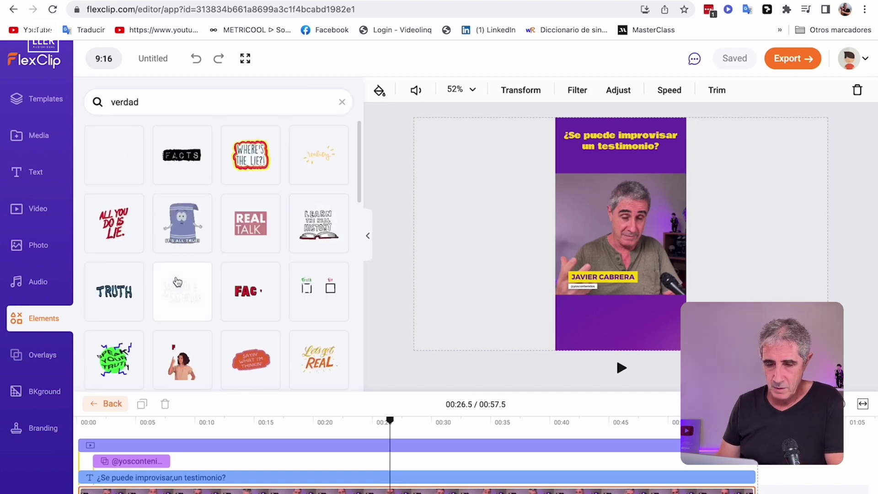
scroll(178, 281, down, 5)
scroll(216, 279, down, 5)
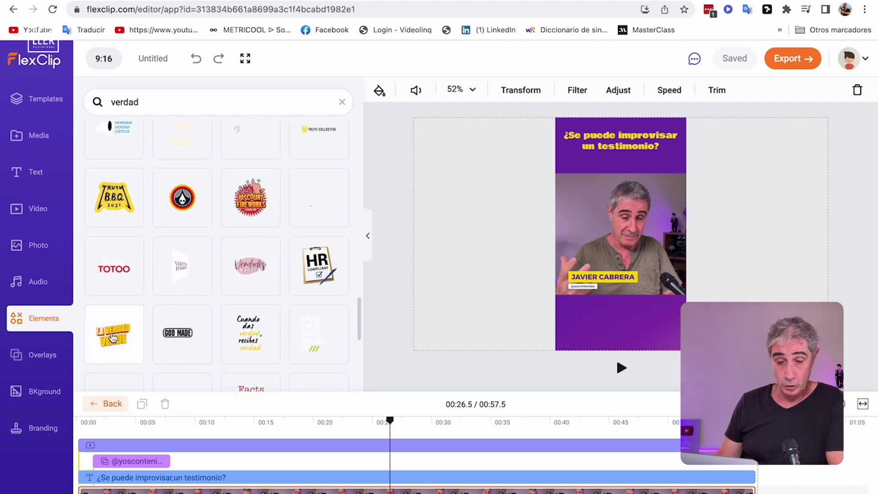
click(113, 339)
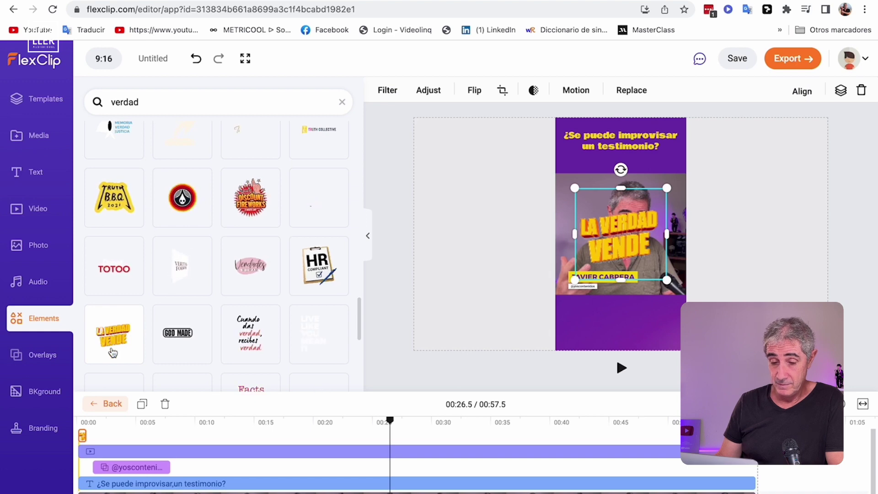
Move the sticker clip on the timeline to start around 00:26 and preview it.
click(83, 437)
drag(83, 436, 392, 438)
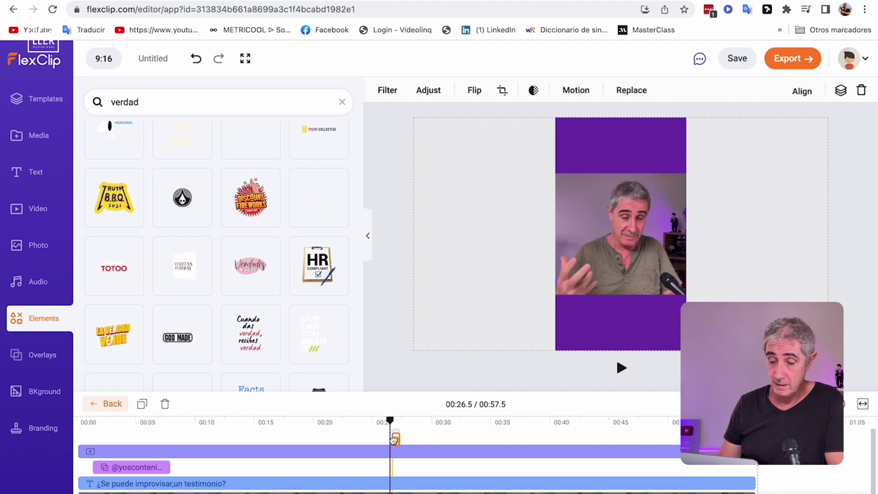
click(415, 425)
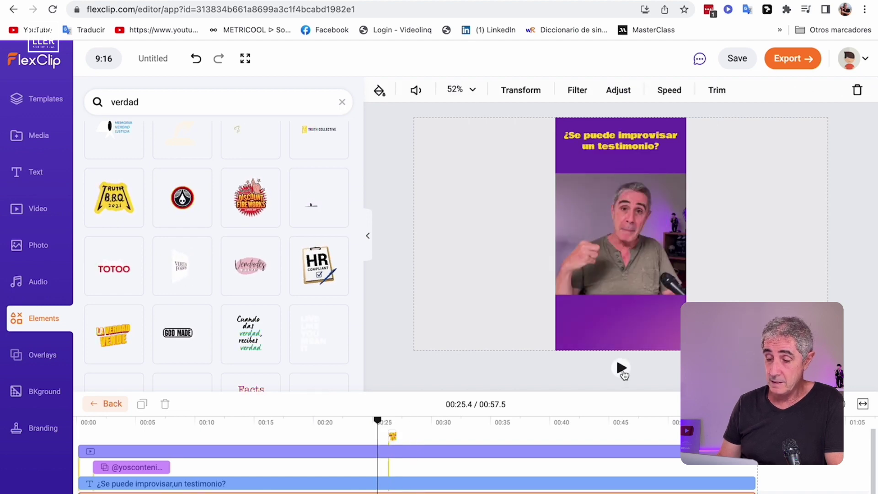
click(621, 368)
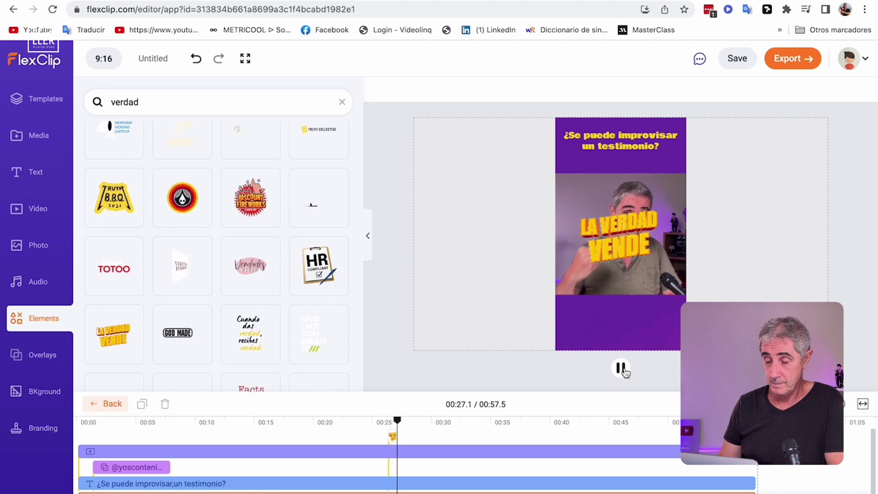
click(621, 368)
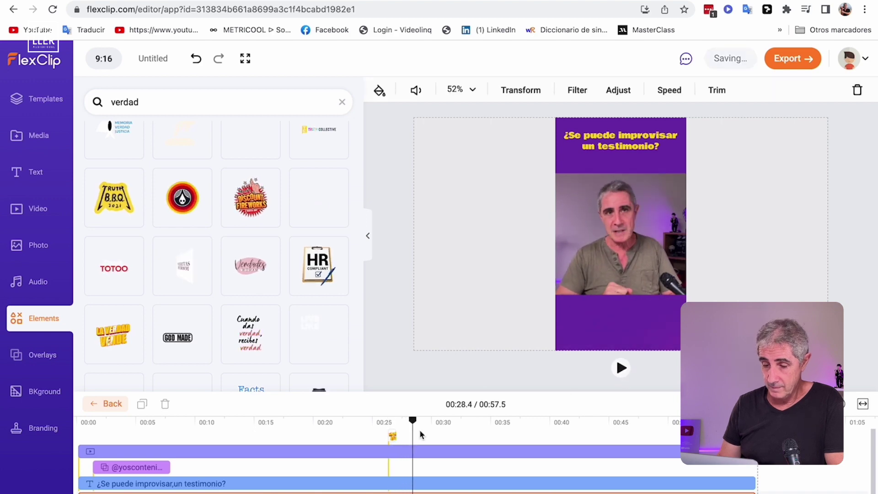
Lengthen the sticker clip's duration on the timeline in two drags, previewing around 00:24–00:28.
click(393, 435)
drag(394, 439, 413, 437)
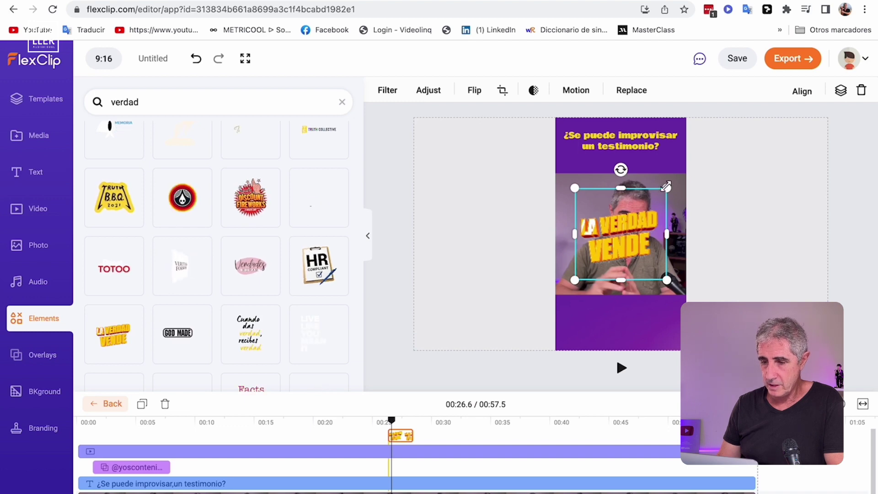
click(615, 366)
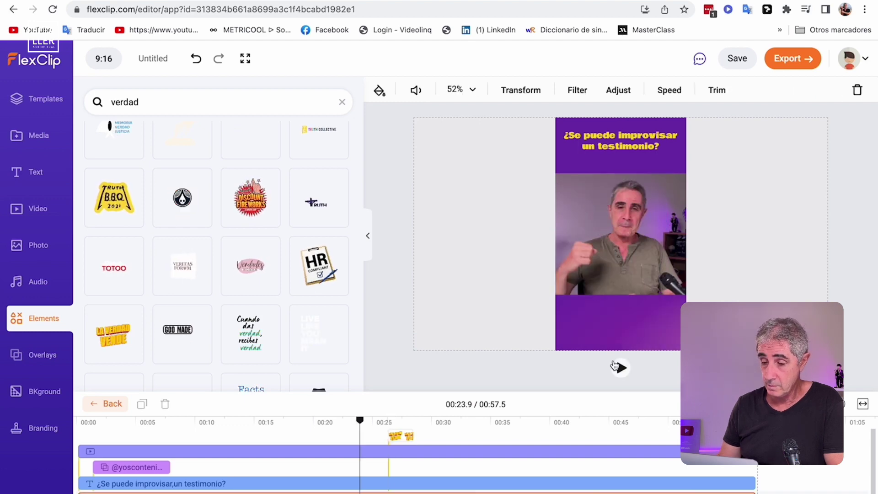
click(620, 368)
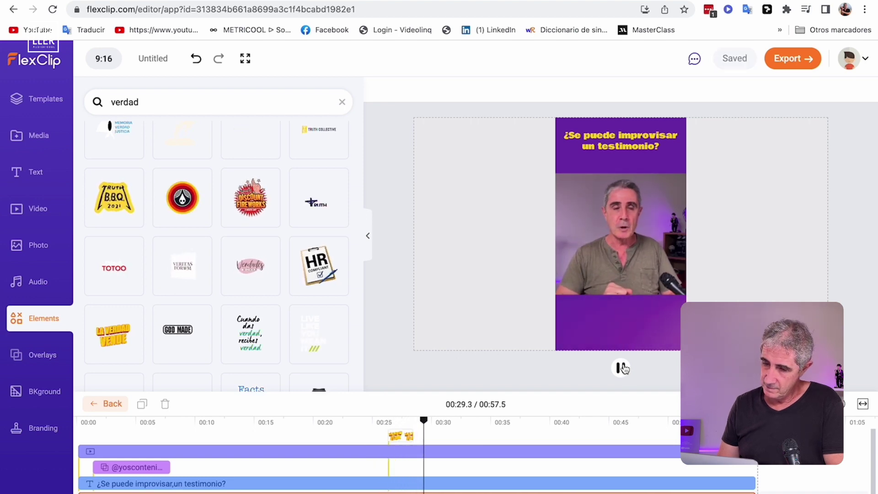
click(622, 368)
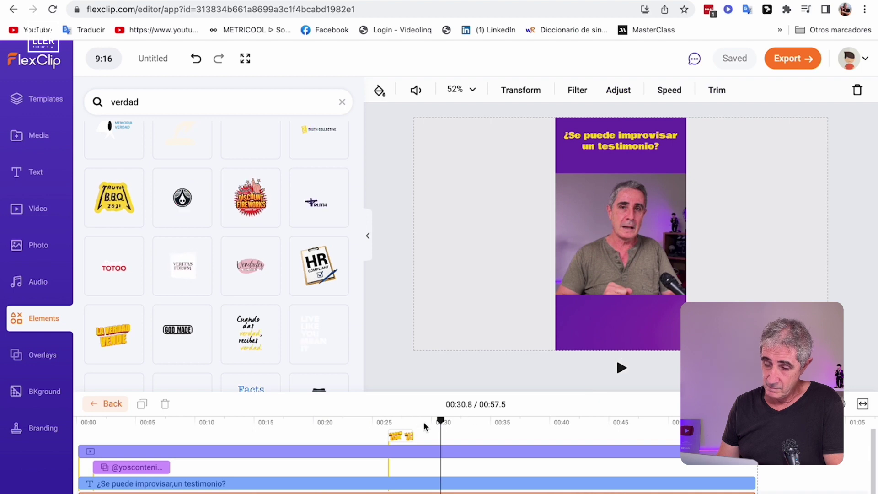
drag(414, 435, 439, 435)
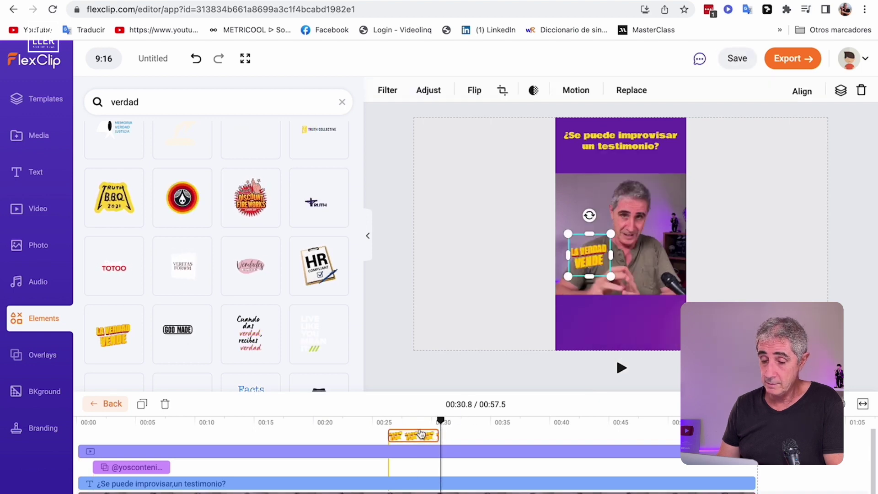
click(418, 418)
click(590, 281)
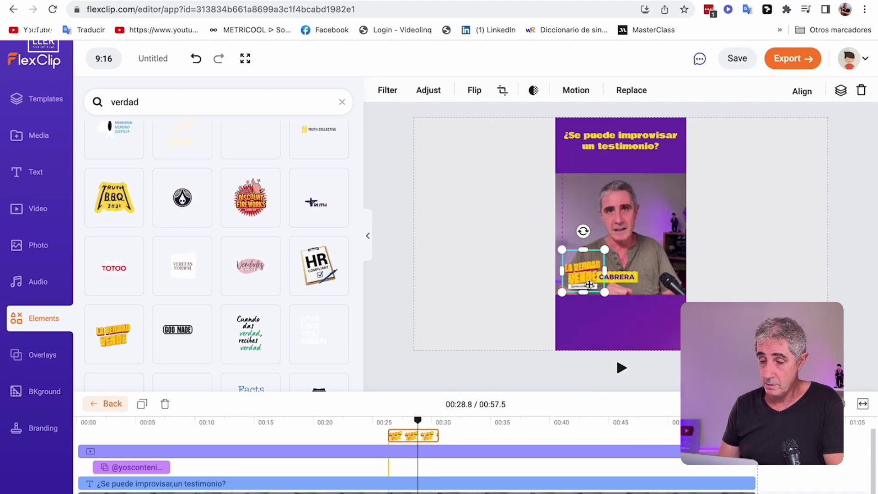
click(500, 356)
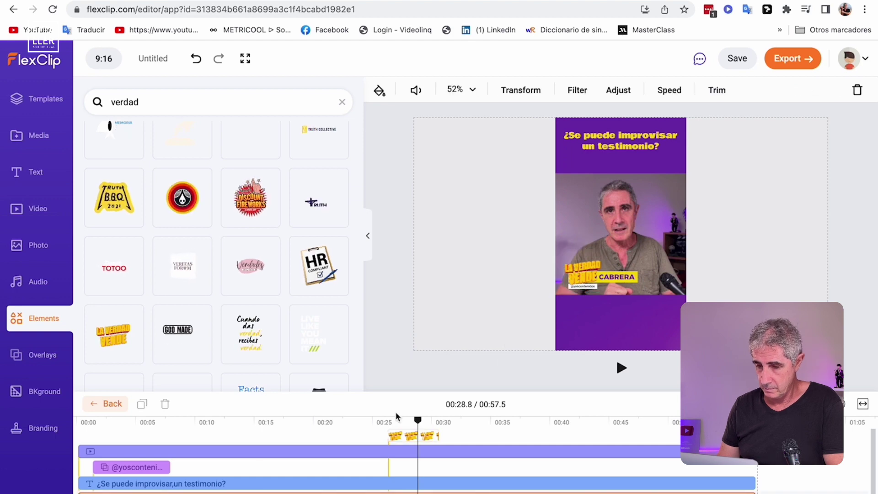
click(397, 420)
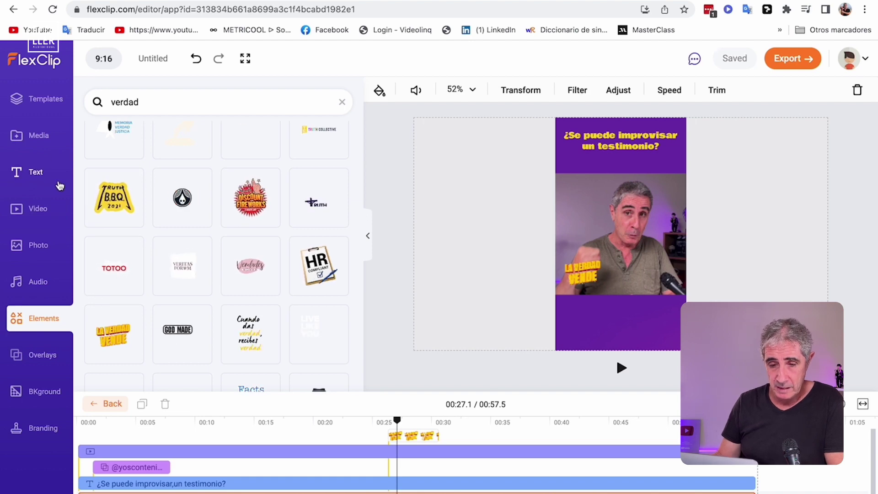
Add an Instagram logo from the Social elements and place it at the lower right.
scroll(165, 240, down, 10)
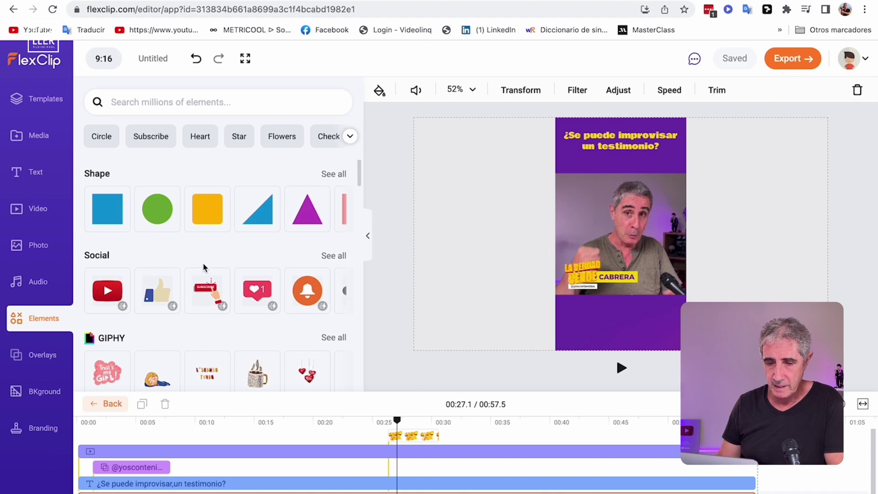
click(334, 257)
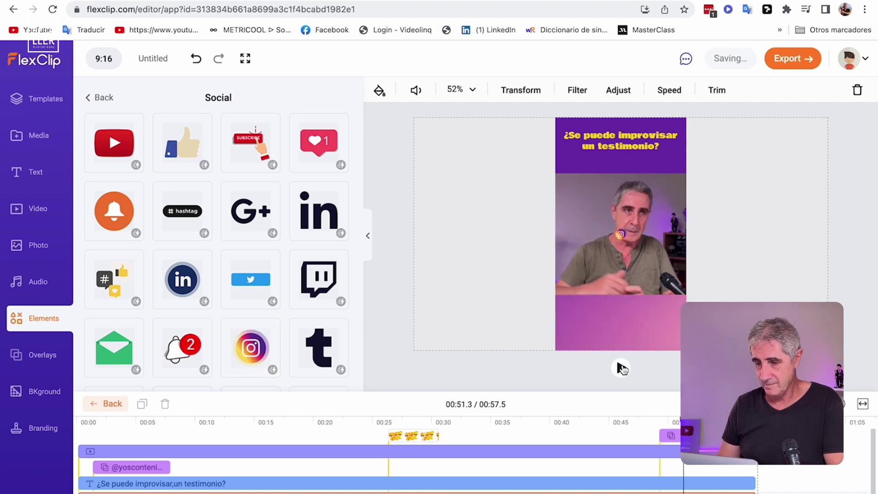
mouse_move(622, 245)
mouse_down()
mouse_move(657, 278)
mouse_move(623, 240)
mouse_up()
mouse_move(655, 278)
mouse_down()
mouse_move(672, 292)
mouse_move(668, 285)
mouse_up()
Preview the ending from about 00:46.8 to check the Instagram logo.
click(658, 420)
click(621, 368)
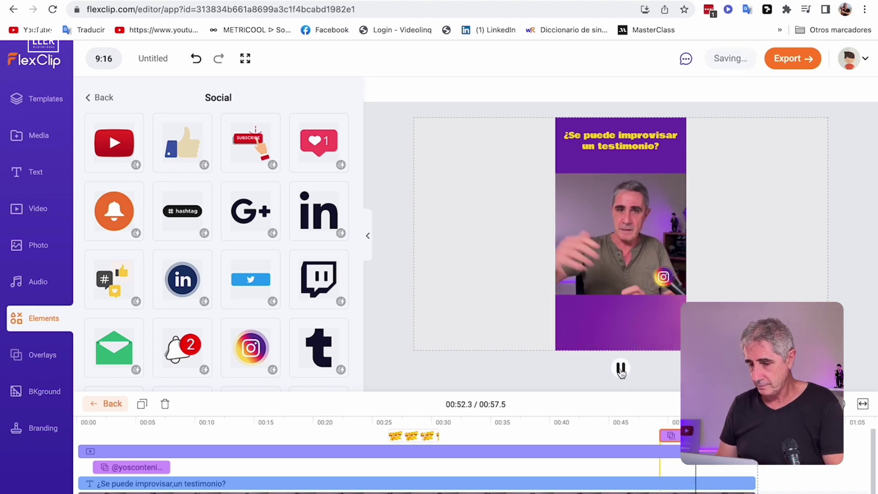
click(621, 369)
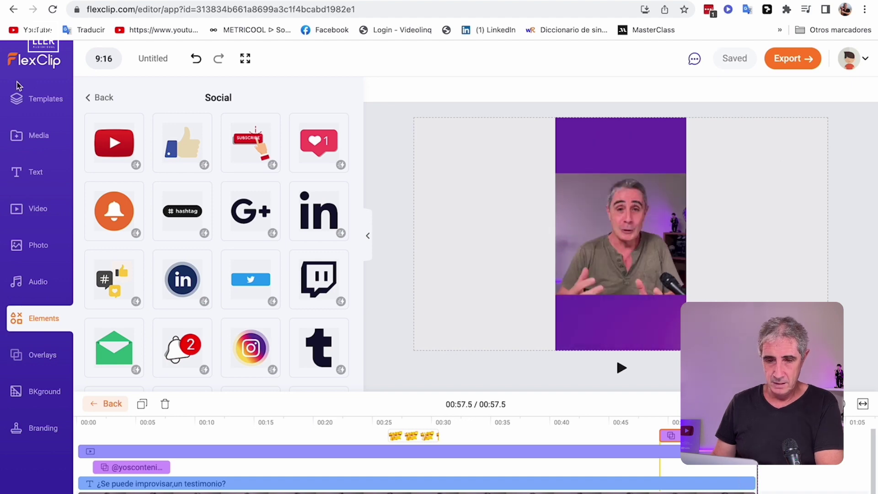
click(38, 103)
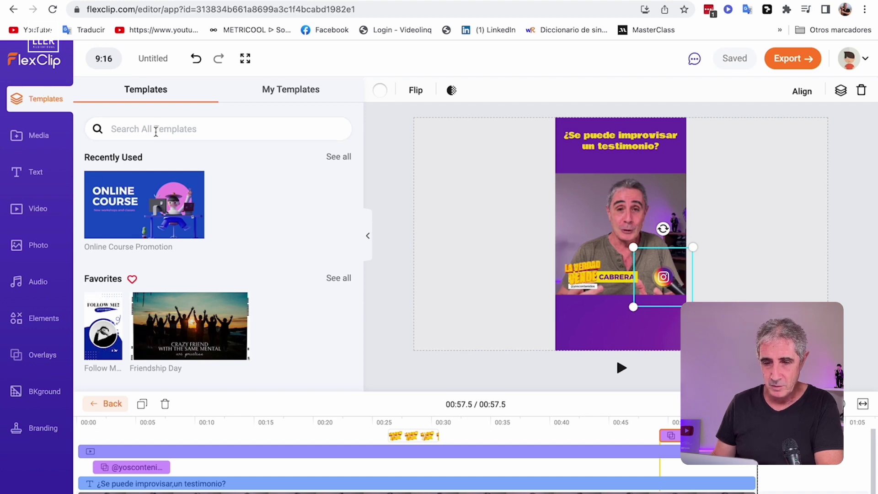
Expand the full Social Media template collection and scroll to the Follow Me template.
scroll(255, 236, down, 3)
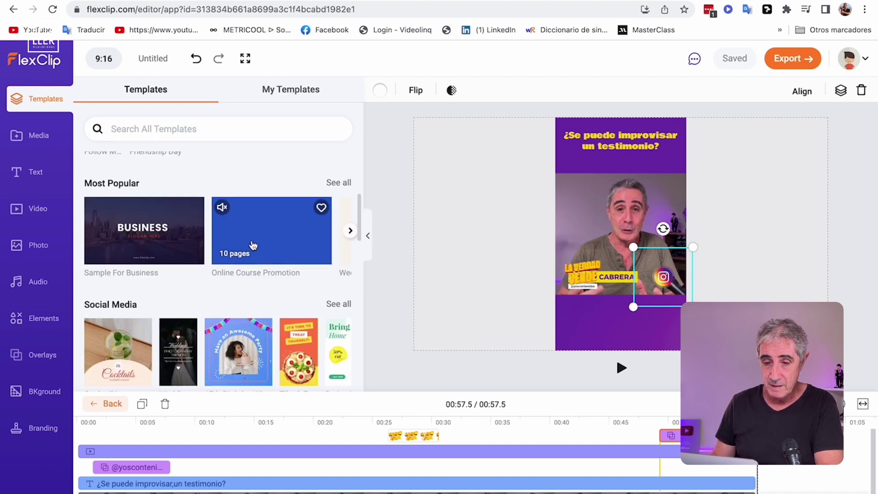
scroll(173, 237, down, 2)
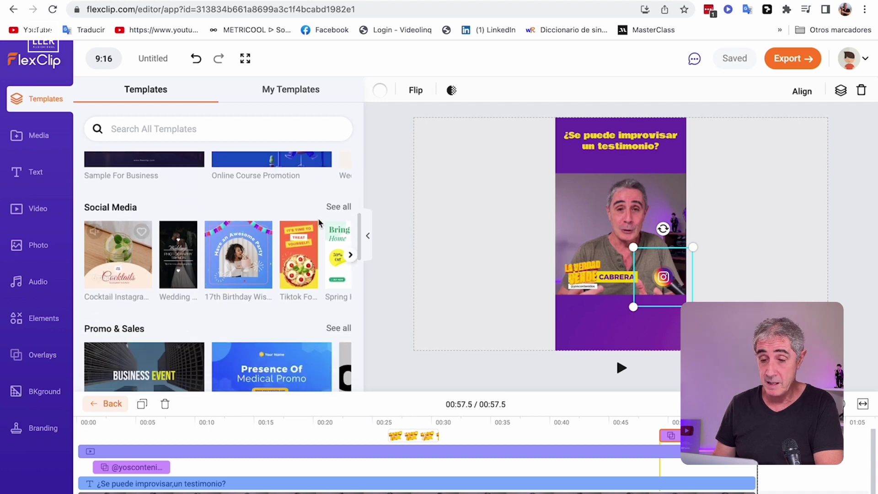
click(341, 207)
scroll(269, 273, down, 10)
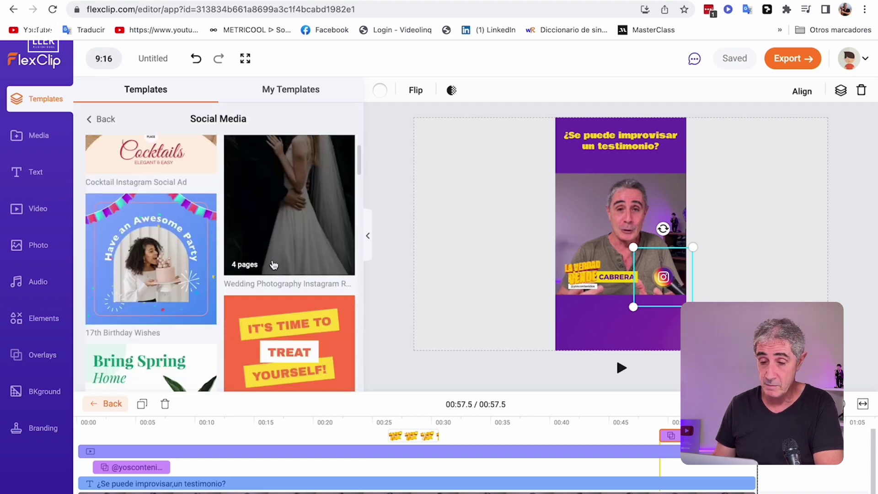
scroll(273, 264, down, 8)
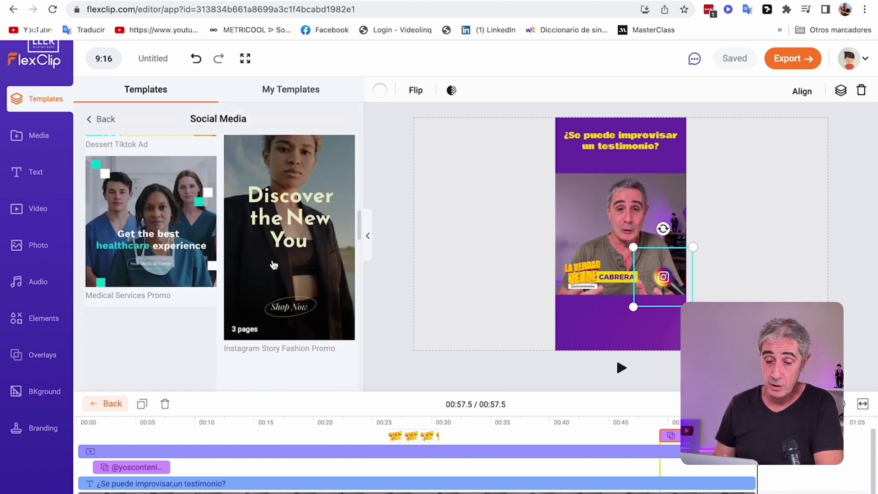
scroll(265, 233, down, 3)
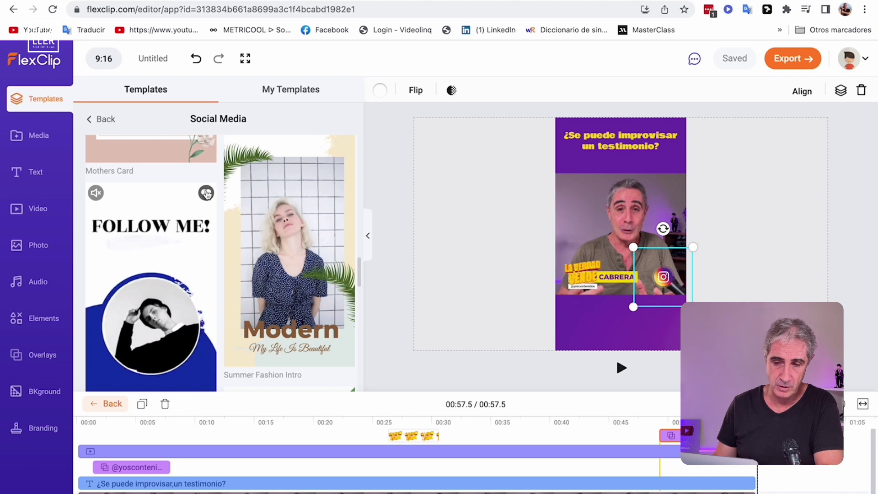
Add the Follow Me template page as Scene 02 after the testimonial.
click(144, 263)
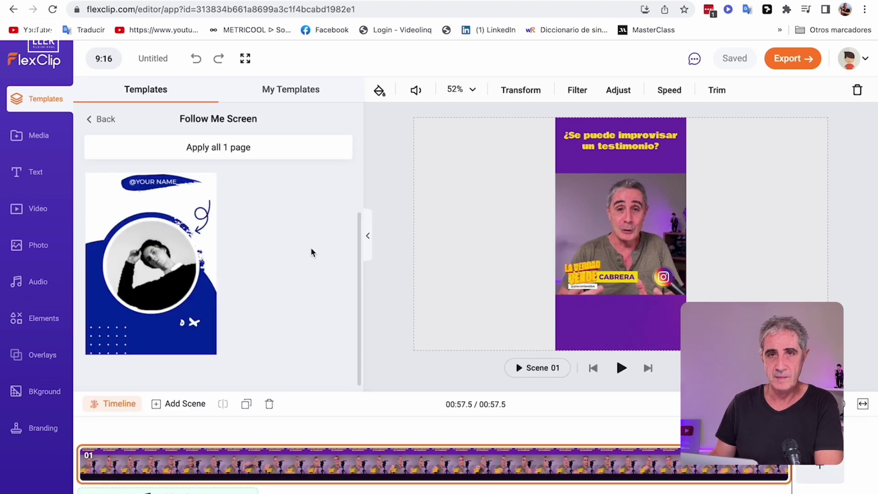
mouse_move(131, 306)
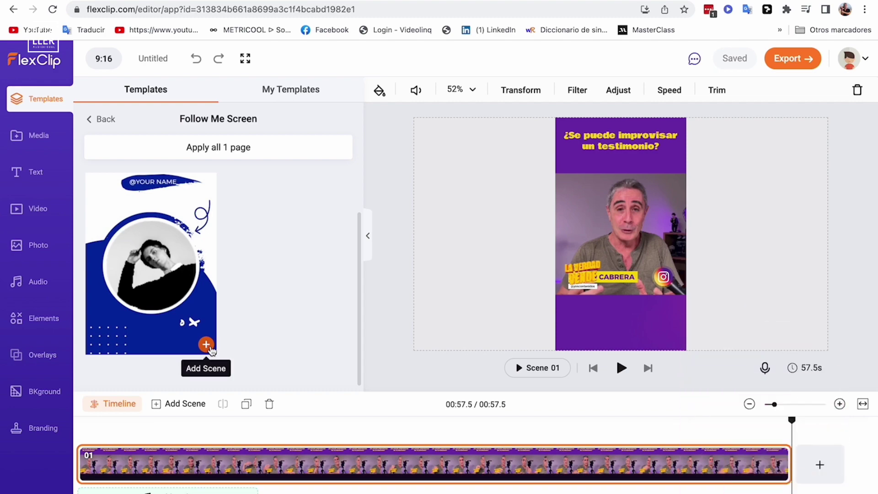
click(206, 345)
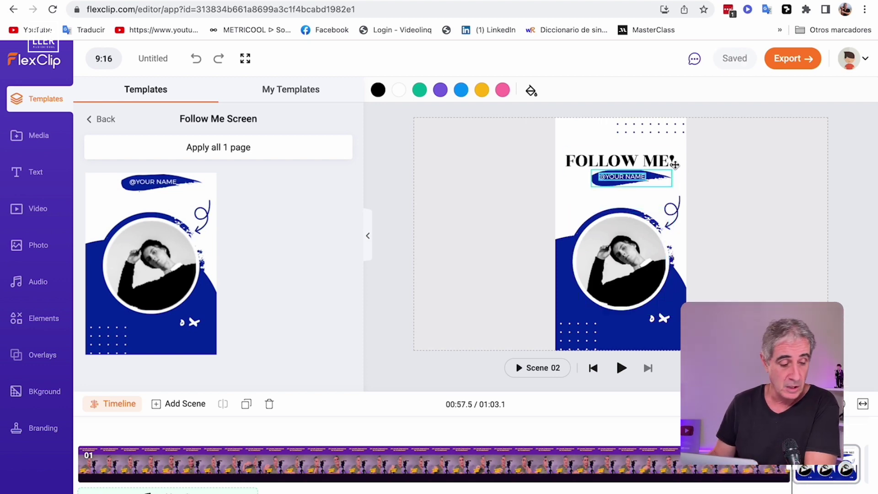
Recolor the end scene's blue background shape and the name label's brush shape purple.
click(575, 263)
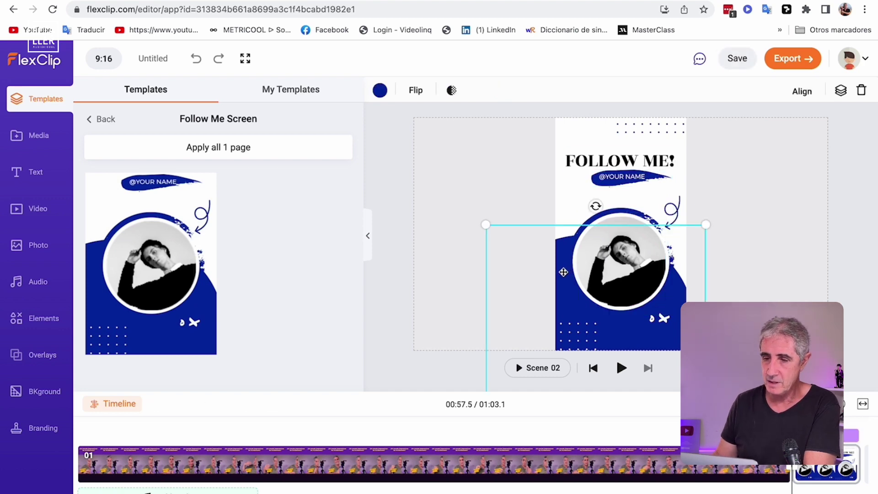
click(379, 90)
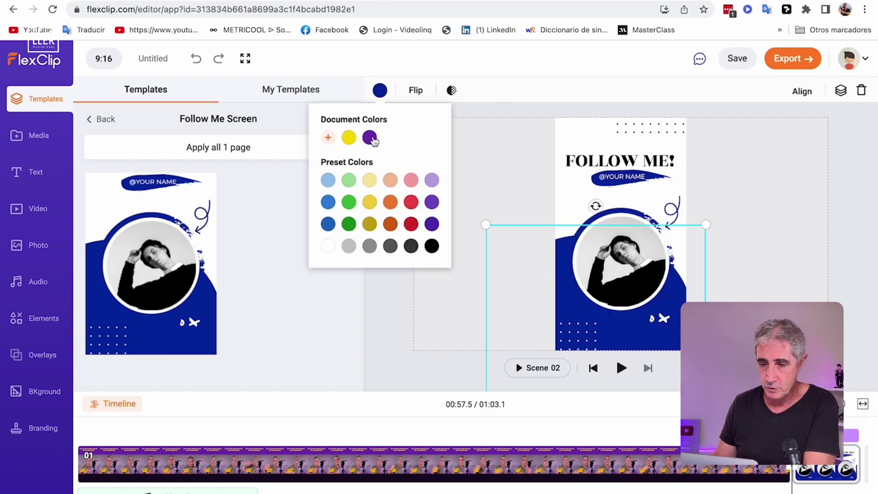
click(371, 139)
click(691, 110)
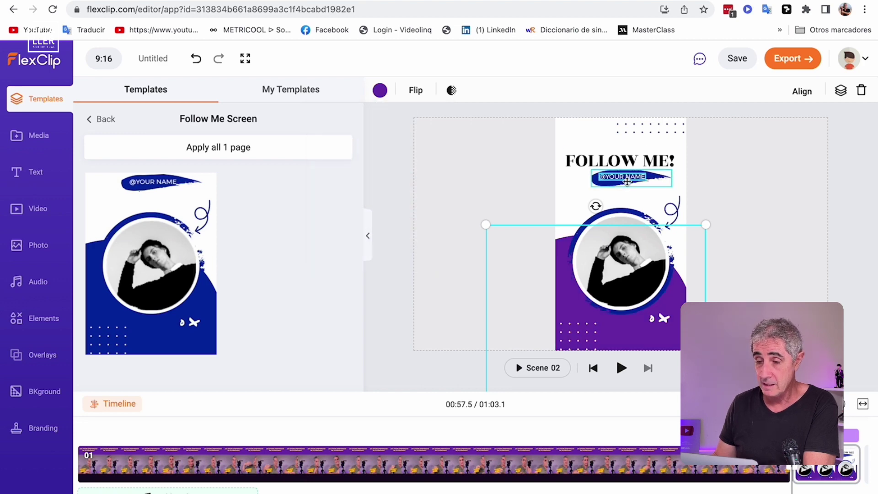
click(623, 184)
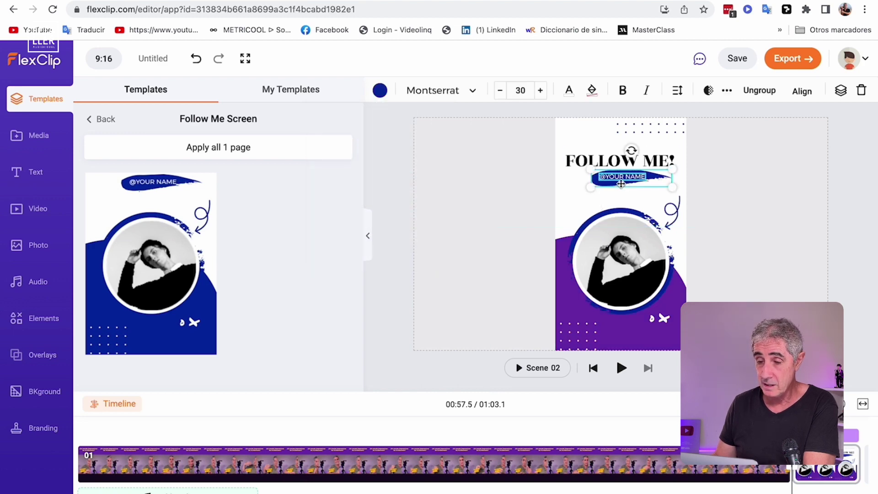
click(380, 90)
click(370, 138)
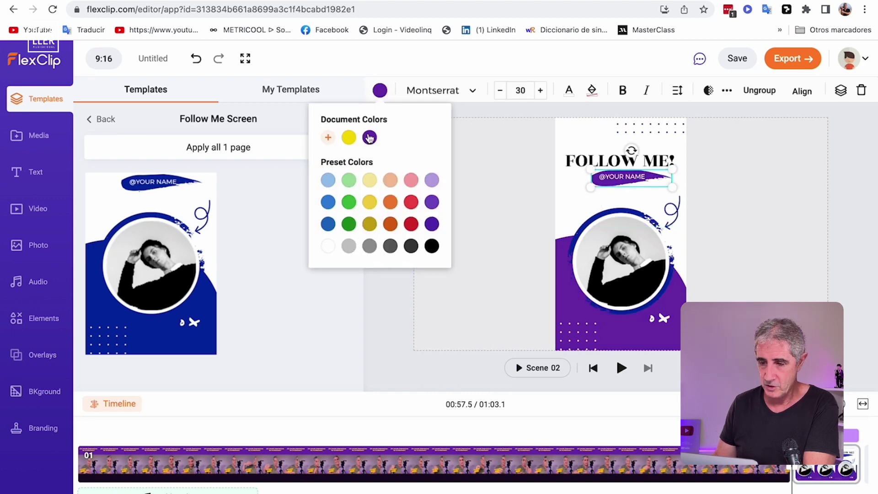
click(804, 238)
Make the circle shape around the end scene photo purple.
click(618, 211)
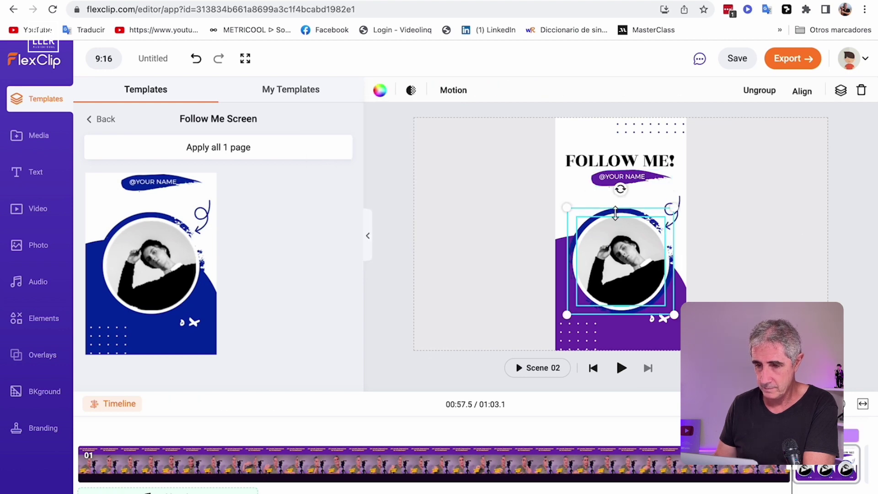
click(609, 209)
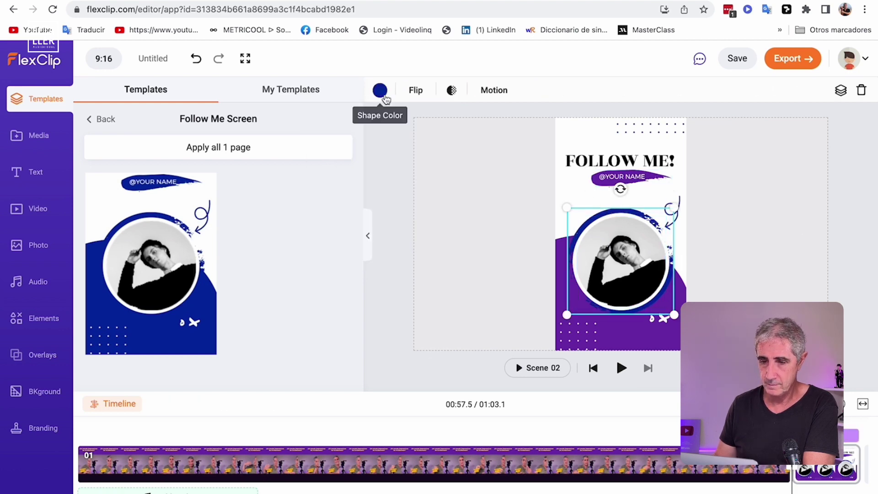
click(379, 90)
click(370, 138)
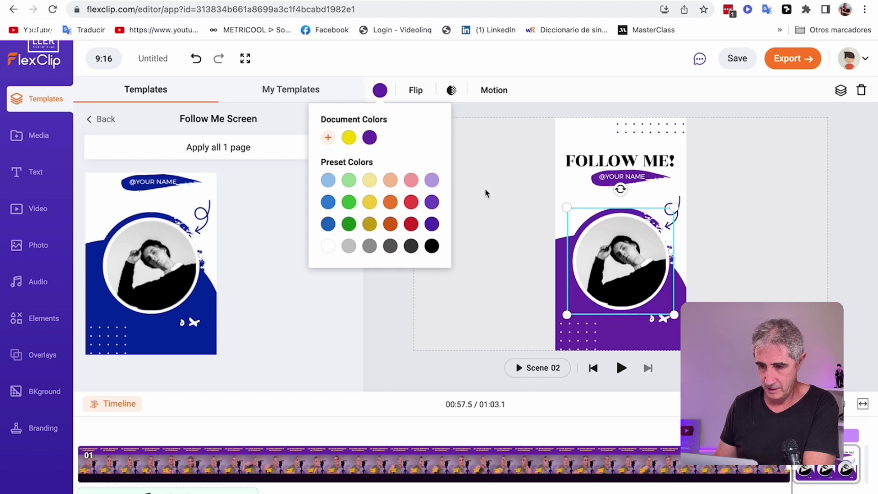
click(620, 161)
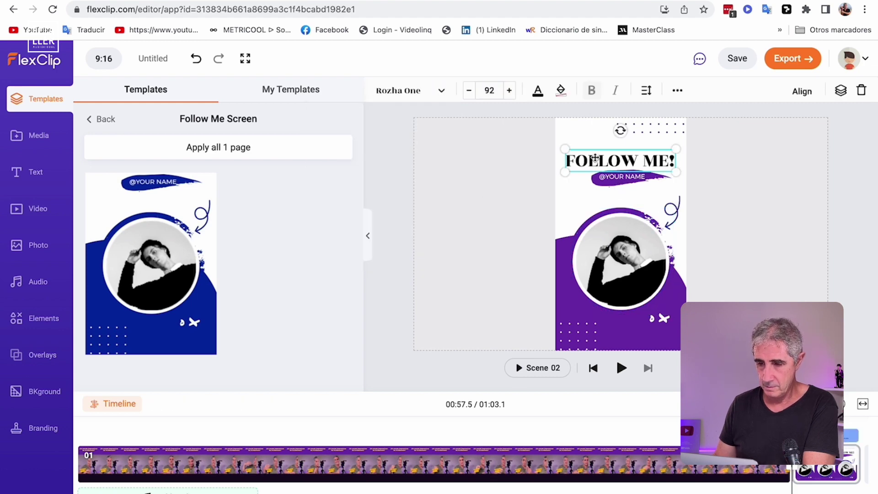
text(SÍGUEME)
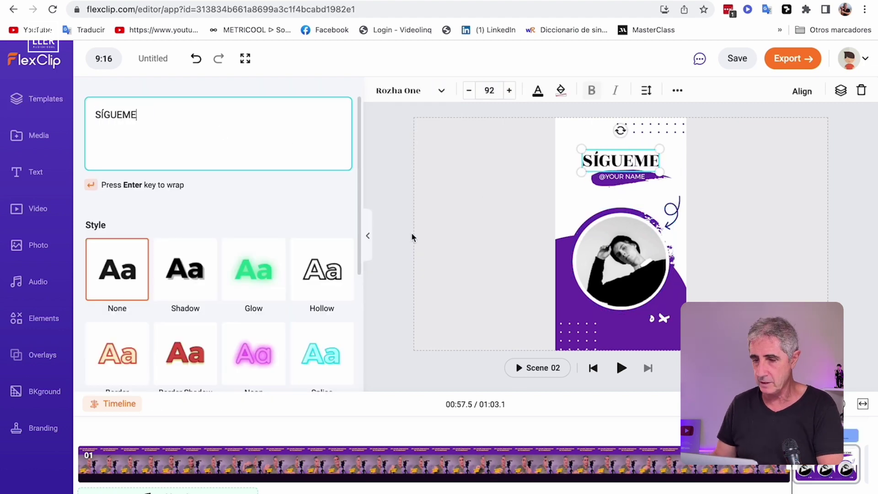
click(623, 179)
text(@yoscontenidos)
click(450, 198)
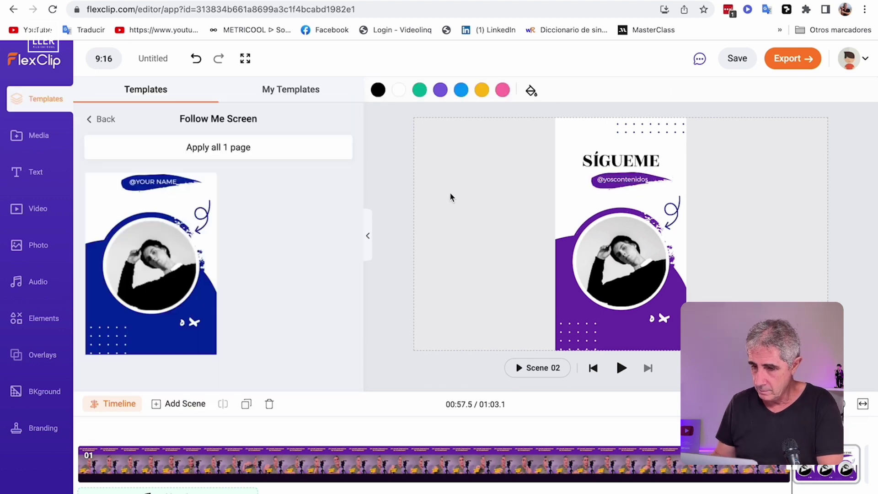
Preview the move from late Scene 01 into the updated end card.
click(765, 473)
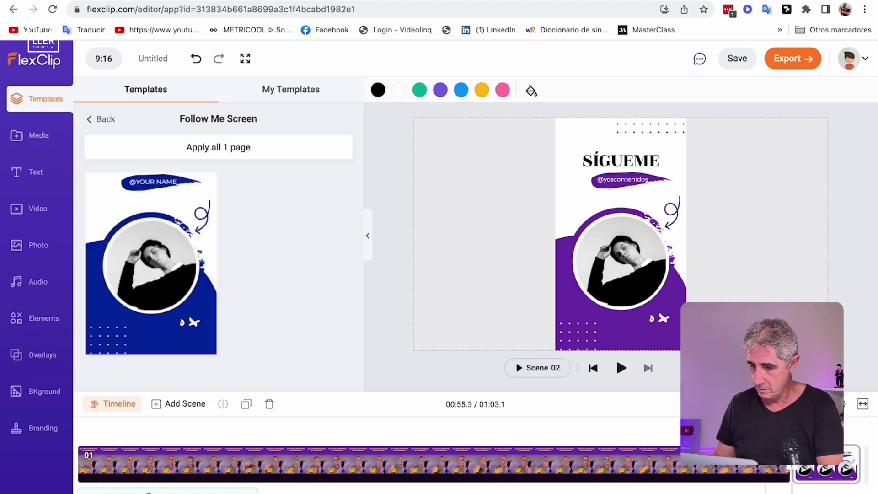
click(621, 368)
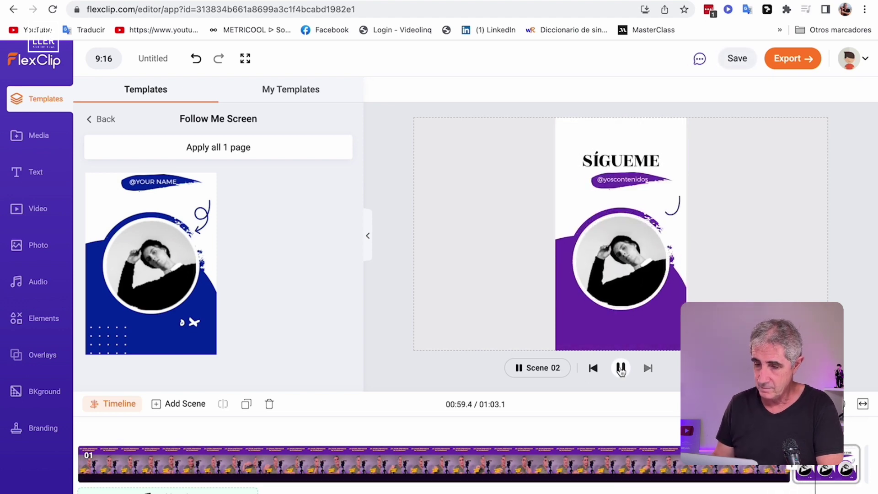
click(623, 266)
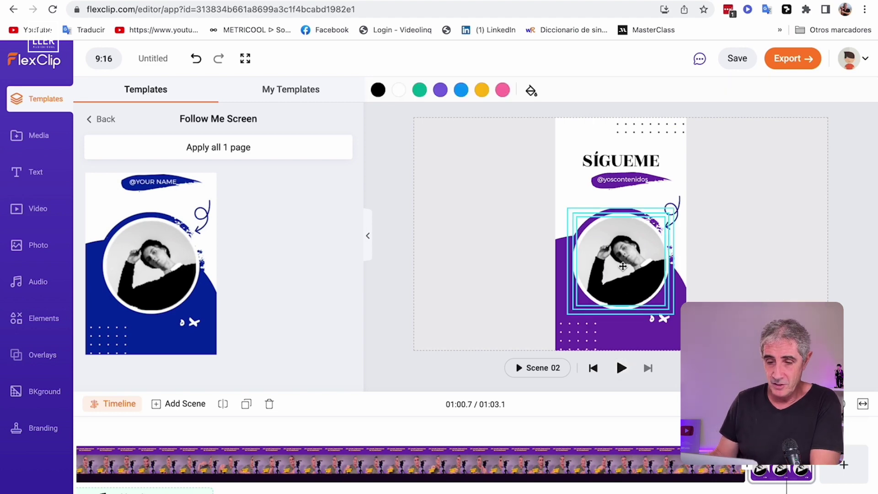
click(154, 100)
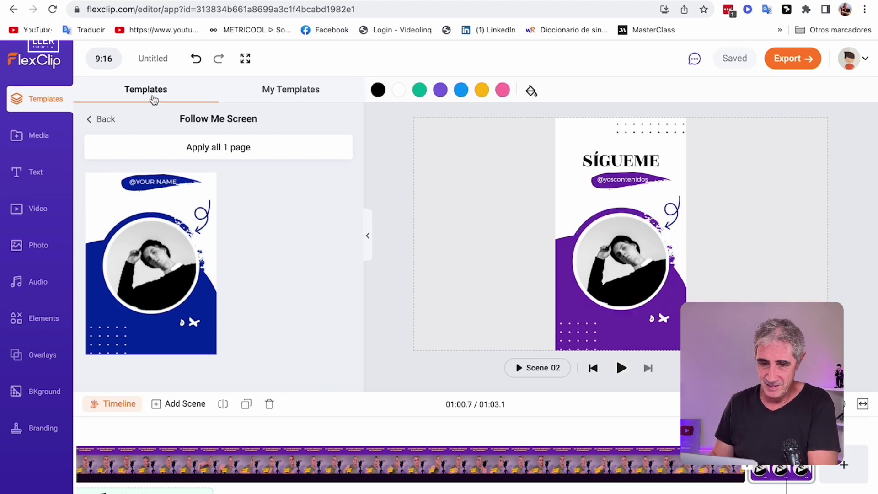
click(32, 135)
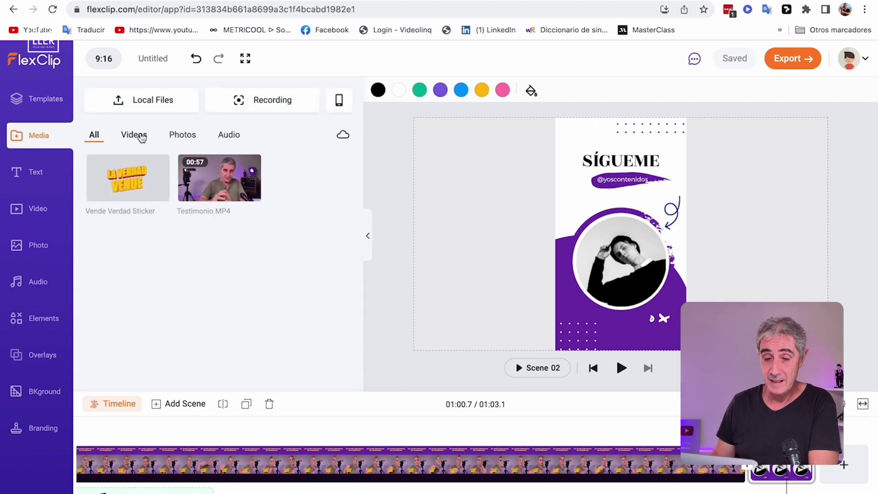
Upload the presenter's JPG phone photo and drop it into the end scene's circular frame.
click(153, 102)
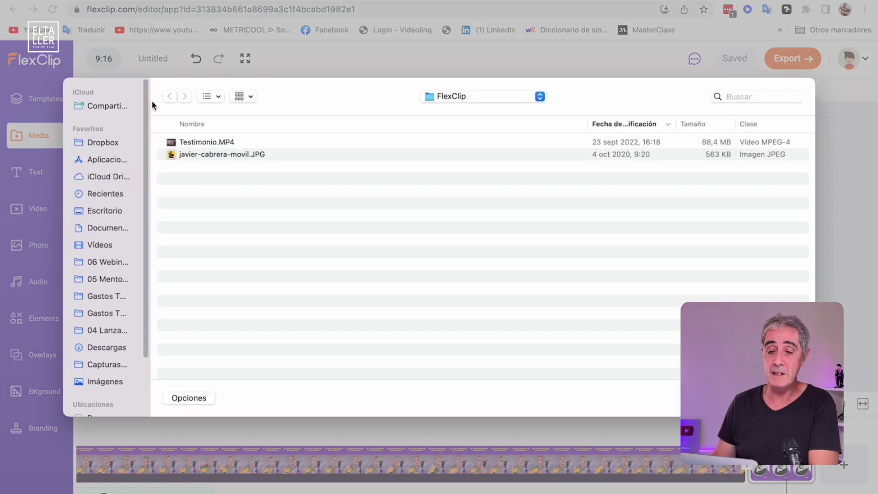
click(191, 155)
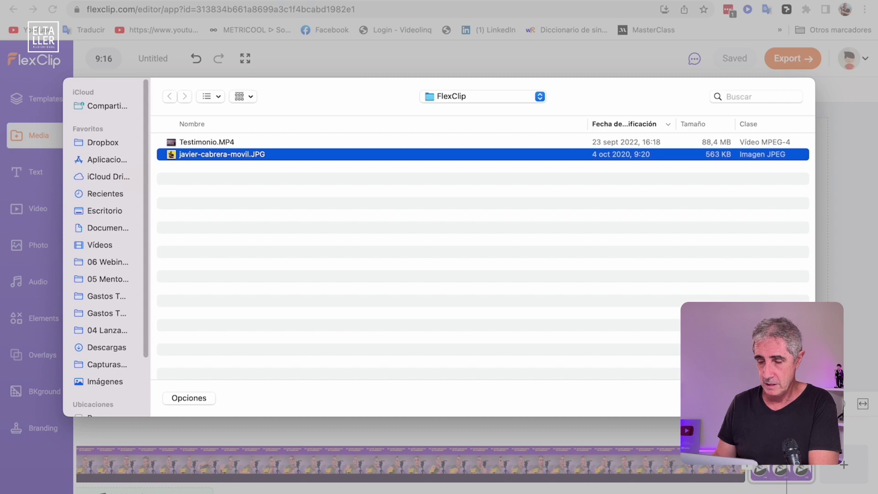
key(Return)
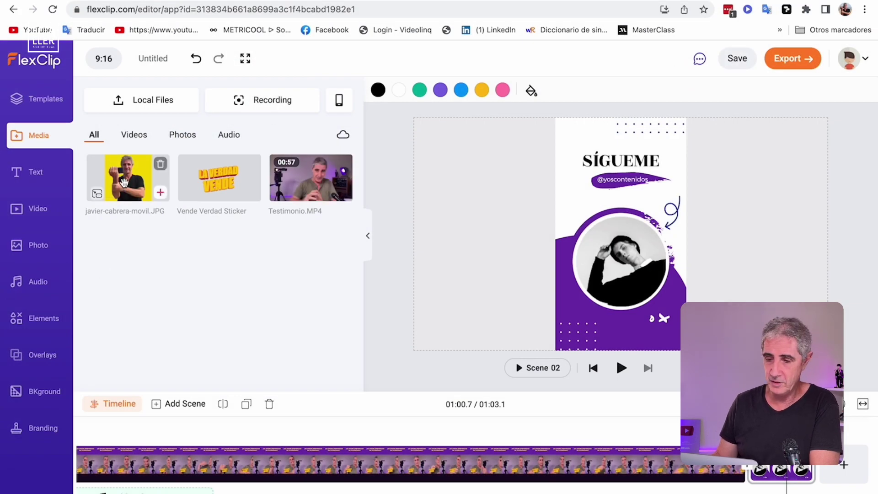
drag(123, 183, 618, 248)
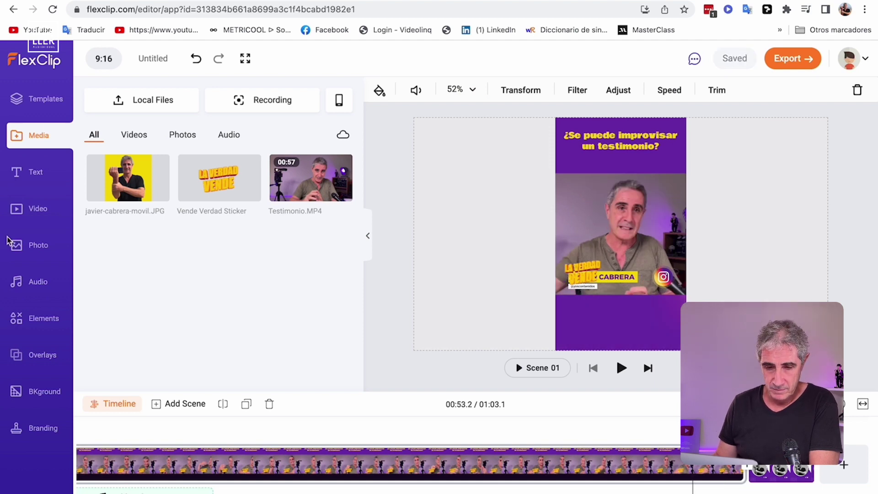
Add the Resolution - Light Mix track from the audio library to the video.
click(32, 288)
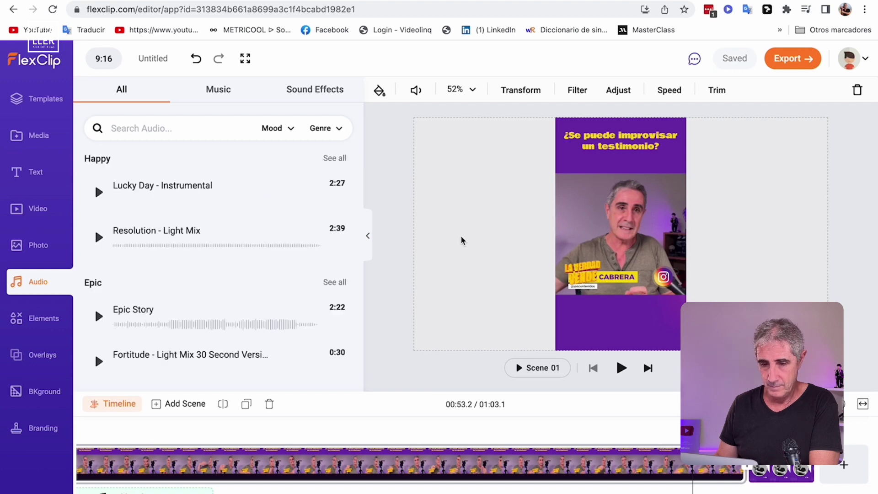
click(99, 238)
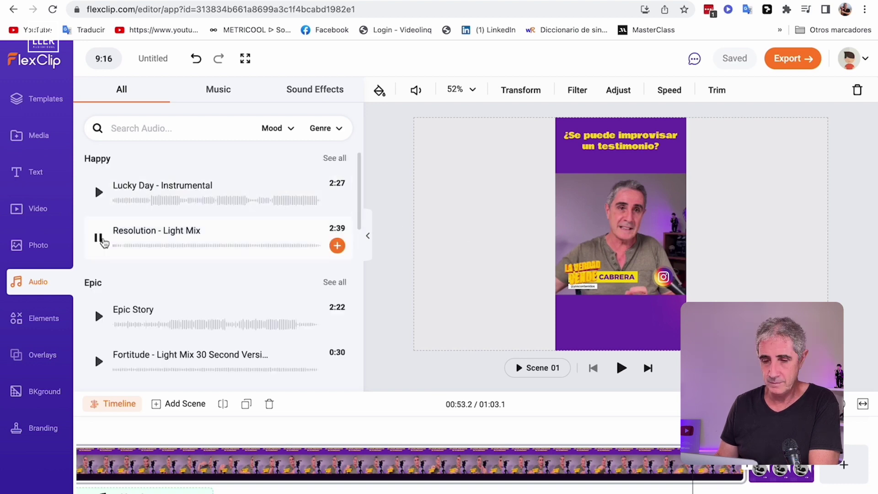
click(337, 245)
scroll(291, 361, down, 2)
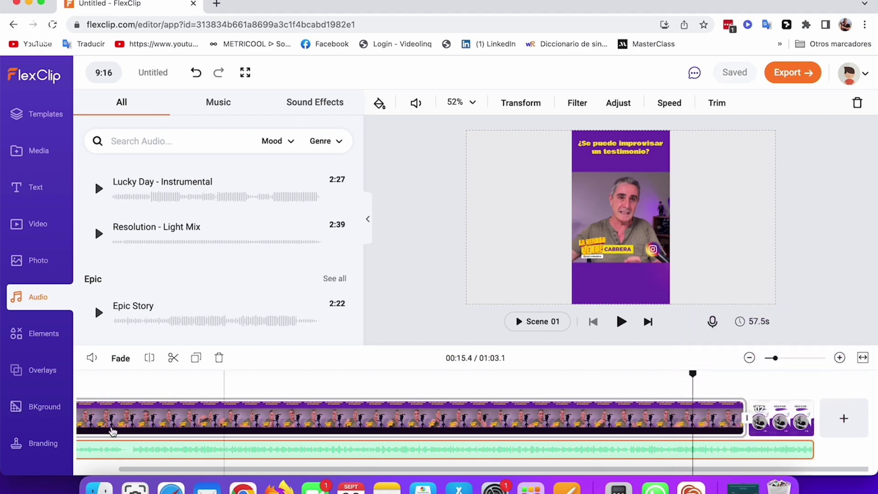
Split the music at the Scene 01/Scene 02 boundary and delete the part under Scene 01.
drag(754, 449, 745, 452)
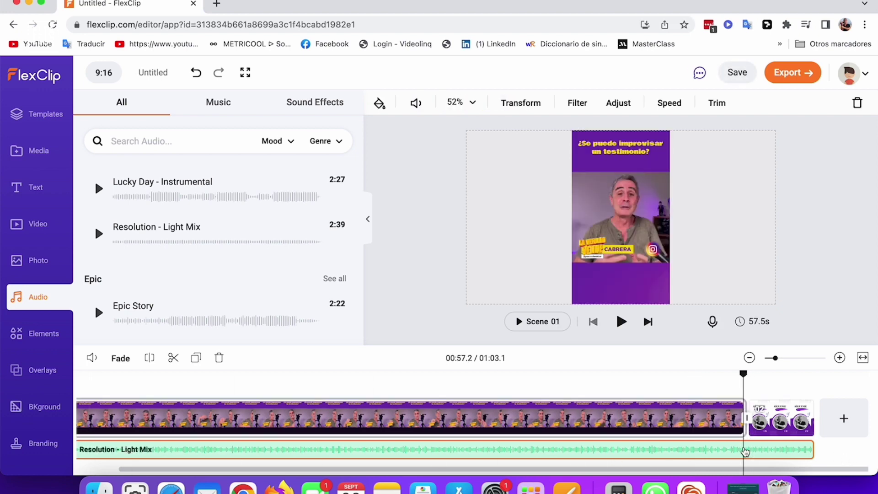
drag(747, 456, 746, 453)
click(150, 360)
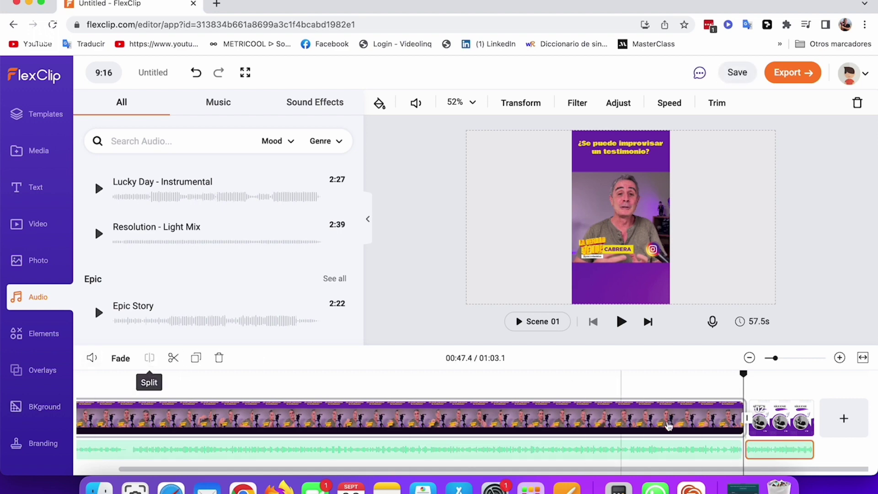
click(651, 448)
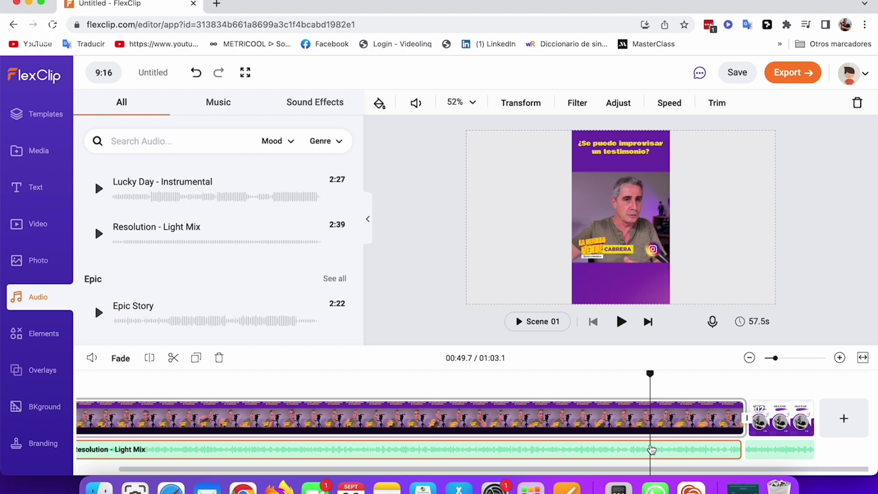
click(220, 359)
Give the remaining music a fade-in of about 1.4 s and play the ending to check it.
click(770, 449)
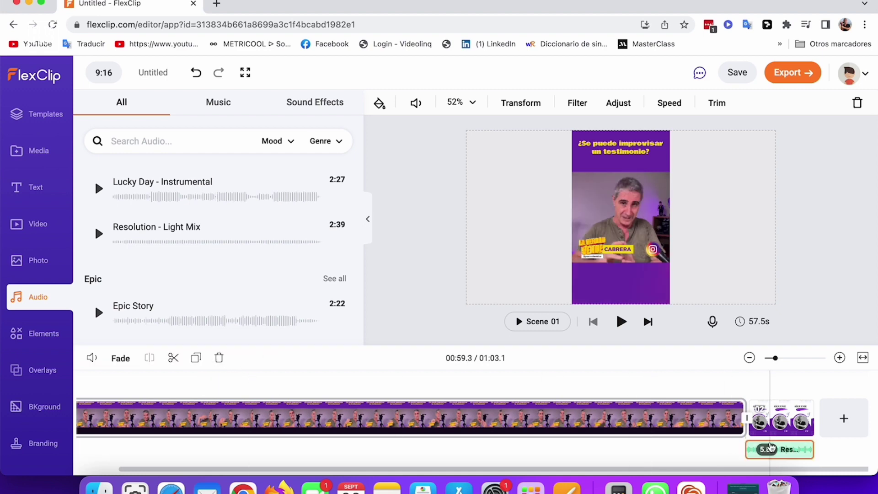
click(119, 358)
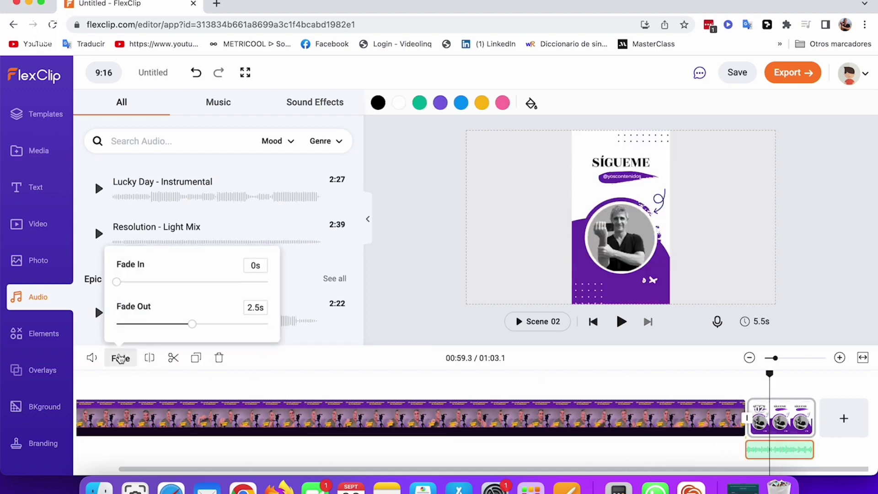
drag(118, 289, 153, 285)
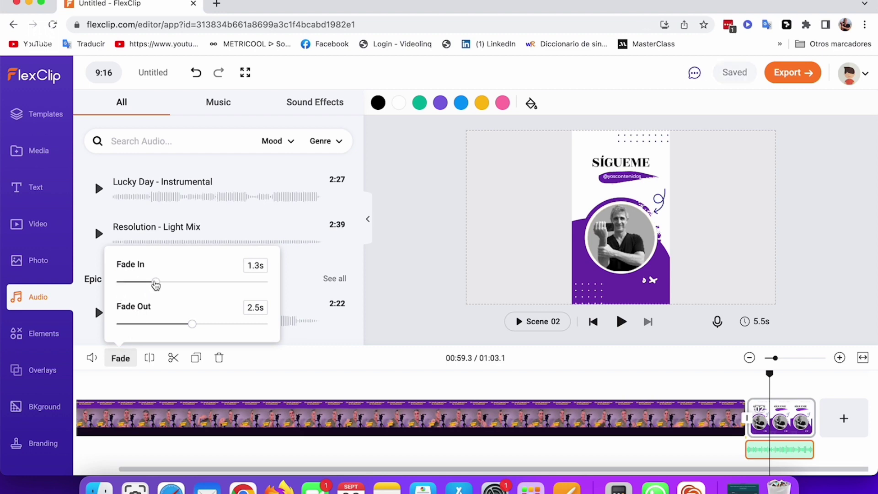
click(402, 363)
click(704, 391)
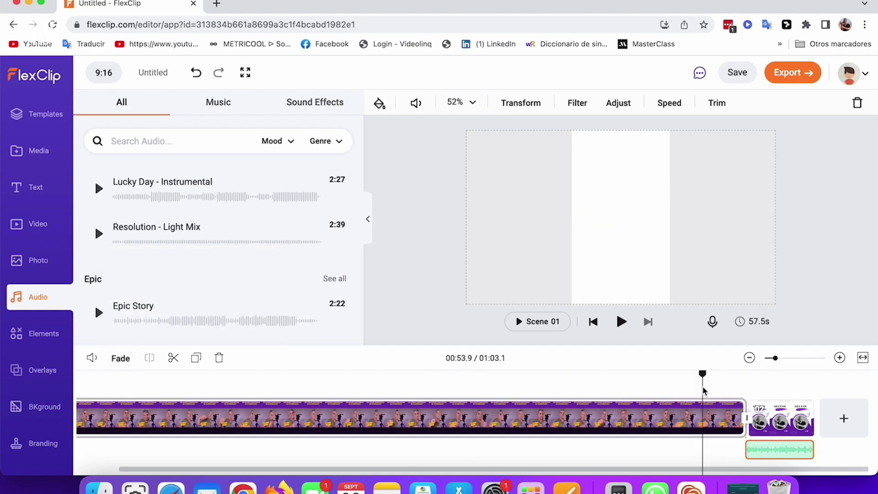
click(621, 322)
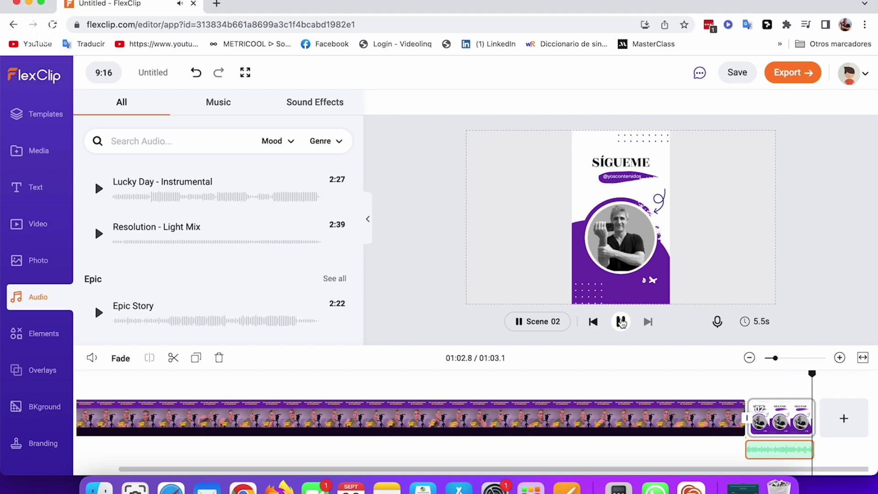
click(794, 451)
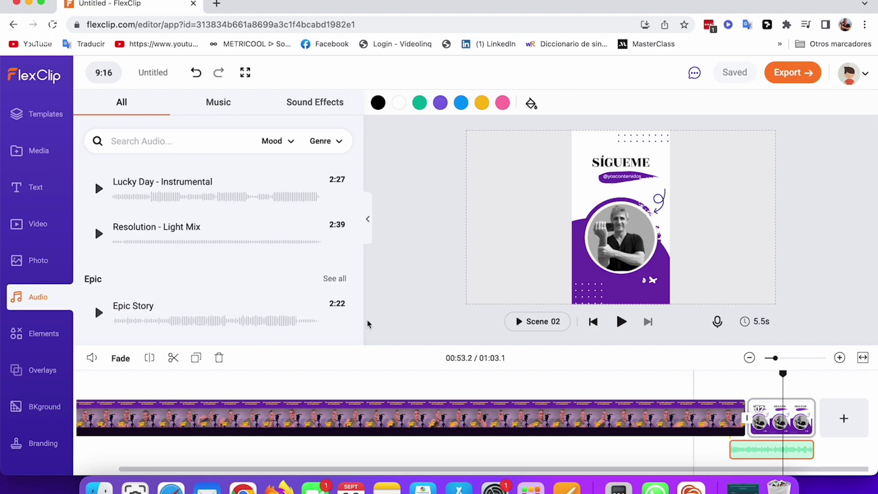
Lower the closing music's volume to 60.
click(91, 358)
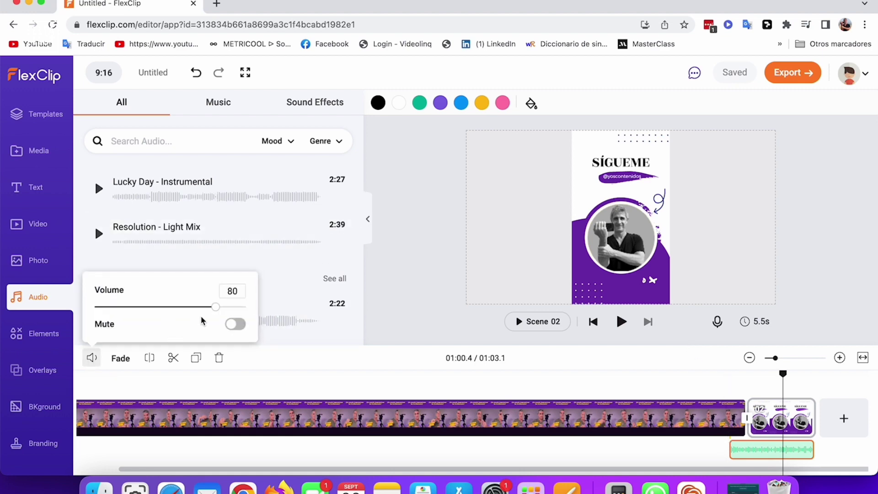
drag(215, 307, 187, 315)
click(272, 378)
Raise the Scene 01 testimonial video's volume to 95 and preview the transition into the end scene.
click(398, 436)
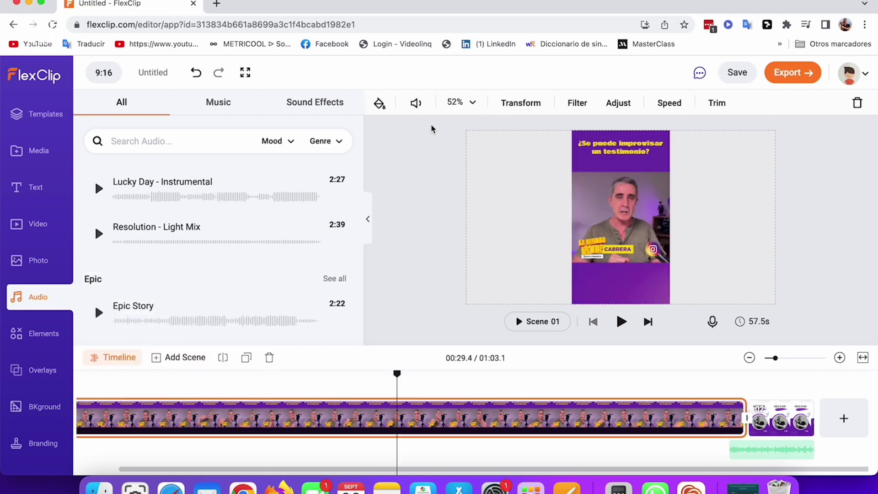
click(416, 104)
drag(466, 153, 480, 153)
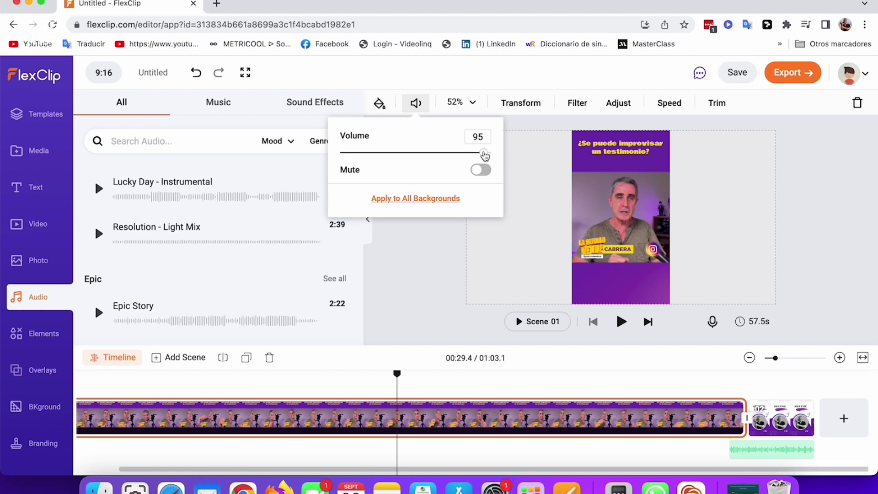
click(443, 267)
click(698, 398)
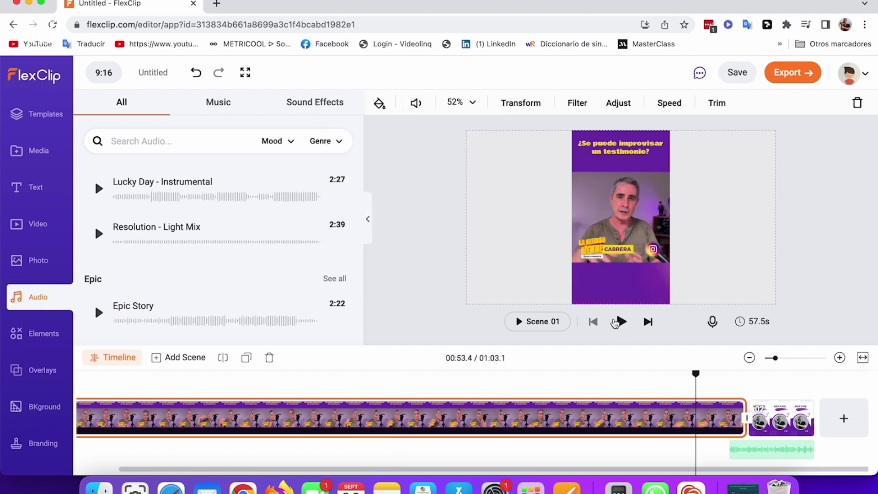
click(621, 322)
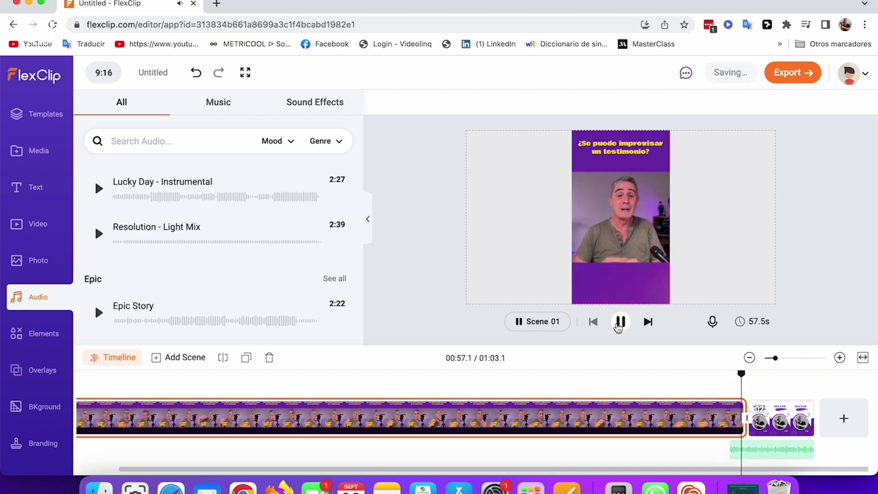
click(620, 323)
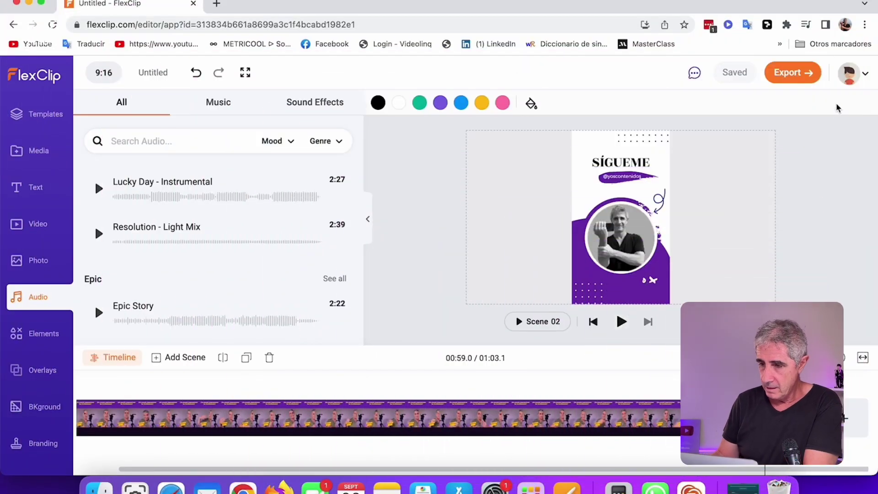
Bring up the Select Export Format options for the vertical video.
click(789, 77)
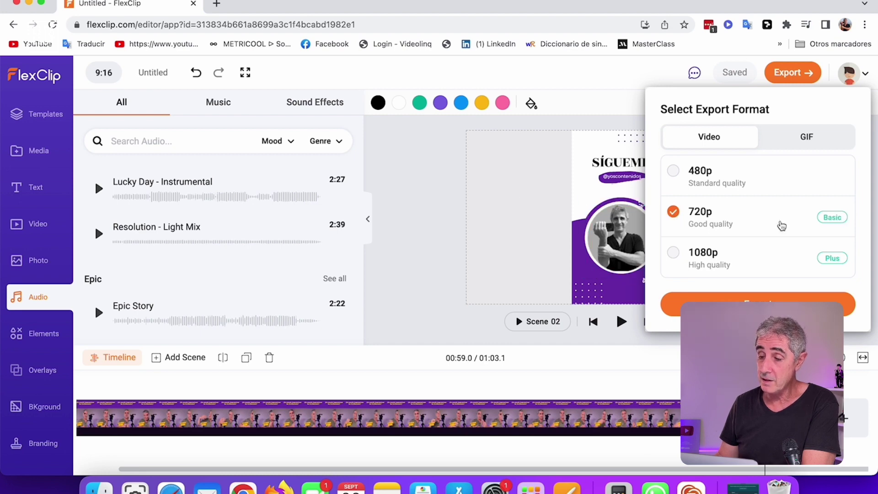
Export the vertical testimonial as an MP4 at 720p quality.
click(742, 298)
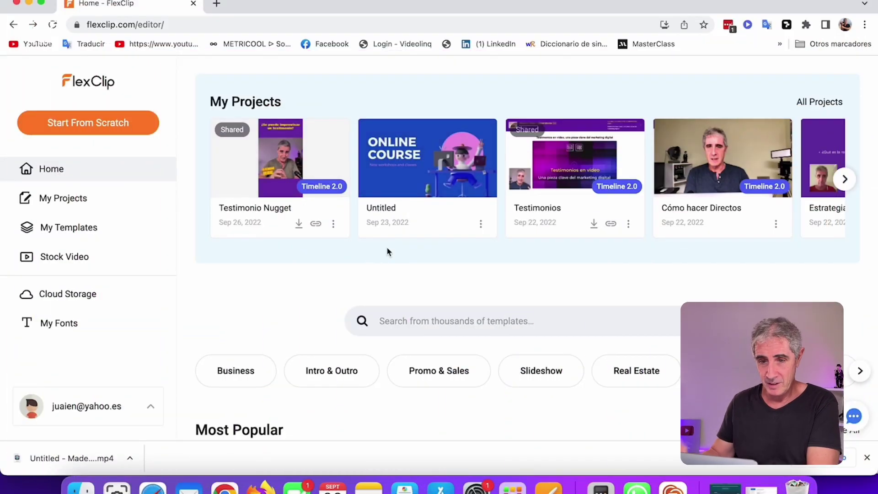
Duplicate Testimonio Nugget from its card menu and open the new copy for editing.
click(335, 224)
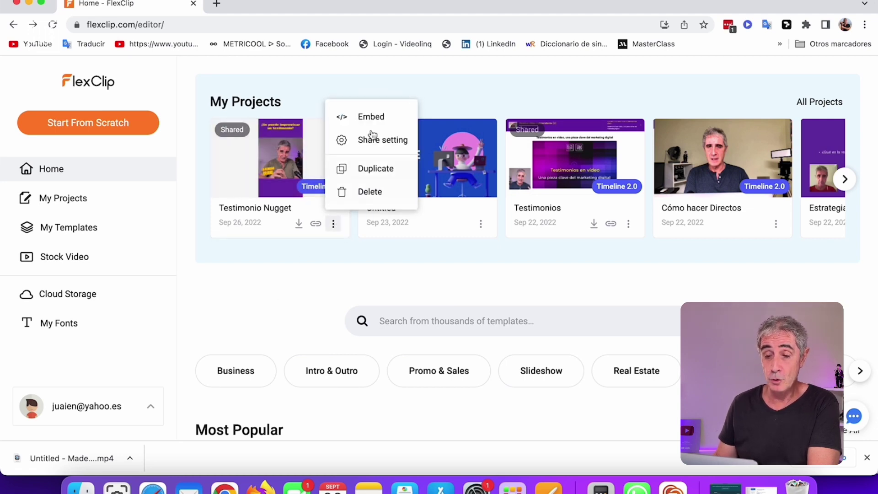
click(364, 173)
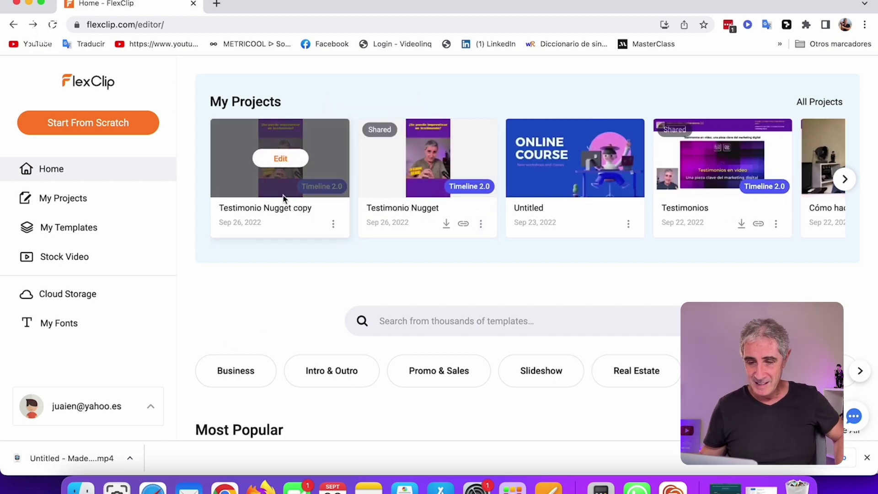
click(297, 211)
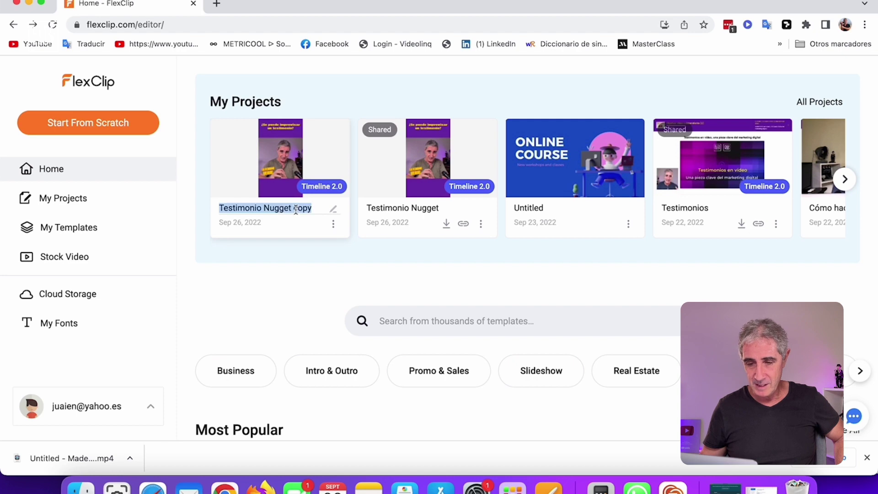
click(295, 160)
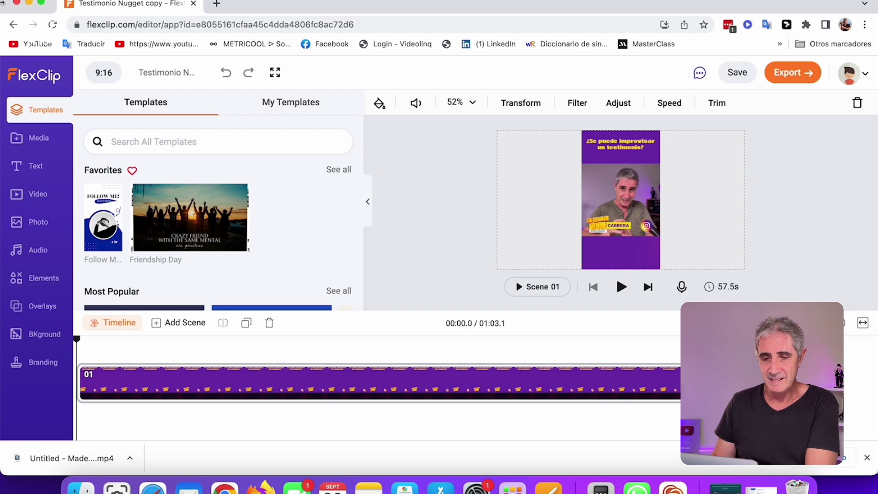
Switch the copy from 9:16 to square 1:1 and expand the multi-track timeline.
click(104, 74)
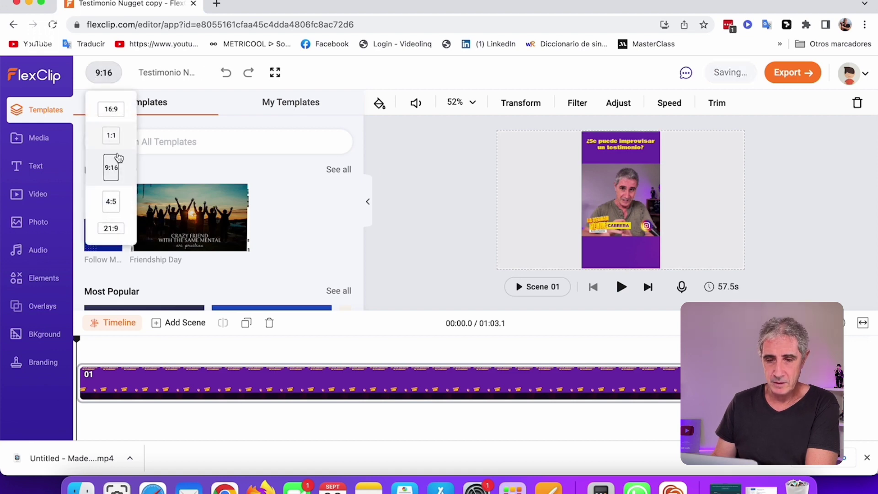
click(117, 134)
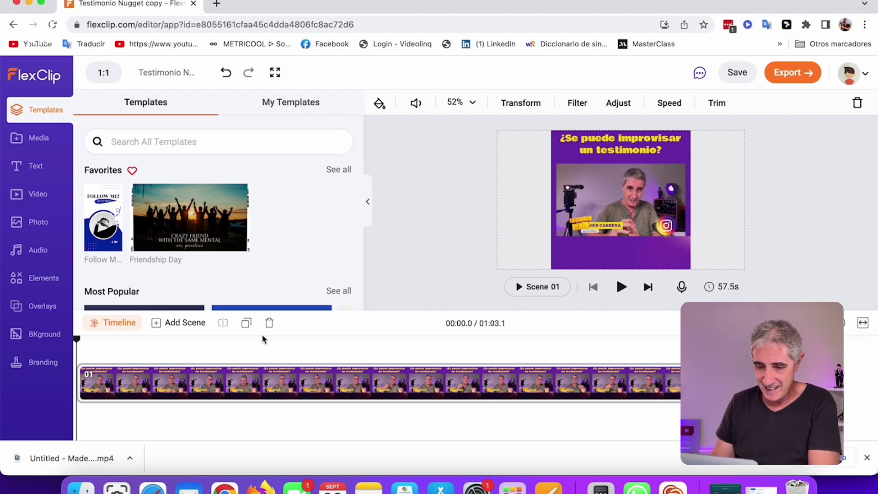
click(186, 353)
click(148, 353)
click(131, 326)
drag(148, 341, 203, 356)
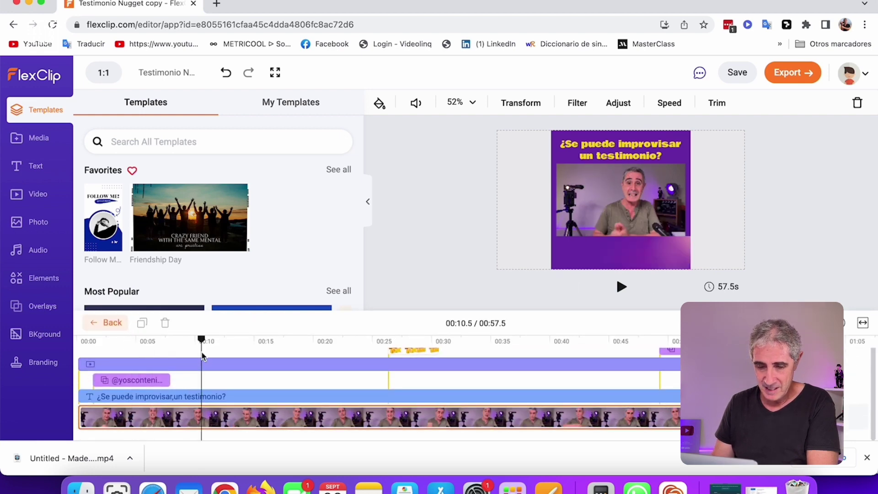
Shift the presenter's name plate group left and slightly enlarge the sticker group at 00:27.8.
click(127, 345)
mouse_move(604, 230)
mouse_down()
mouse_move(585, 225)
mouse_move(611, 218)
mouse_up()
click(217, 381)
drag(217, 339, 407, 342)
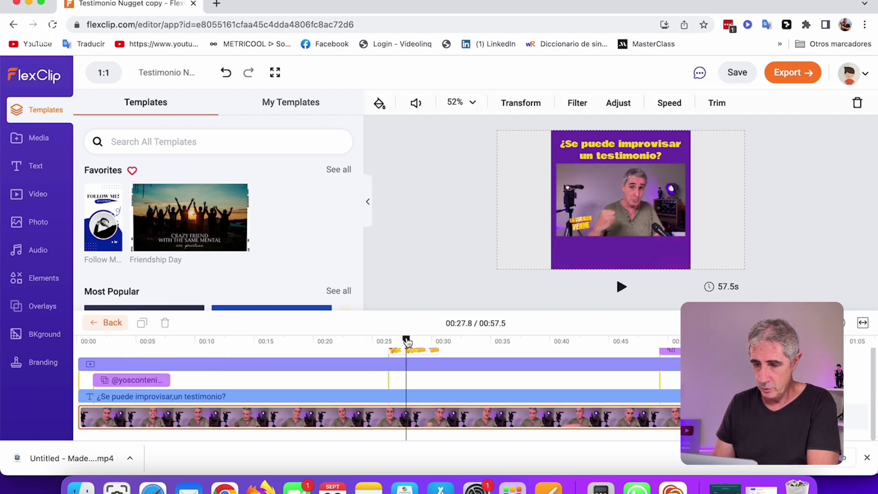
click(582, 224)
drag(600, 206, 604, 201)
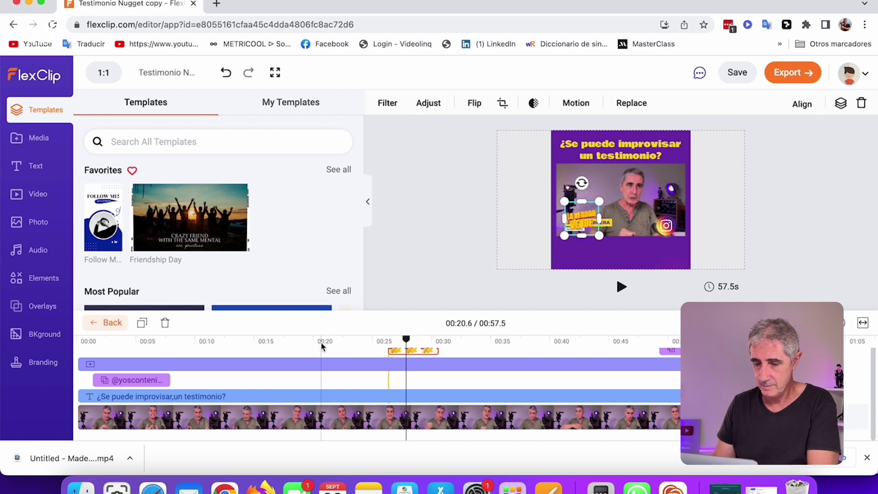
Center the top scene overlay horizontally in the square frame.
click(616, 342)
drag(475, 351, 679, 347)
click(667, 226)
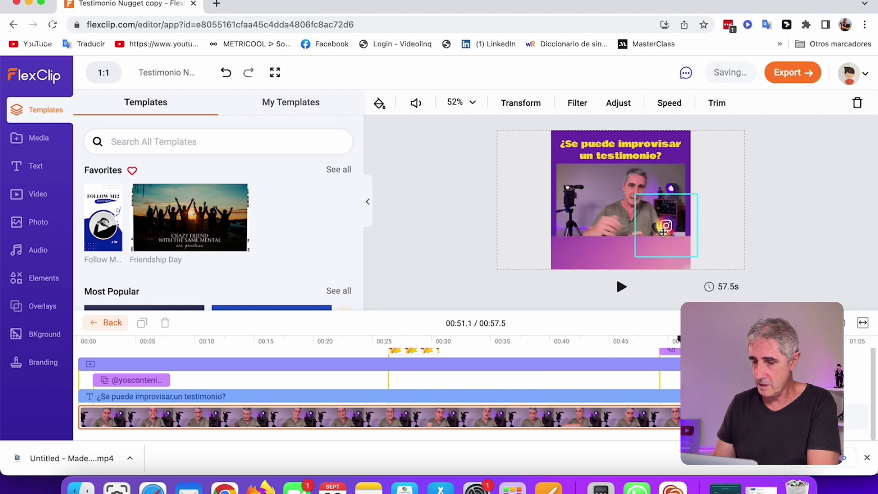
click(580, 340)
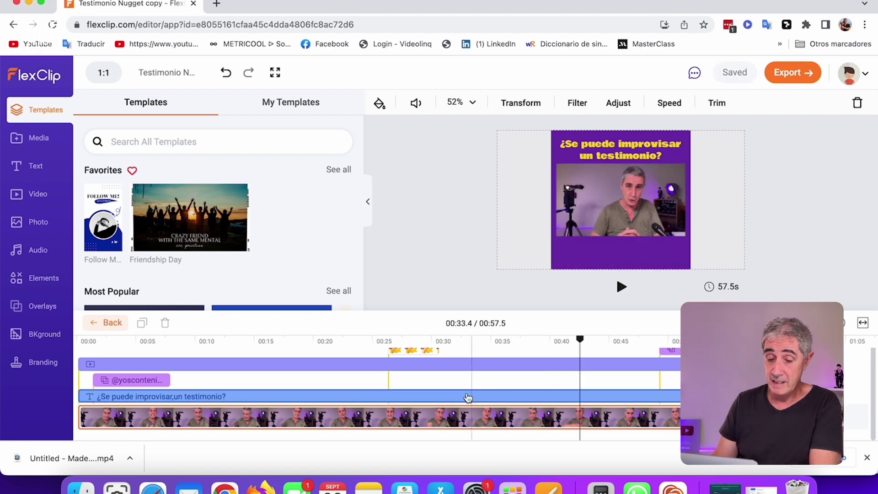
click(322, 373)
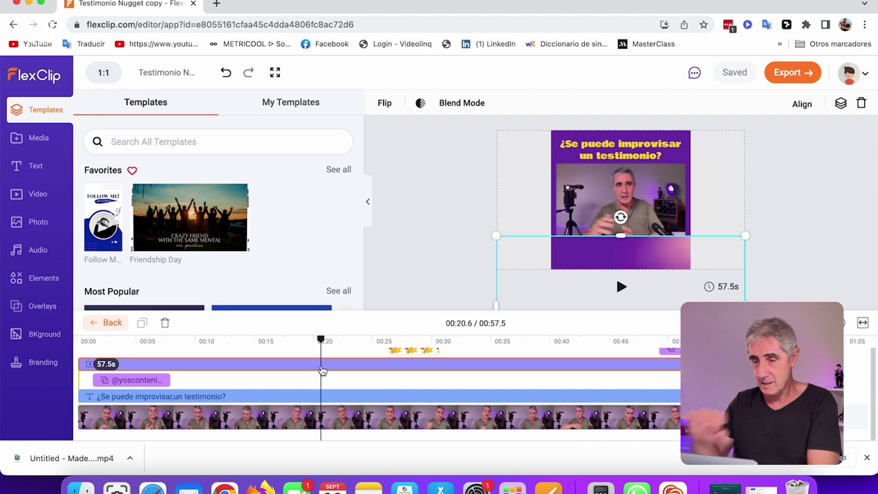
drag(646, 241, 626, 249)
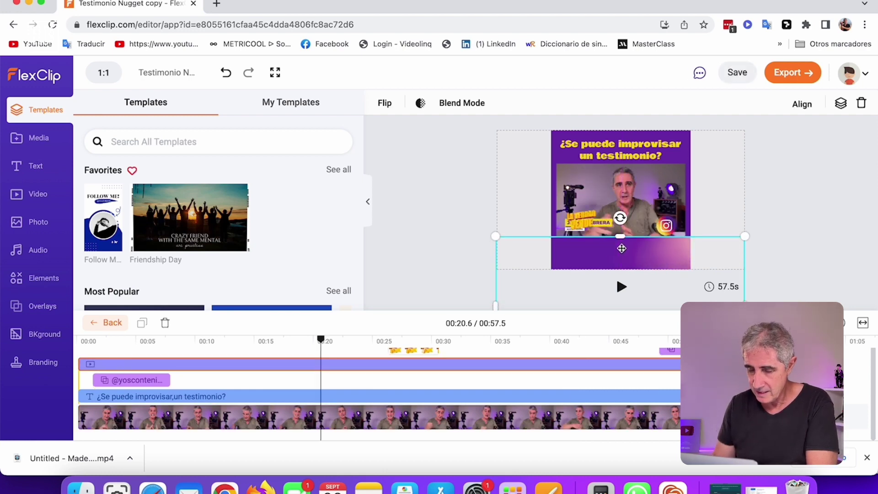
Check the sticker at 00:23.9 and select the testimonial video clip for rescaling.
click(488, 351)
click(87, 352)
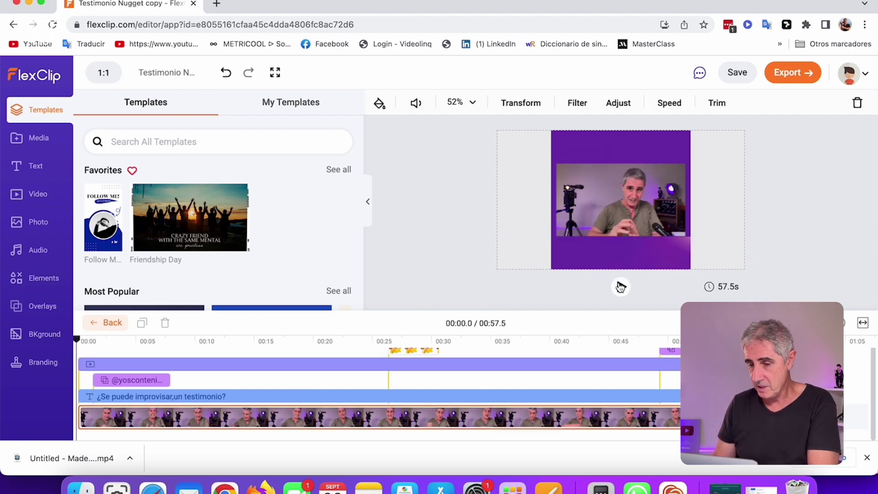
click(360, 425)
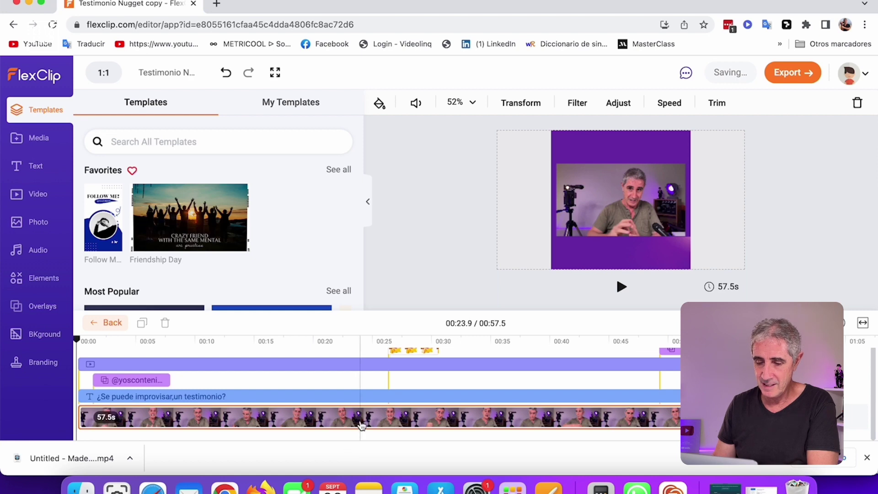
click(597, 215)
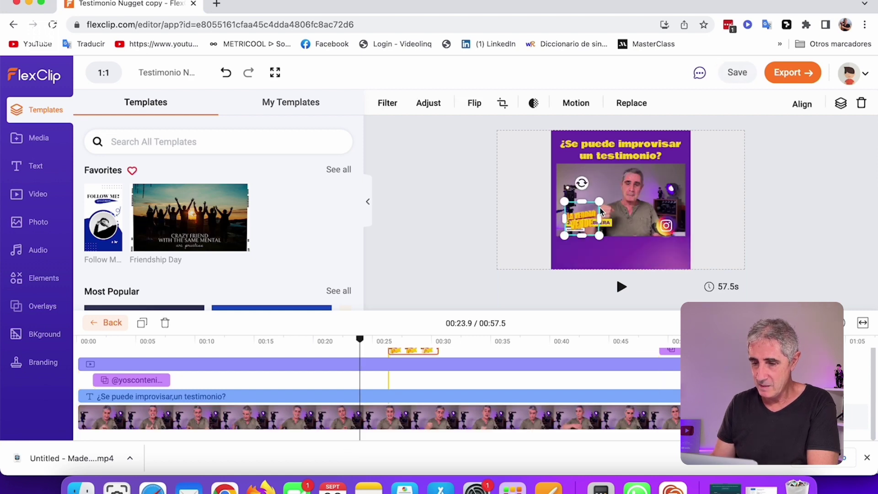
click(464, 416)
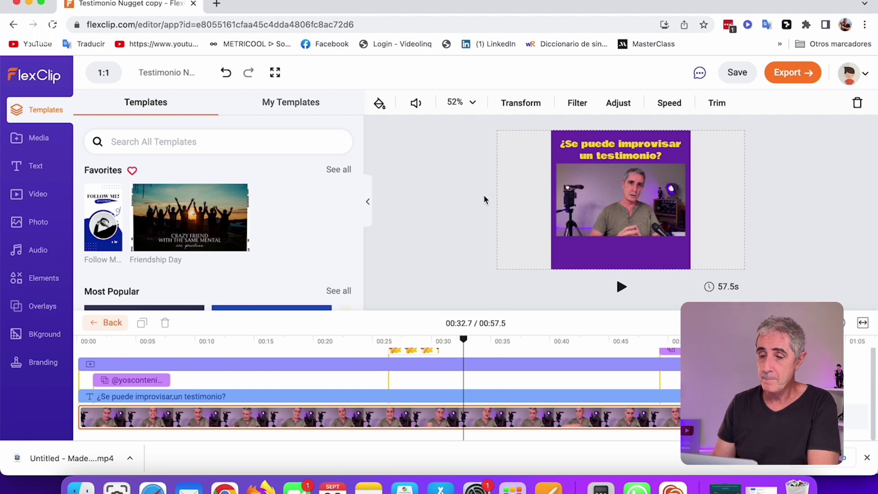
Scale the testimonial clip to 56% with Fill then Fit, leaving purple bands above and below.
click(475, 106)
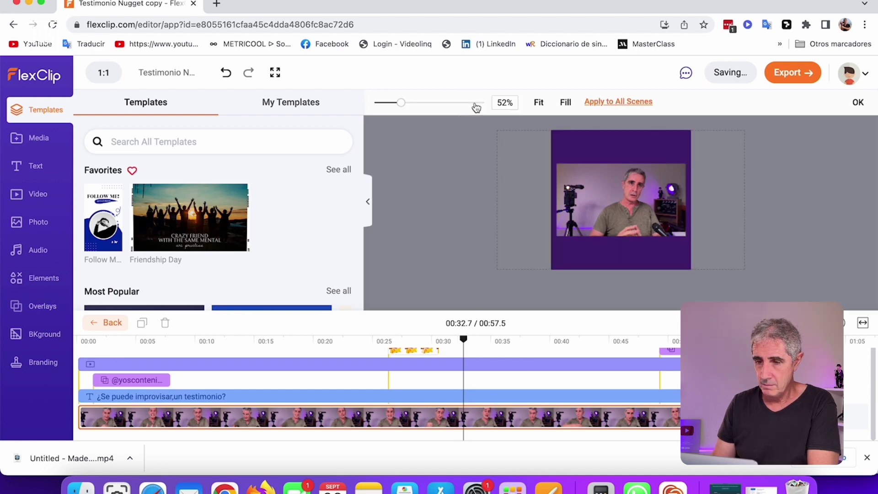
click(566, 104)
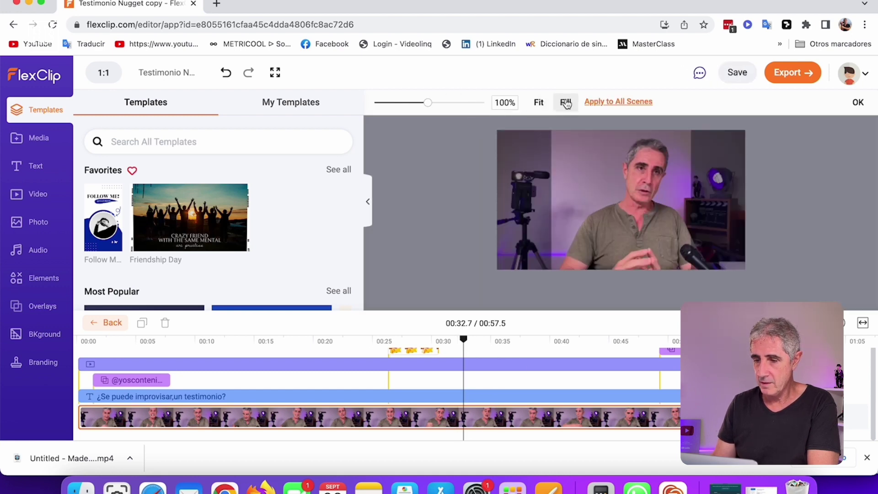
click(542, 103)
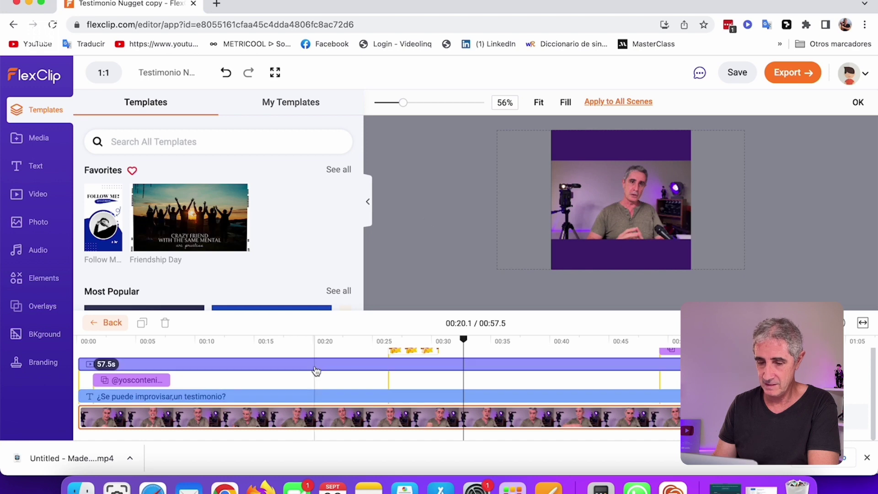
click(337, 324)
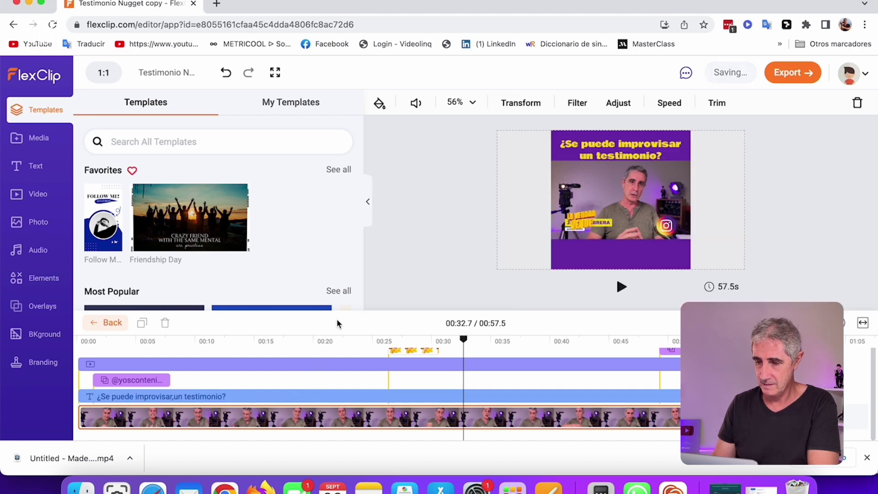
Nudge the yellow question title slightly up in the square version, then check the 'La verdad vende' sticker.
click(631, 147)
drag(631, 147, 629, 146)
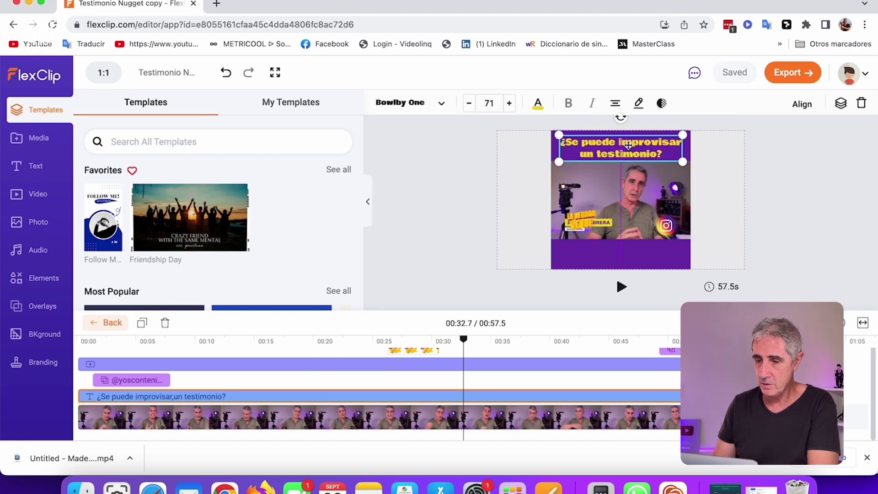
click(583, 222)
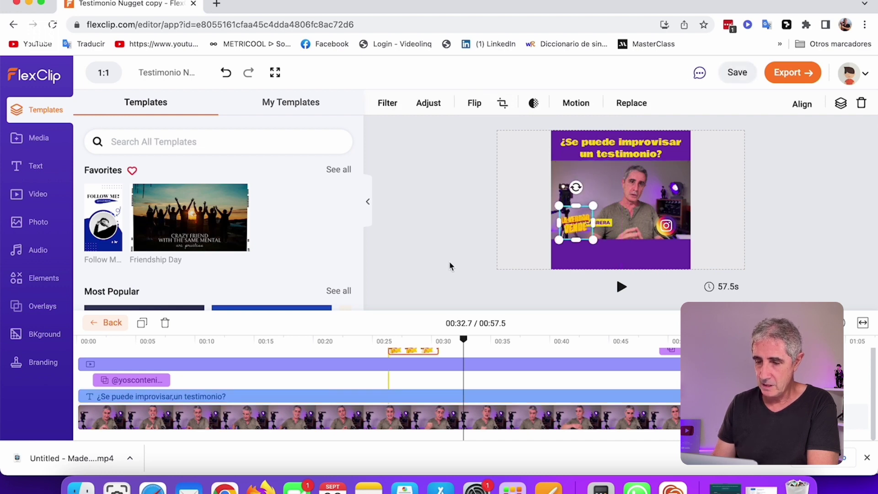
At 00:05.1, shift the presenter's name plate a little left and down, then deselect it.
click(136, 382)
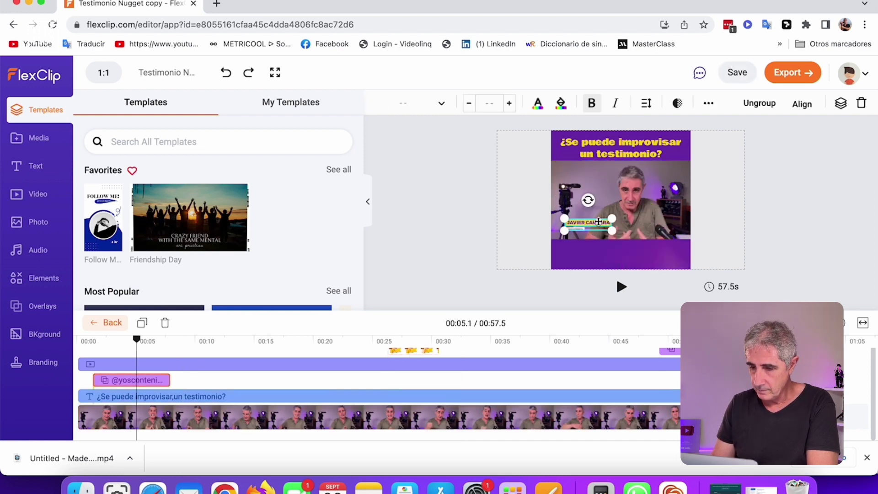
click(613, 221)
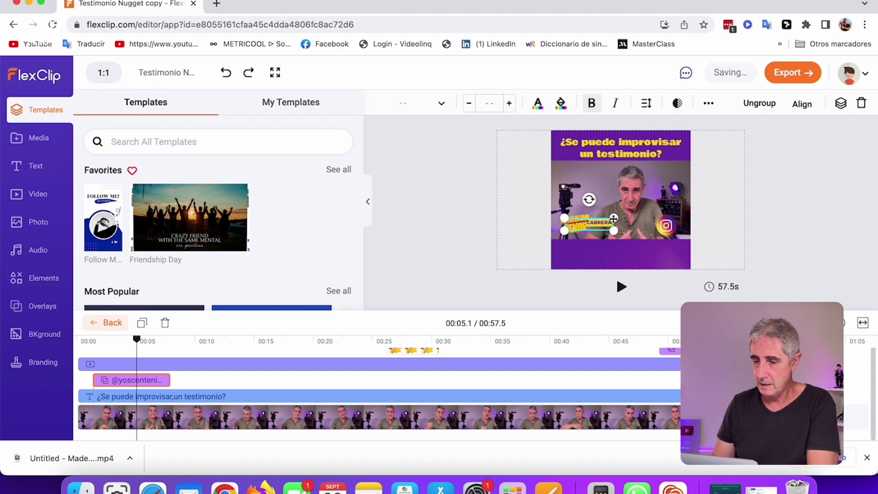
drag(612, 223, 607, 225)
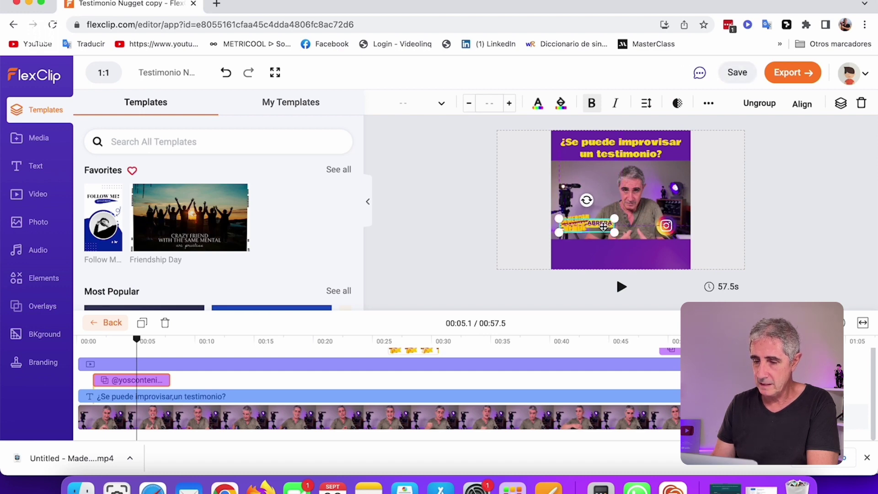
click(402, 300)
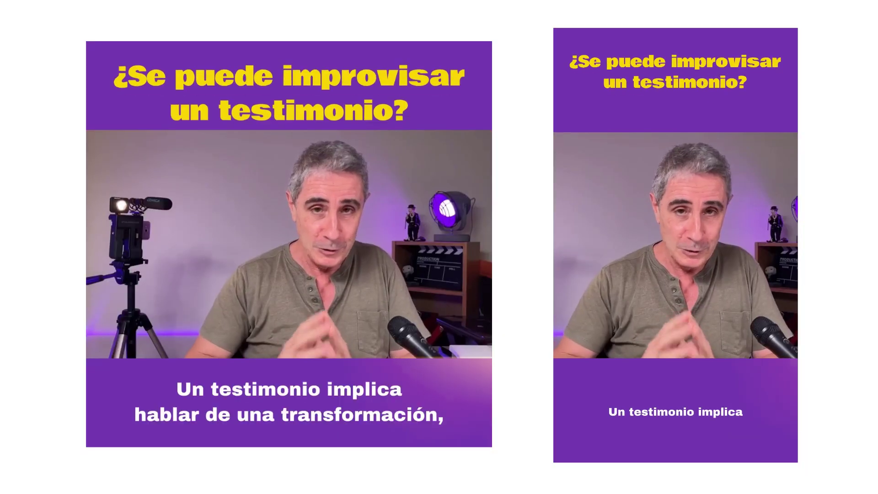